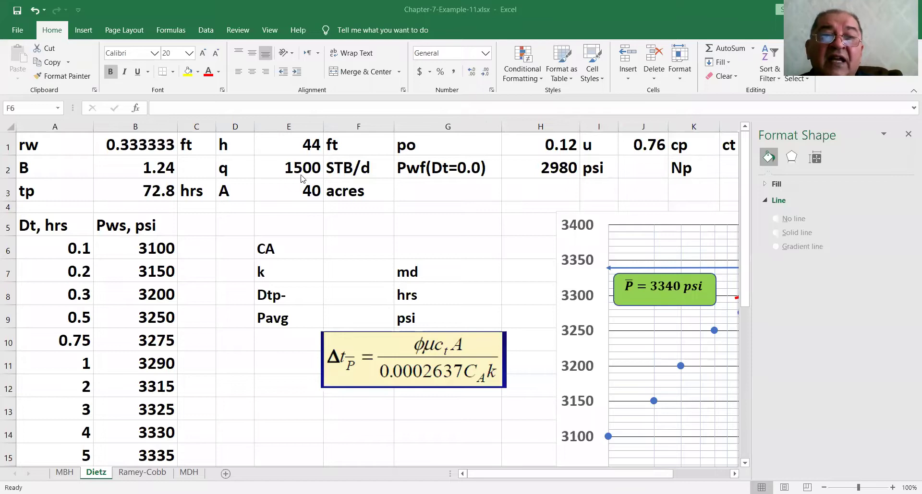
# Examine the production time tp formula in B3 and its inputs, the rate q in E2 and cumulative production Np in L2.
pyautogui.click(297, 166)
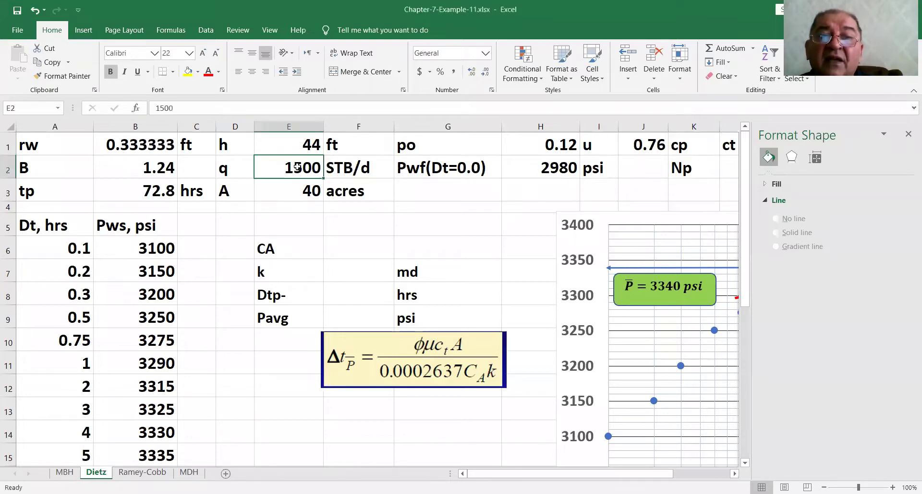
pyautogui.click(163, 194)
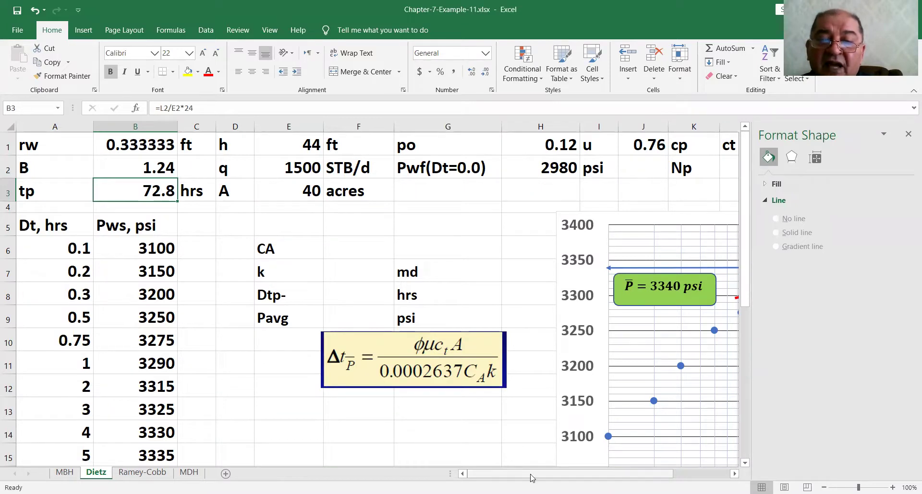
pyautogui.hotkey('ctrl', '[')
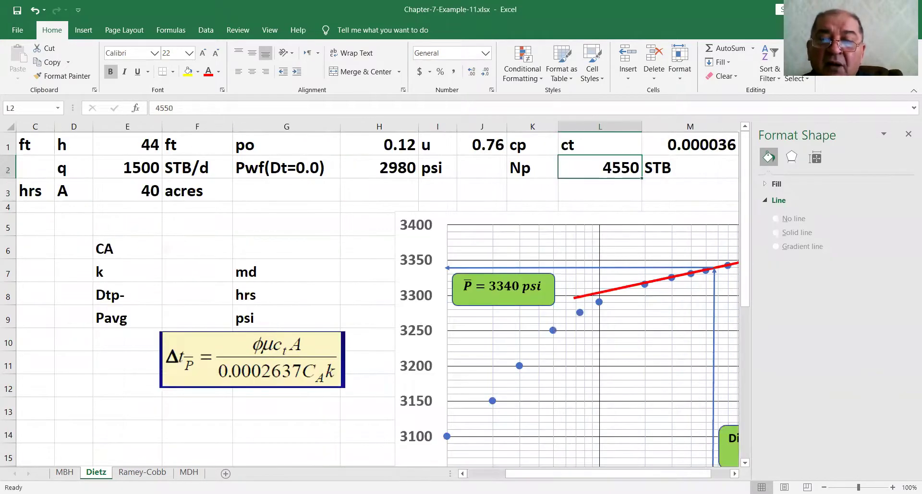
pyautogui.moveTo(561, 478); pyautogui.dragTo(524, 478)
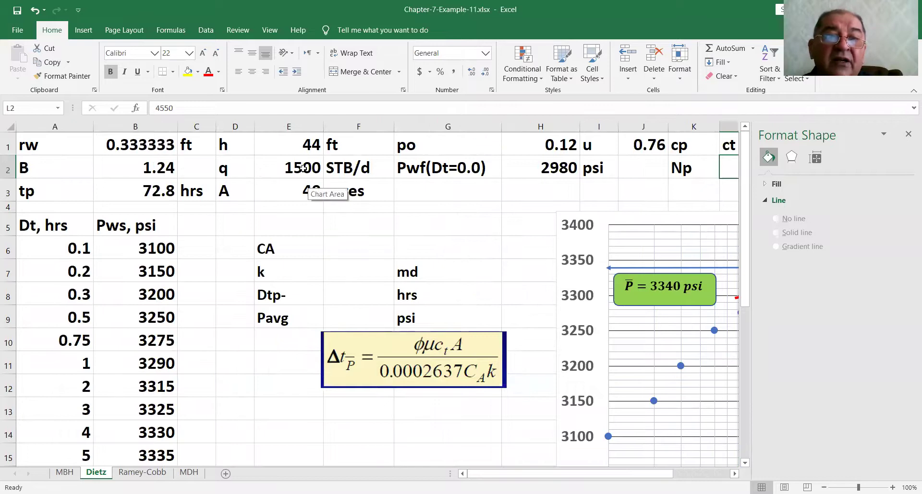
pyautogui.click(302, 167)
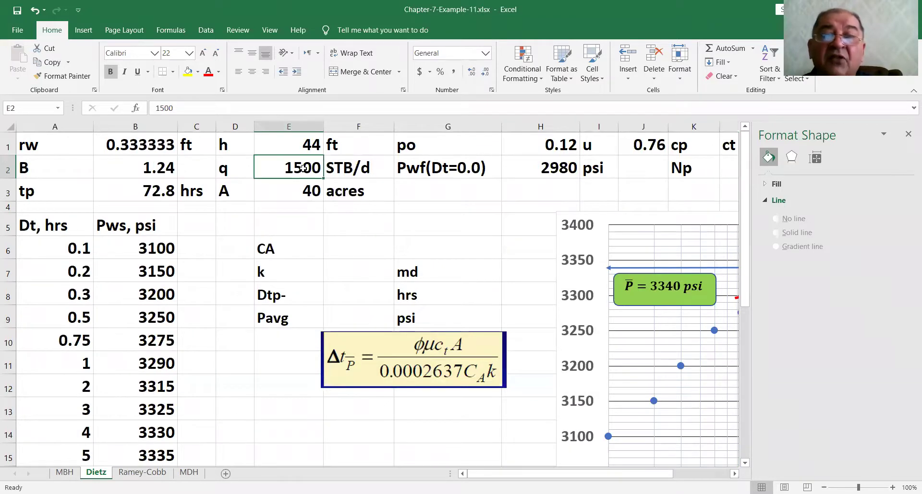
pyautogui.click(141, 195)
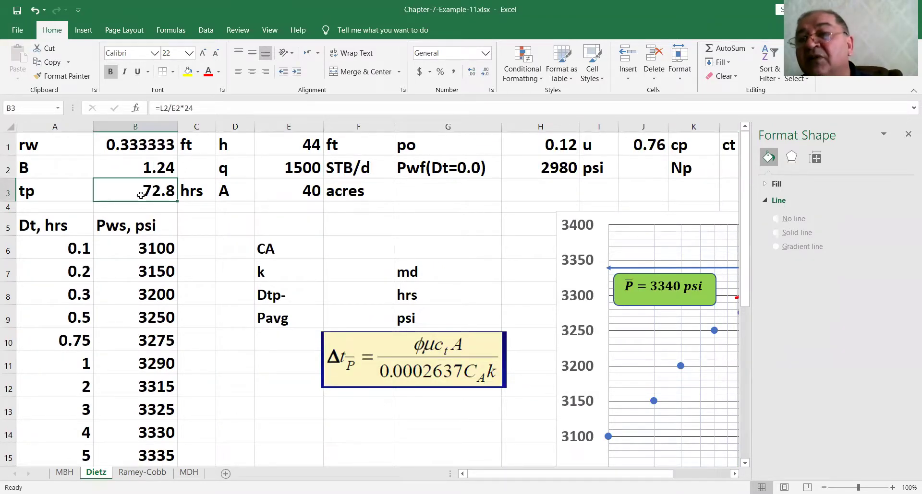
# Review the shut-in time and pressure data down to the last row, and the semilog buildup plot with its straight line.
pyautogui.scroll(-3, 119, 432)
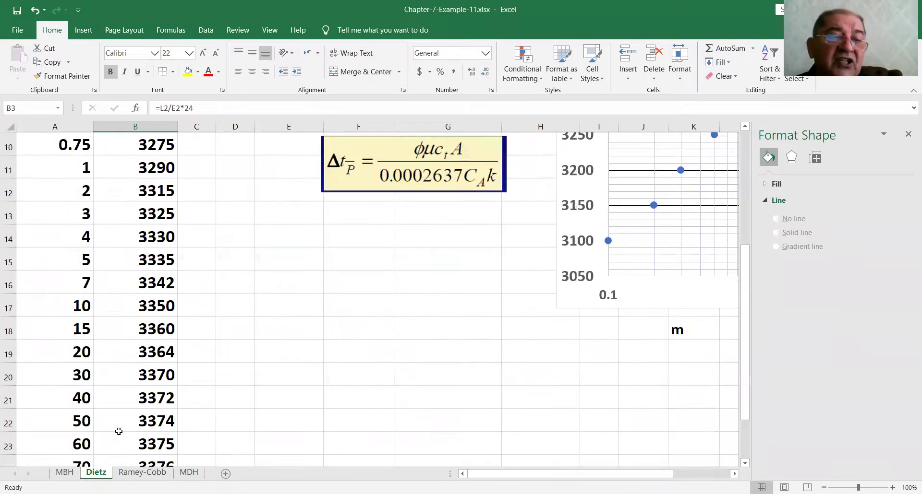
pyautogui.scroll(-3, 119, 431)
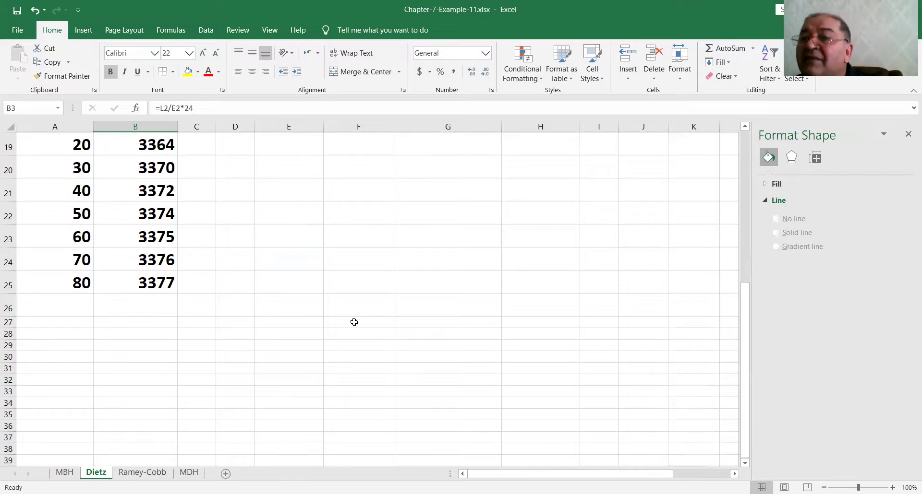
pyautogui.scroll(5, 550, 412)
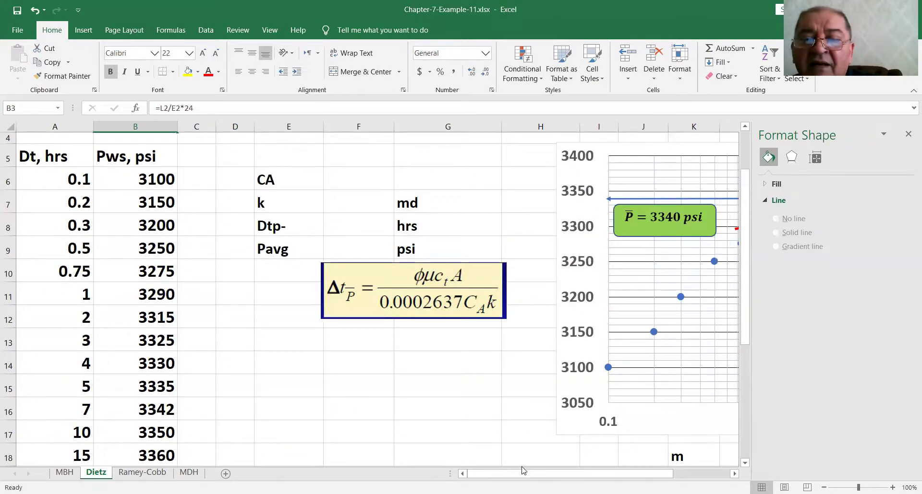
pyautogui.moveTo(602, 474); pyautogui.dragTo(657, 474)
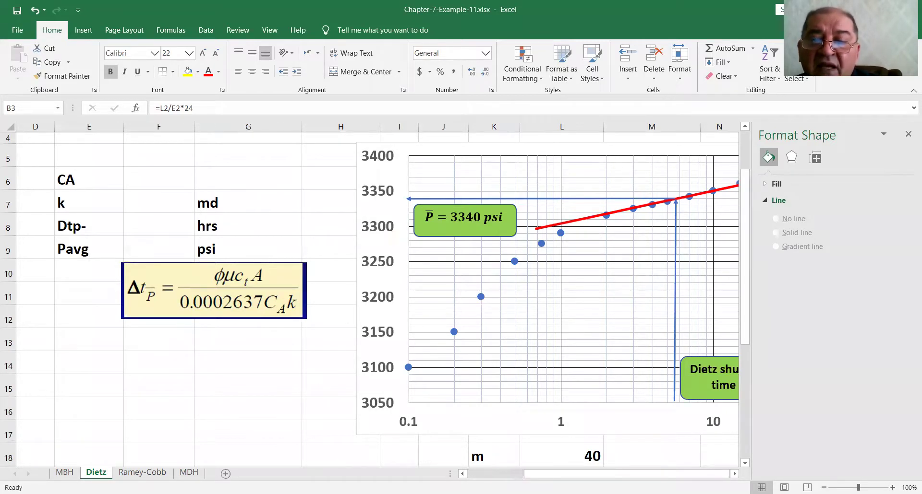
pyautogui.click(734, 474)
pyautogui.click(734, 474)
pyautogui.click(733, 473)
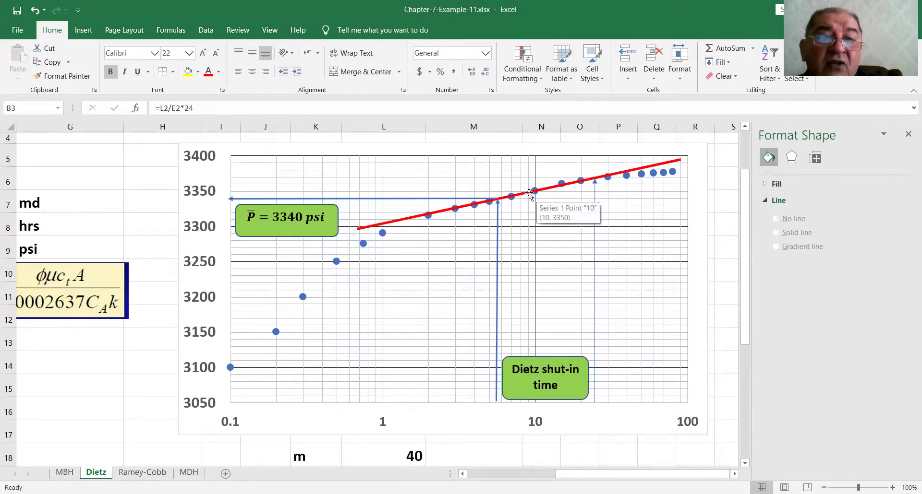
pyautogui.moveTo(535, 202)
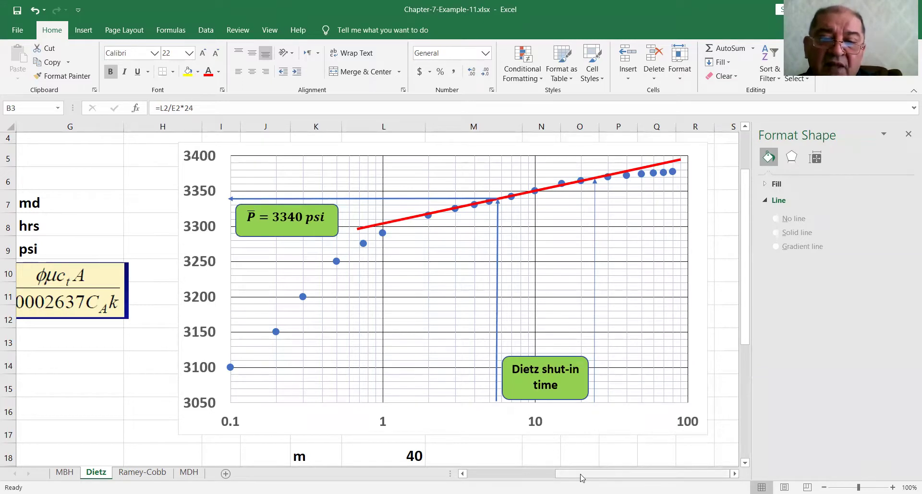
# Check the slope m formula in L18 against the chart's straight line and replace it with the value 45.
pyautogui.moveTo(581, 478); pyautogui.dragTo(504, 474)
pyautogui.scroll(-1, 406, 422)
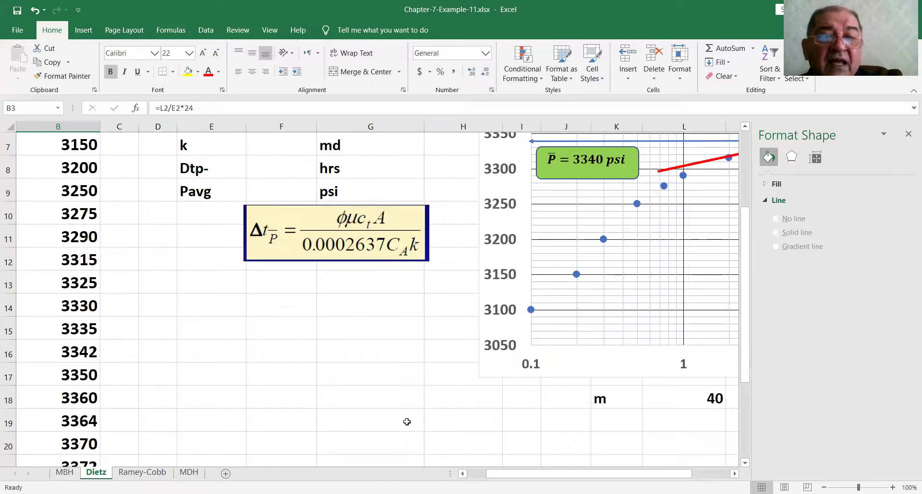
pyautogui.scroll(-2, 407, 422)
pyautogui.scroll(3, 407, 422)
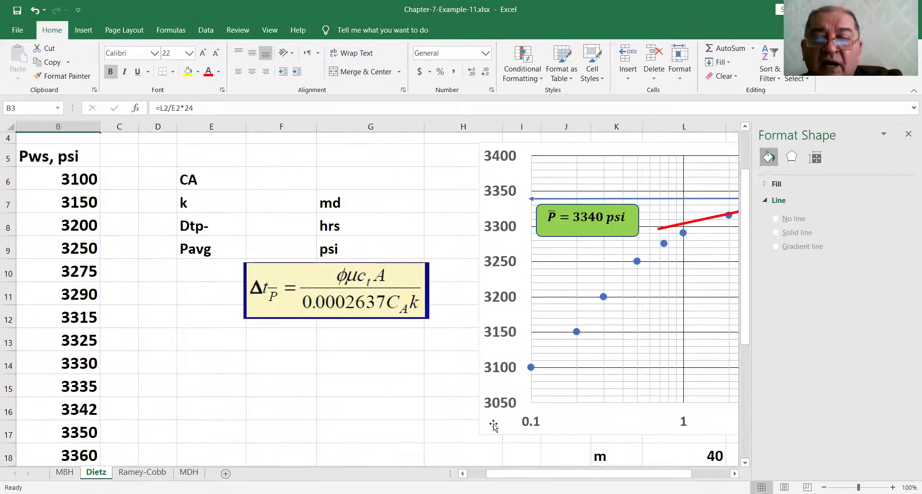
pyautogui.click(697, 453)
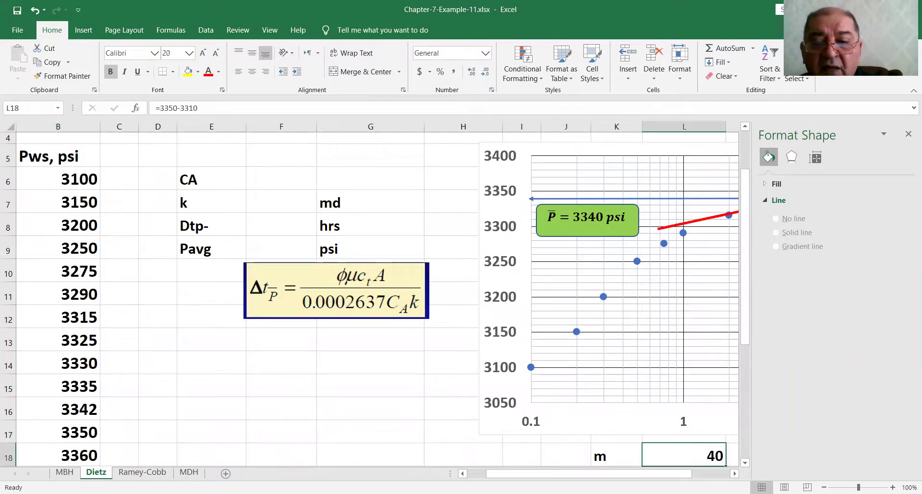
pyautogui.moveTo(646, 474); pyautogui.dragTo(709, 476)
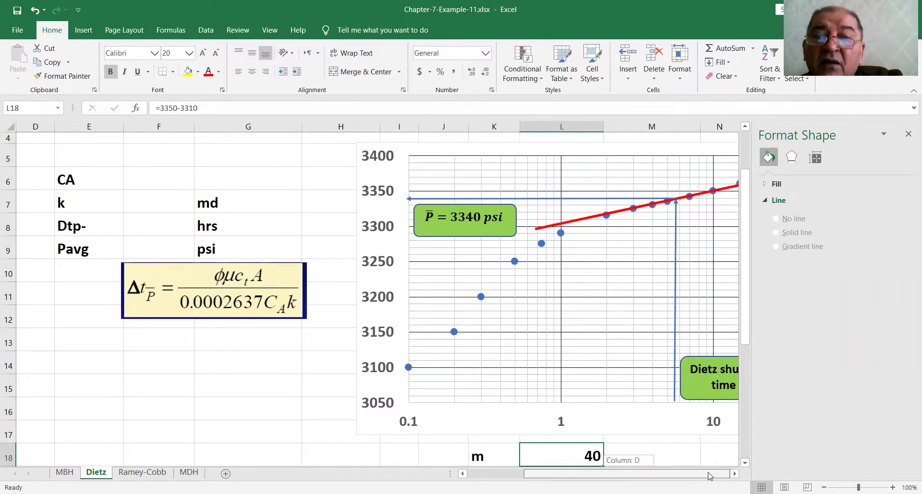
pyautogui.moveTo(709, 476); pyautogui.dragTo(624, 269)
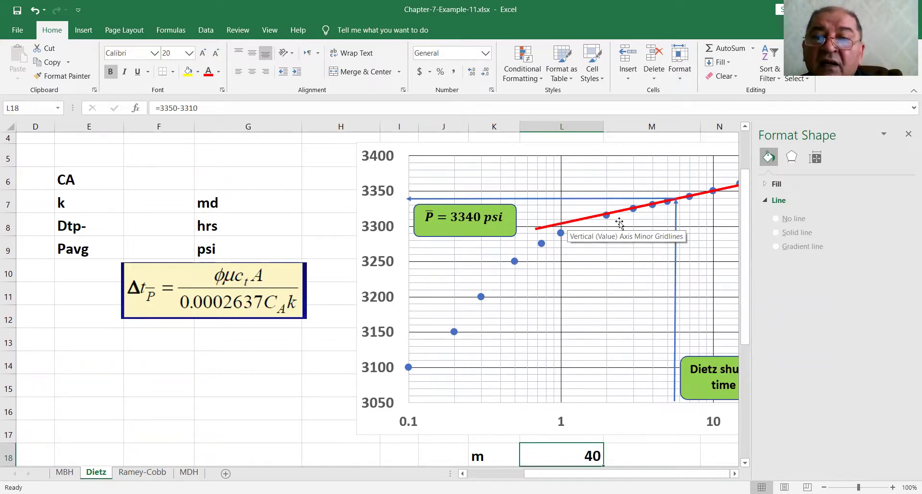
pyautogui.click(563, 446)
pyautogui.write('45')
pyautogui.press('Return')
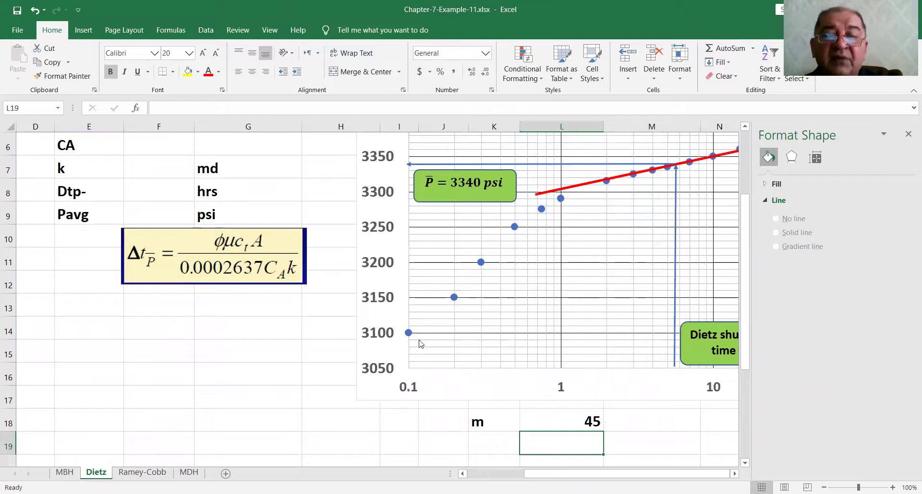
# Start the permeability k formula in F7 with the numerator =162.6*E2*J1*B2, referencing the rate, viscosity and formation volume factor.
pyautogui.scroll(1, 209, 237)
pyautogui.click(169, 232)
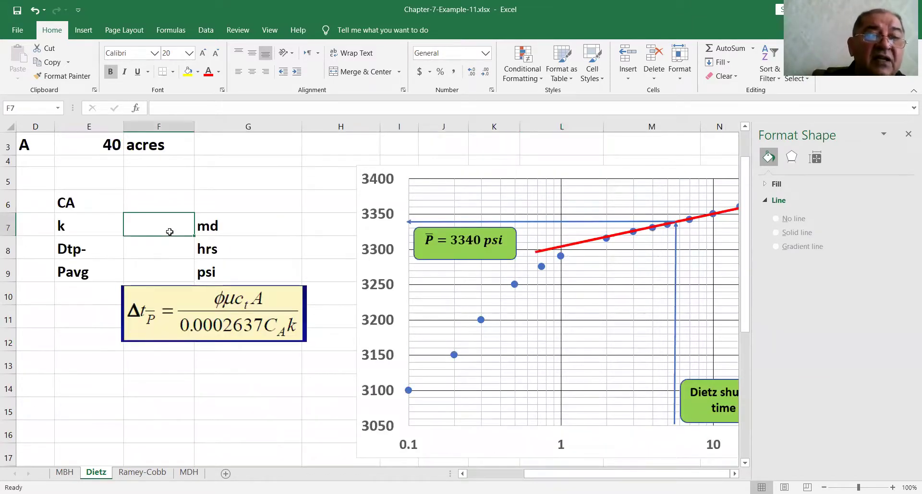
pyautogui.write('=1')
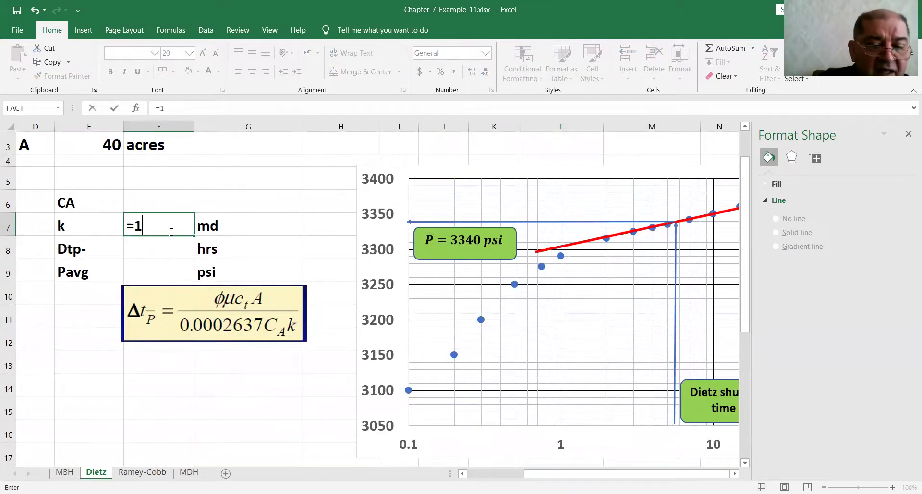
pyautogui.write('62.6*')
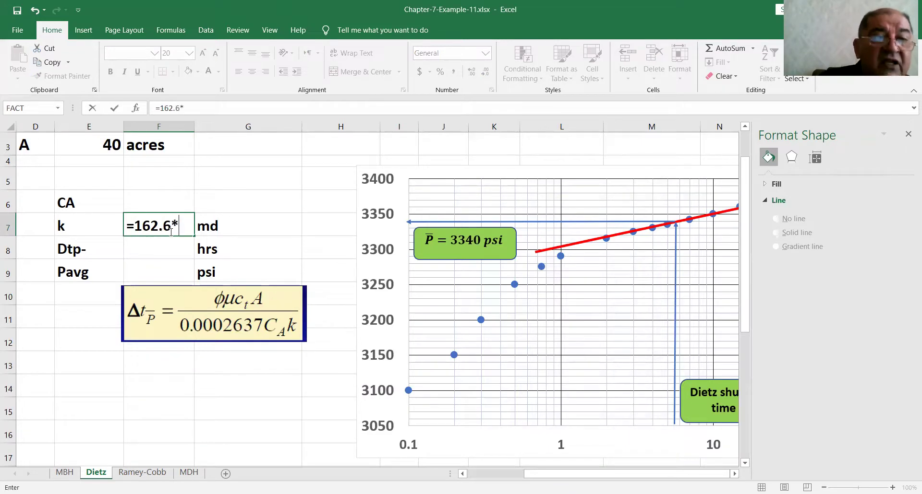
pyautogui.scroll(1, 182, 192)
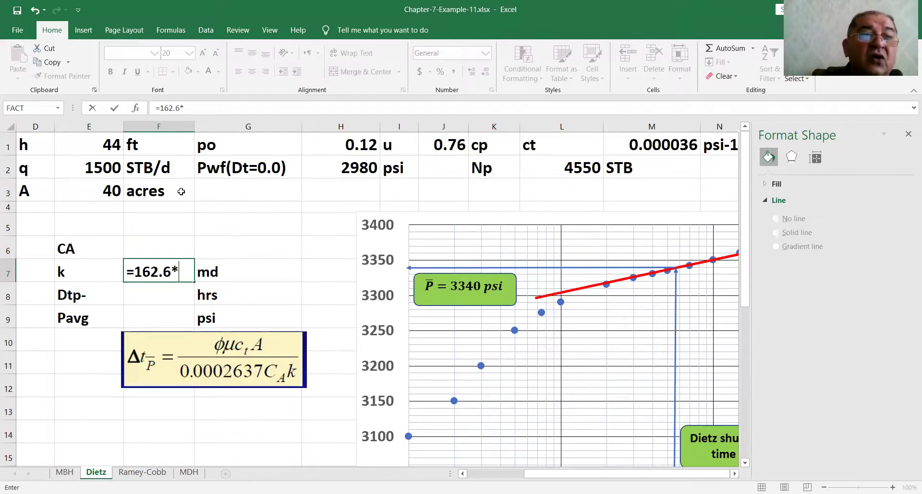
pyautogui.click(105, 168)
pyautogui.write('*')
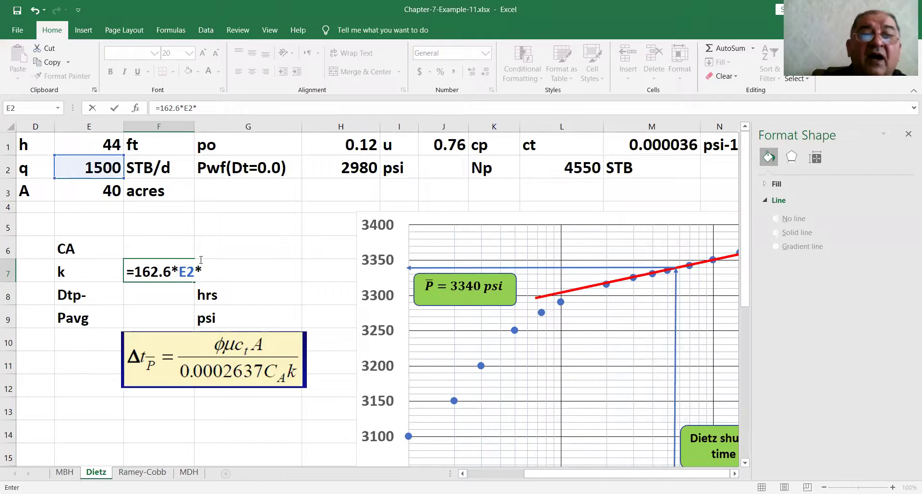
pyautogui.click(439, 145)
pyautogui.write('*')
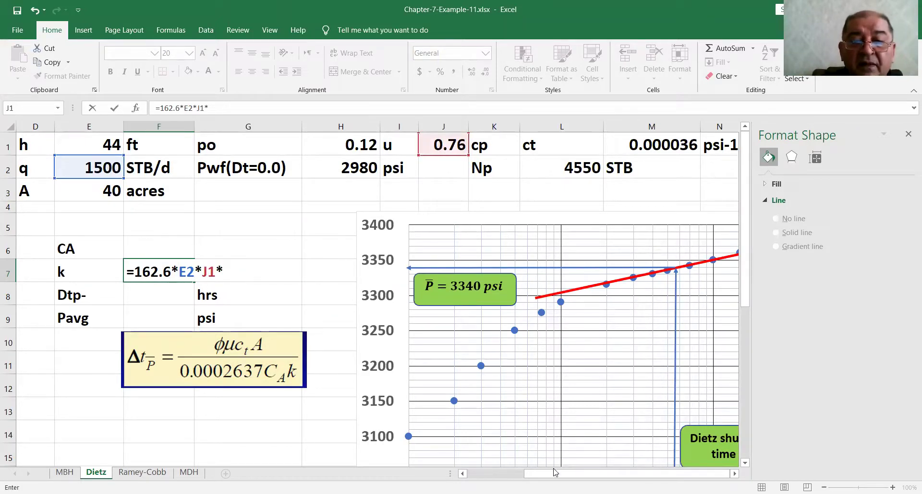
pyautogui.hscroll(-3, 459, 461)
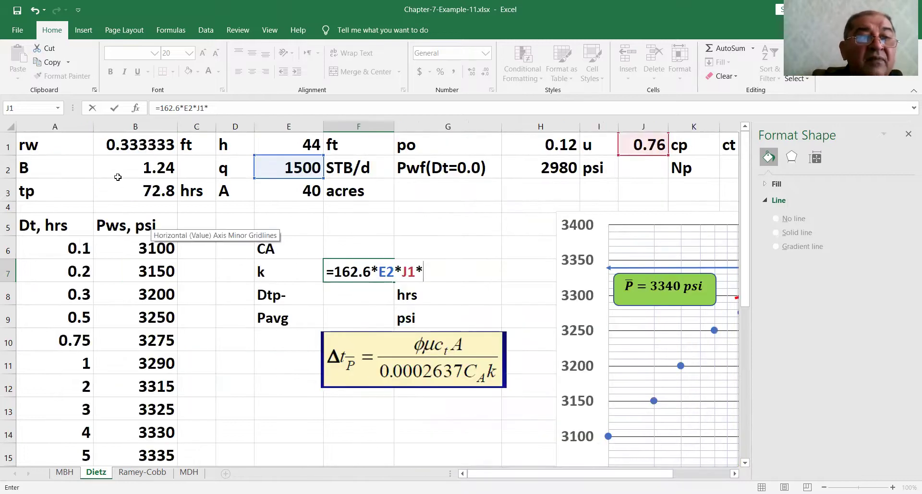
pyautogui.click(118, 178)
# Complete the permeability formula by dividing by (E1*L18), the thickness times the slope m.
pyautogui.write('/(')
pyautogui.click(290, 139)
pyautogui.write('*')
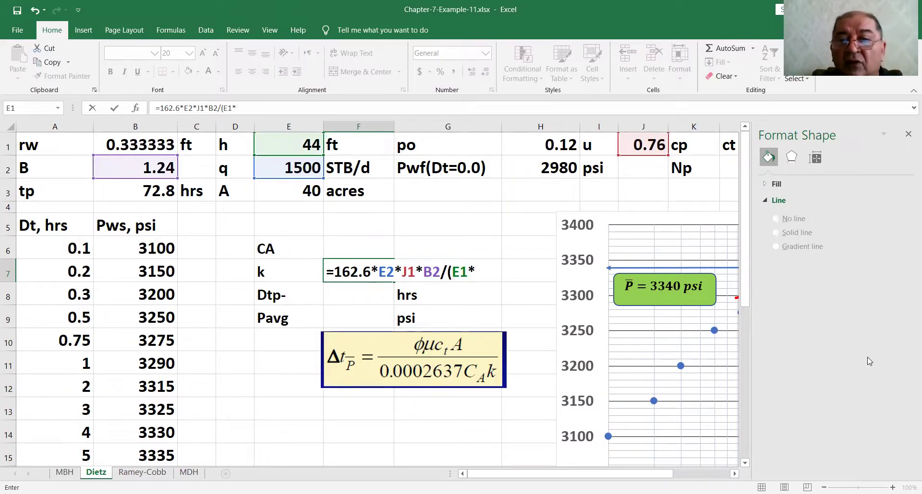
pyautogui.scroll(-2, 648, 447)
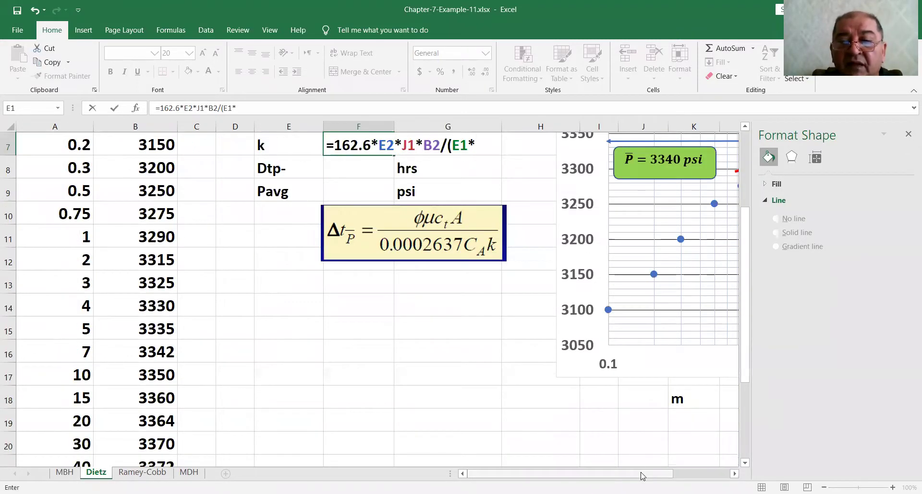
pyautogui.hscroll(2, 629, 399)
pyautogui.click(630, 399)
pyautogui.write(')')
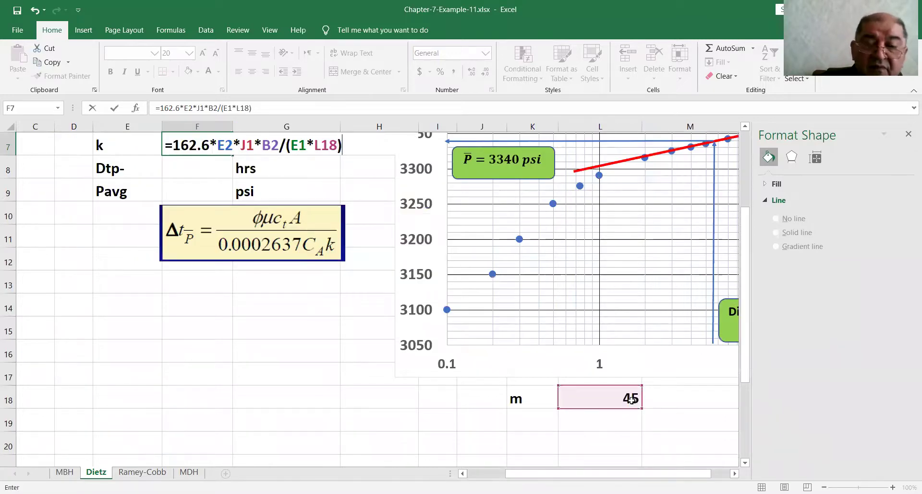
pyautogui.press('Return')
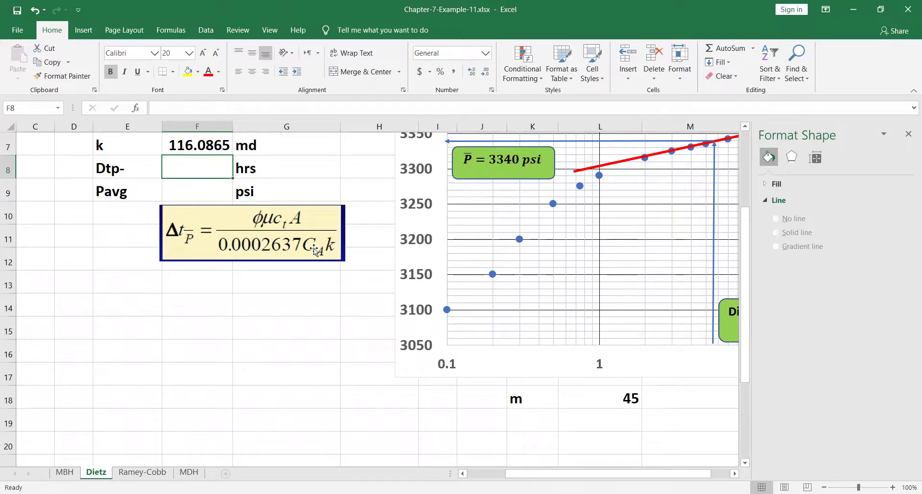
# Enter 31.62 as the shape factor CA in F6.
pyautogui.scroll(2, 312, 249)
pyautogui.click(205, 249)
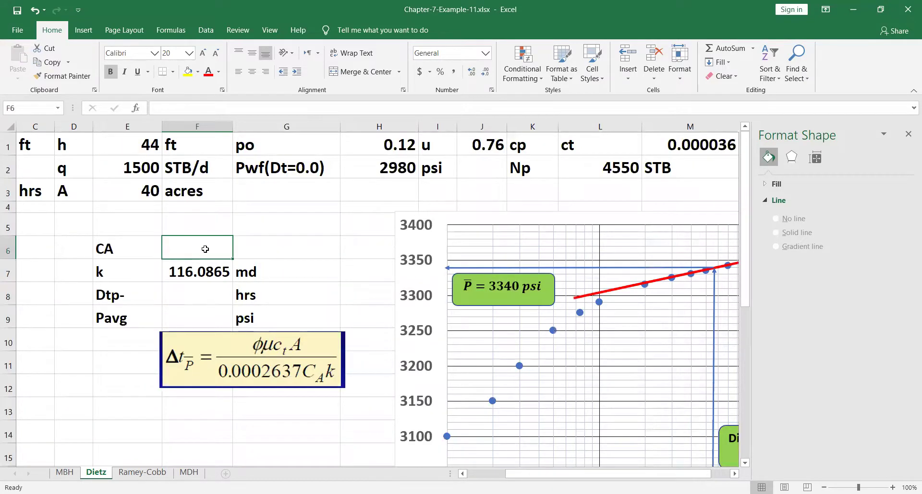
pyautogui.write('31')
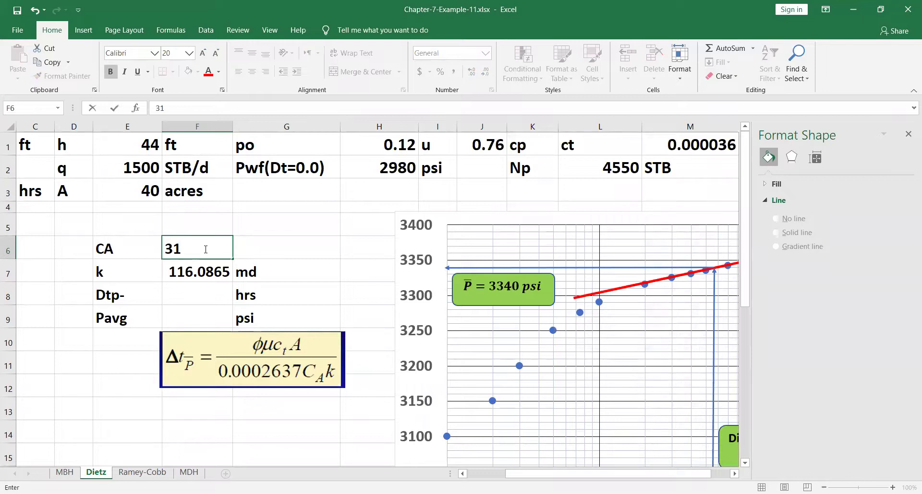
pyautogui.write('.62')
pyautogui.press('Return')
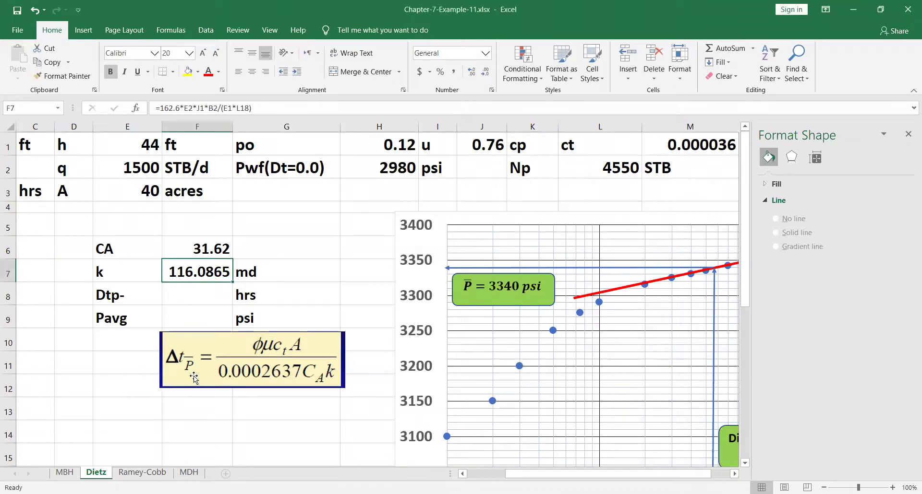
# Start the Dietz shut-in time formula in F8 with the numerator =H1*J1*M1*E3*43560, followed by a division sign.
pyautogui.click(193, 299)
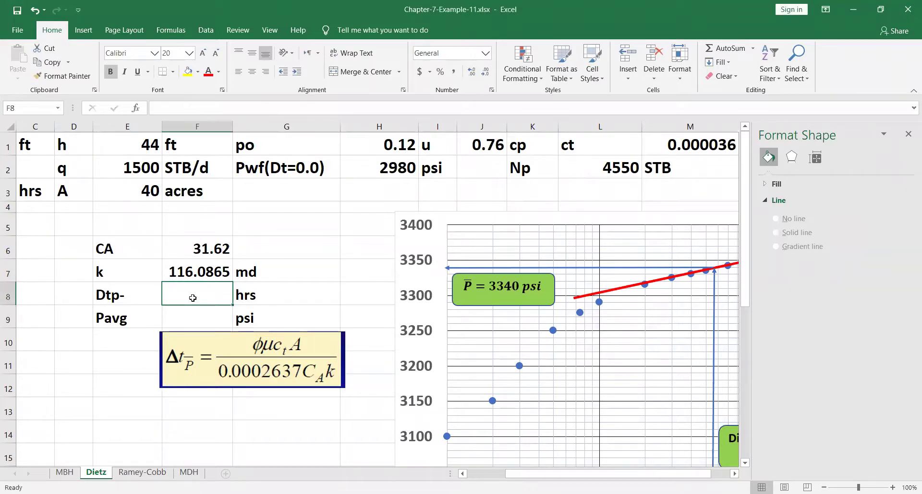
pyautogui.write('=')
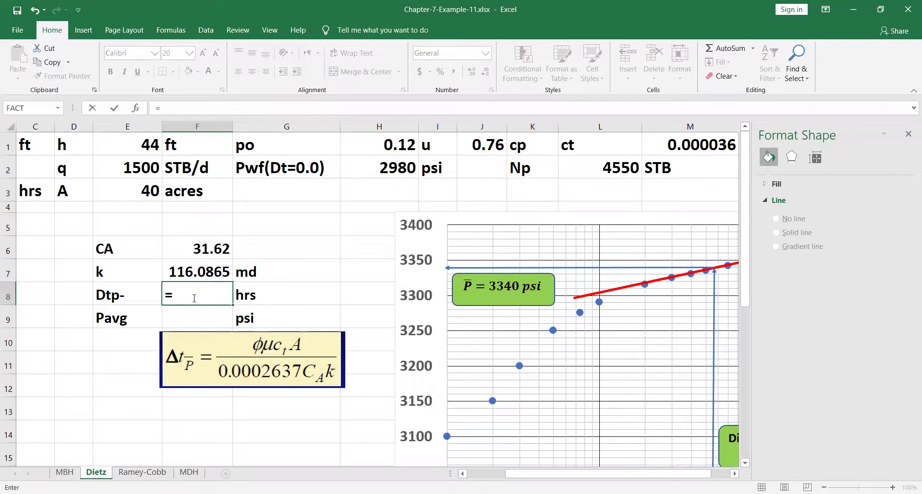
pyautogui.click(379, 147)
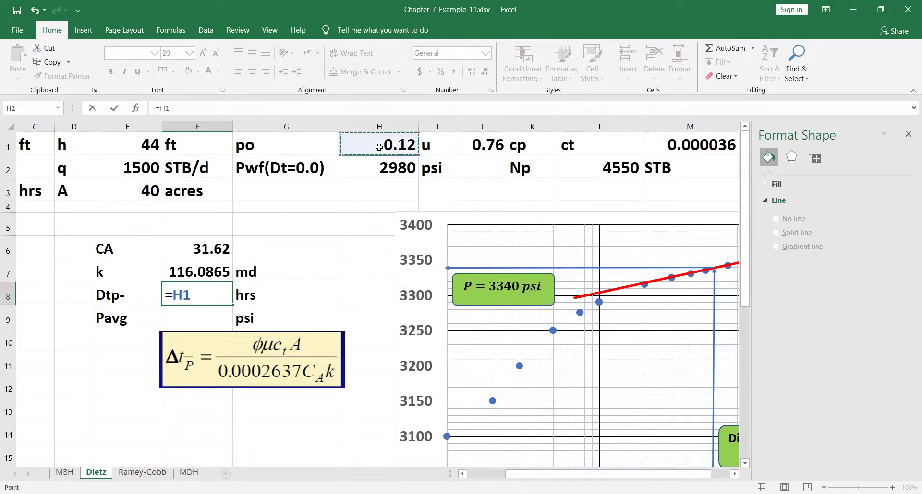
pyautogui.write('*')
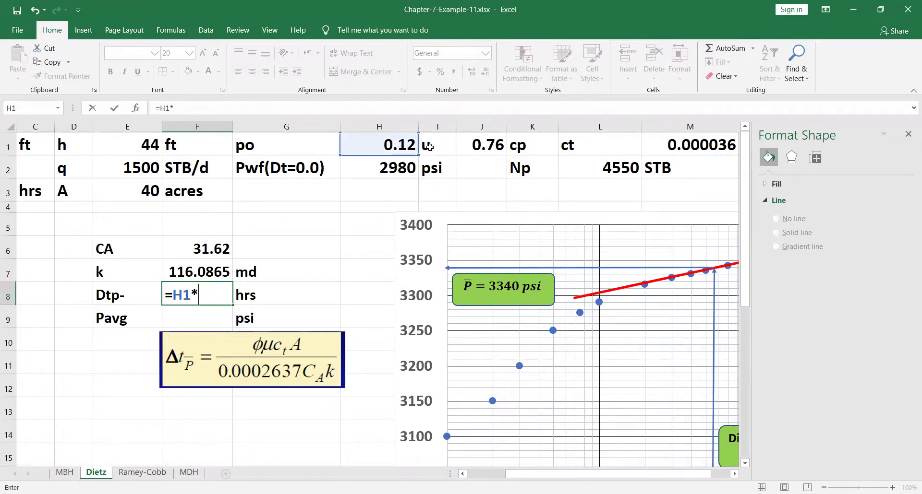
pyautogui.click(486, 142)
pyautogui.write('*')
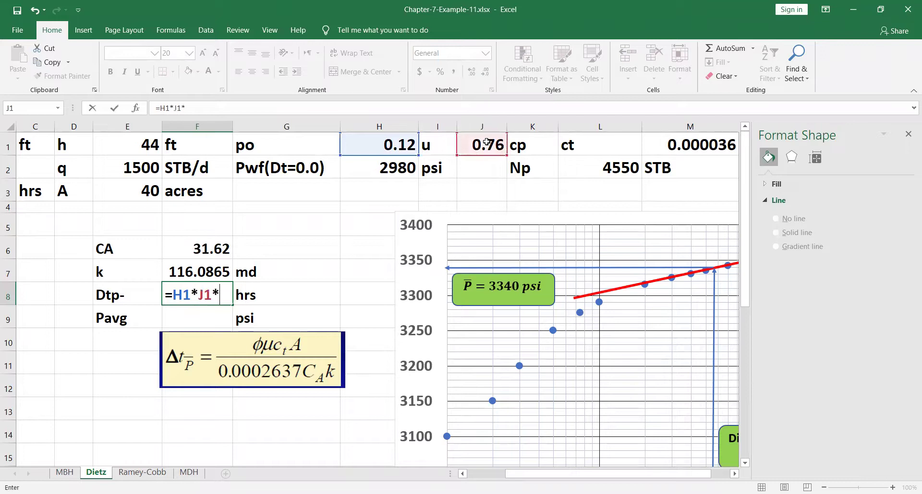
pyautogui.click(682, 140)
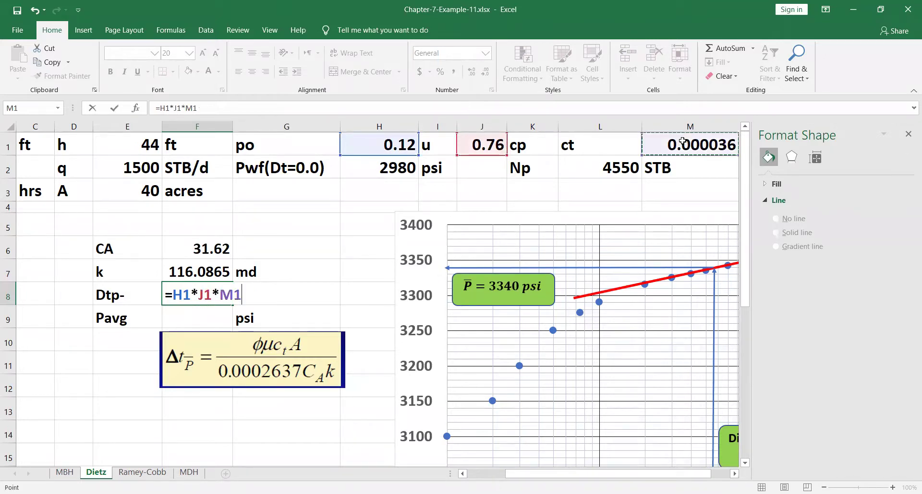
pyautogui.write('*')
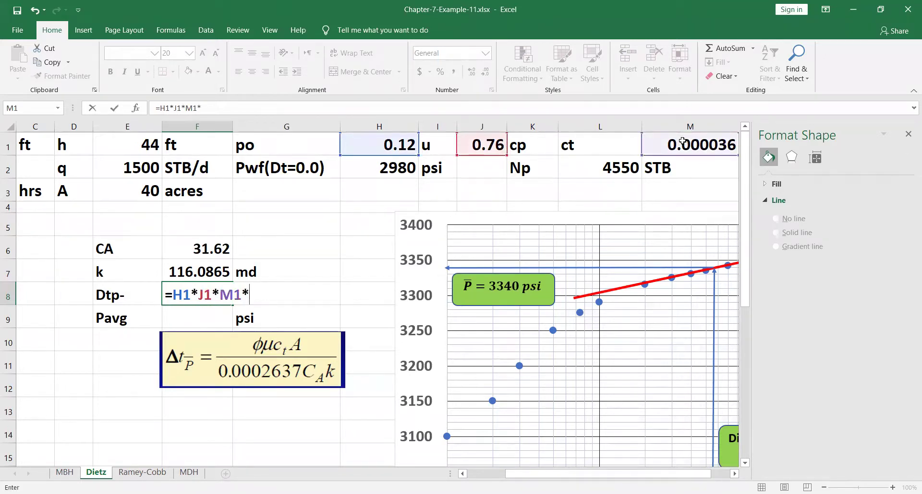
pyautogui.click(145, 193)
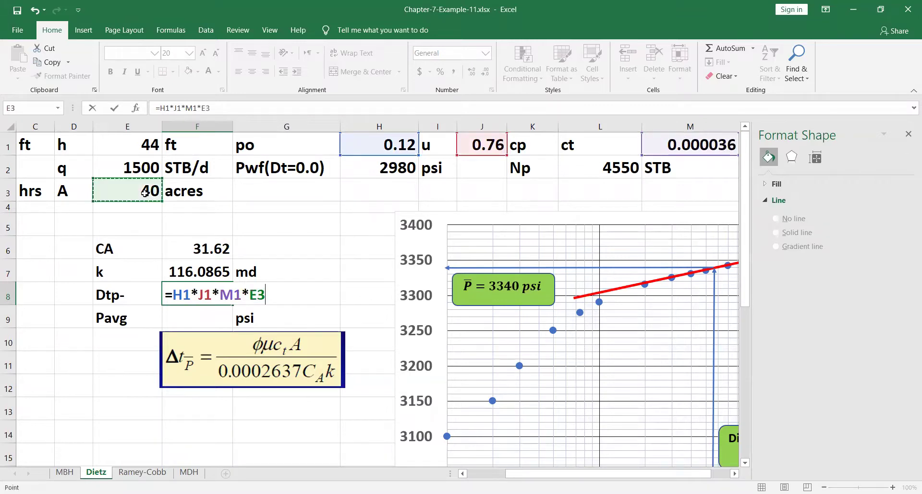
pyautogui.write('*43')
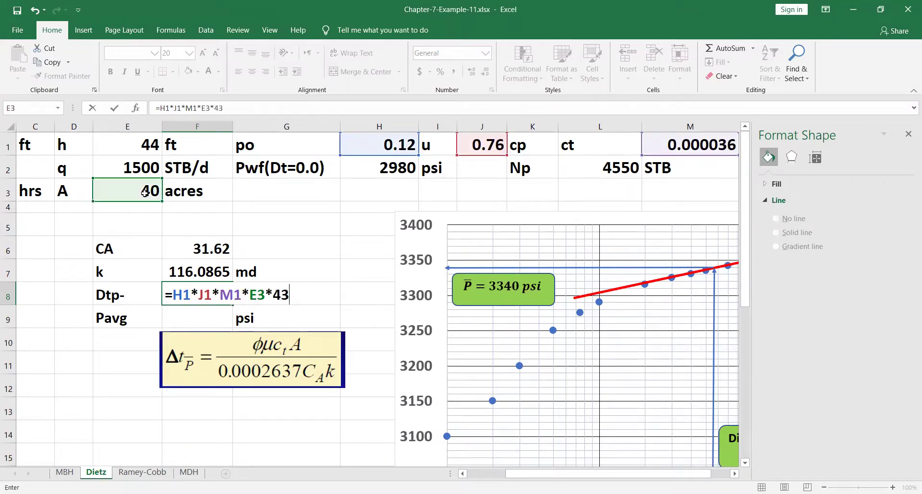
pyautogui.write('560/')
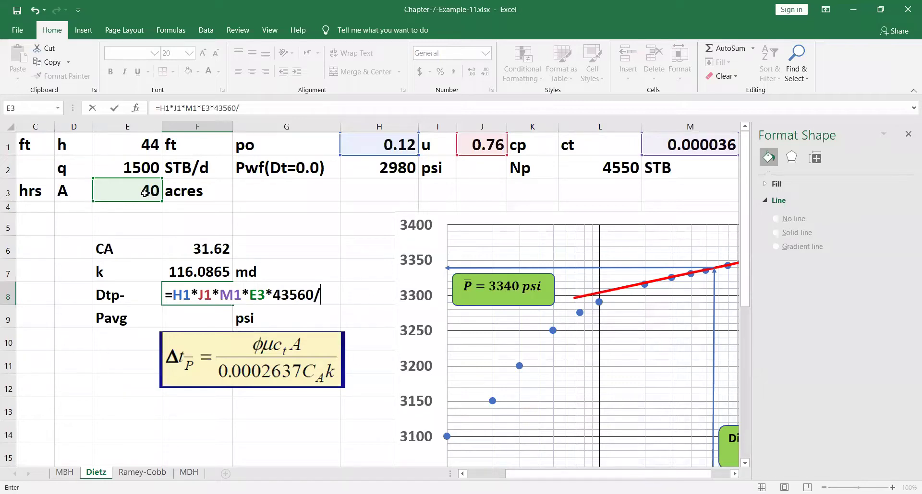
# Complete the shut-in time formula with the denominator (0.00026137*F7*F6), referencing the permeability and shape factor.
pyautogui.write('(0.')
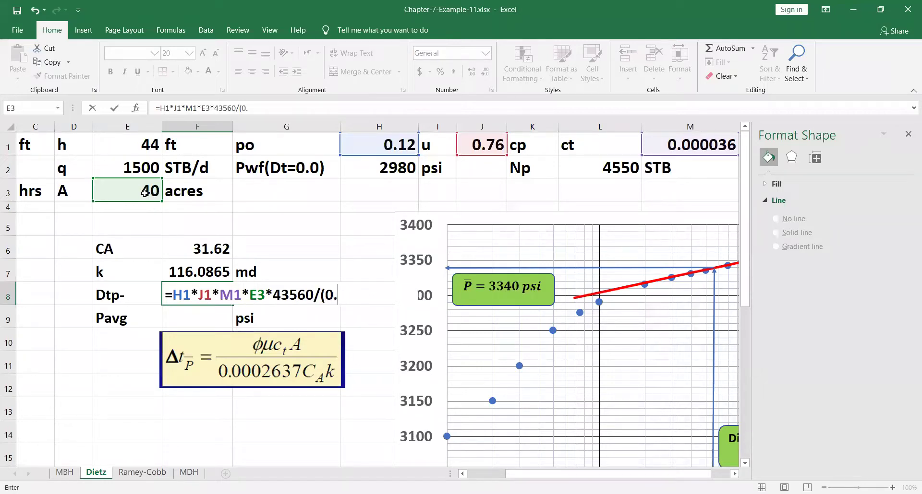
pyautogui.write('0002')
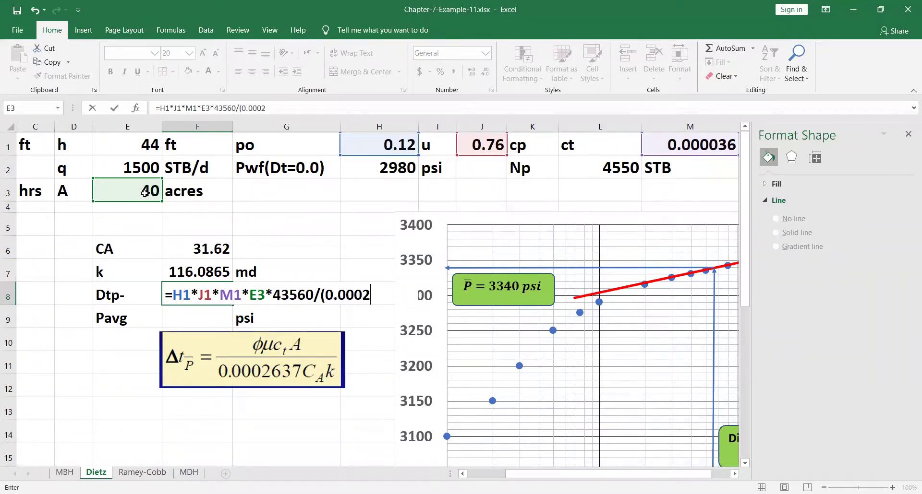
pyautogui.write('6137*')
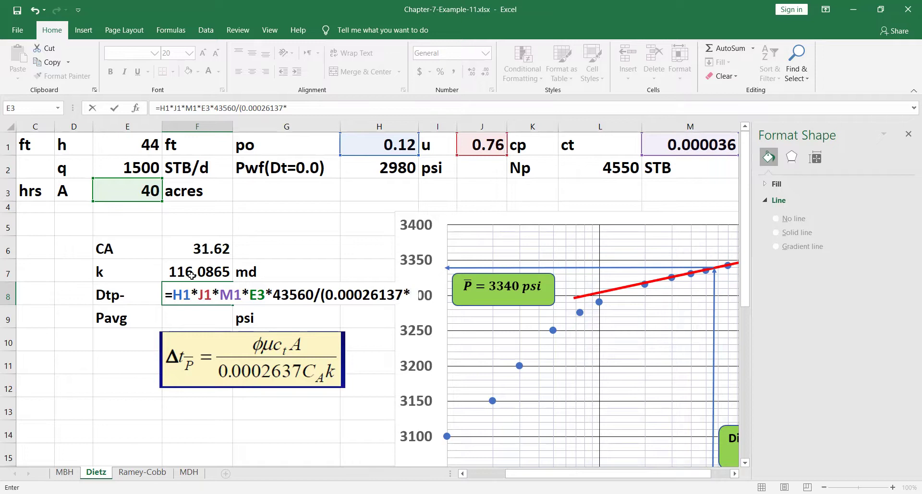
pyautogui.click(191, 275)
pyautogui.write('*')
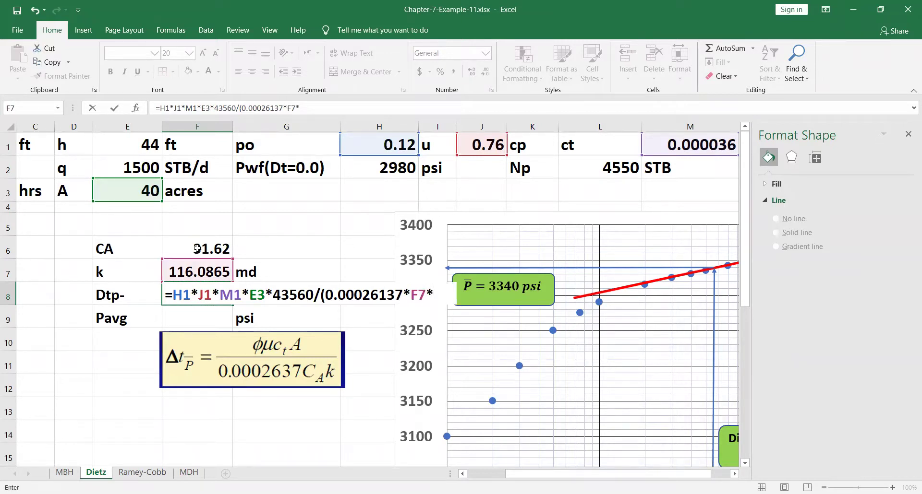
pyautogui.click(197, 248)
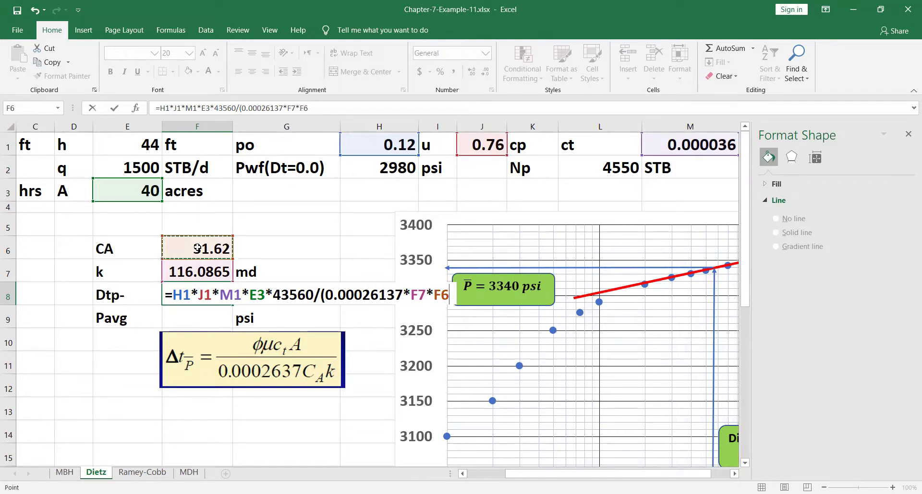
pyautogui.press('Return')
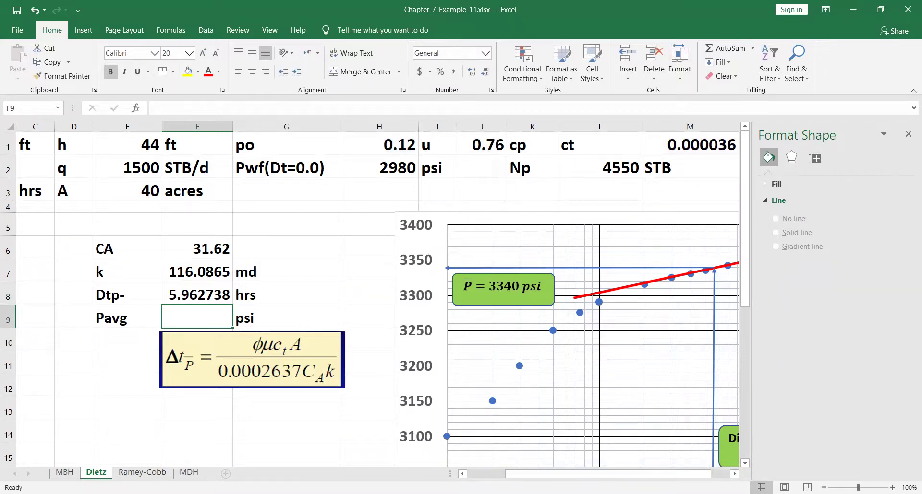
# Move the vertical Dietz shut-in time arrow to about 6 hours on the chart and align its tip with the red straight line.
pyautogui.click(733, 474)
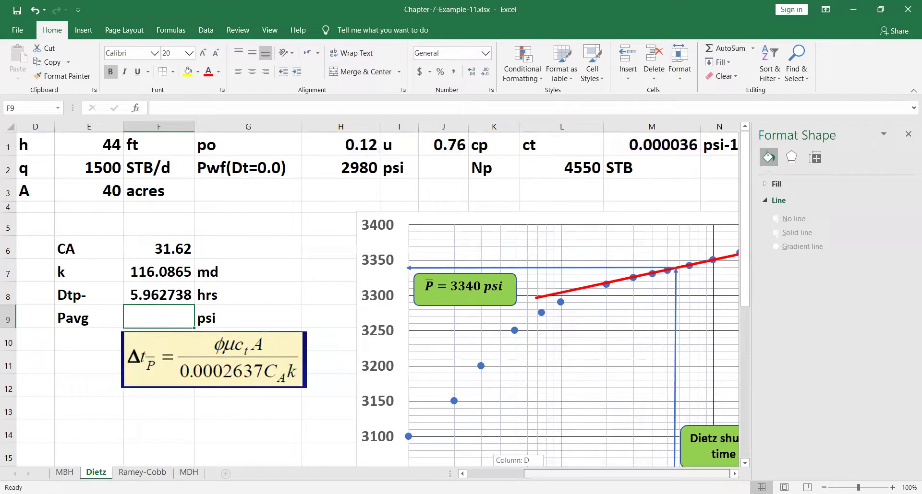
pyautogui.click(734, 474)
pyautogui.click(733, 474)
pyautogui.click(734, 474)
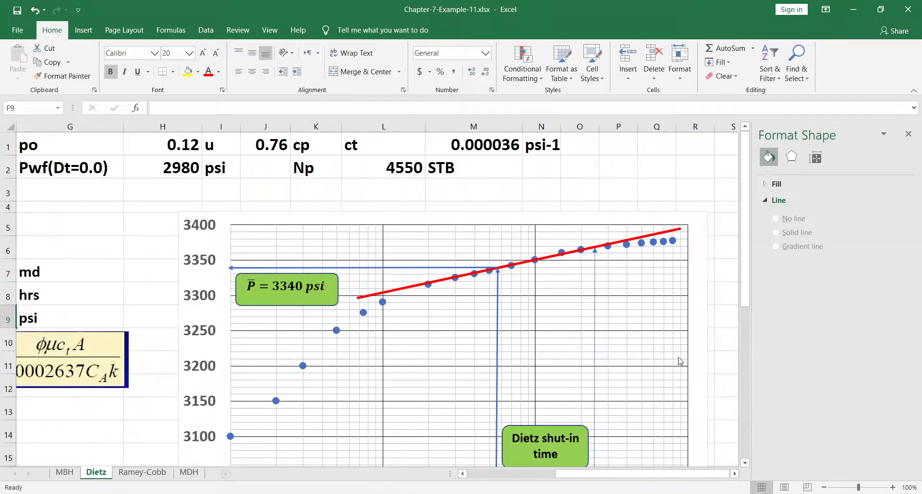
pyautogui.scroll(-2, 653, 350)
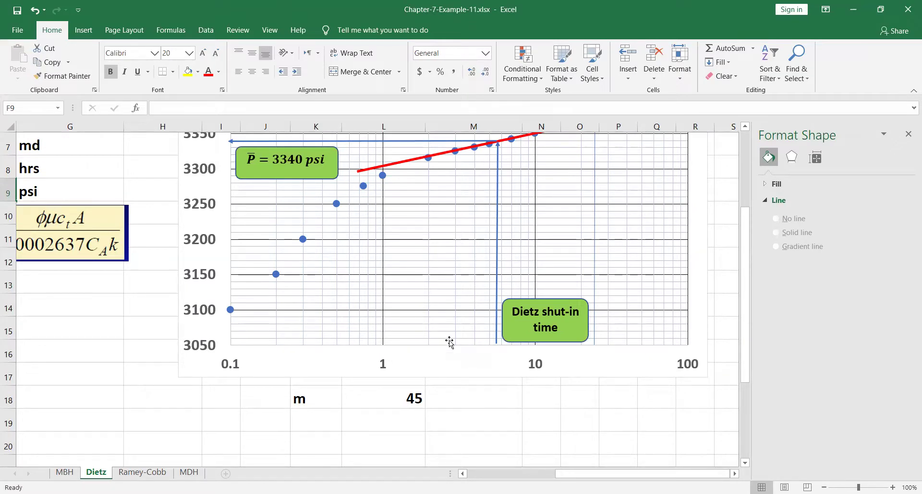
pyautogui.moveTo(496, 282); pyautogui.dragTo(498, 280)
pyautogui.moveTo(500, 281); pyautogui.dragTo(502, 283)
pyautogui.scroll(1, 522, 239)
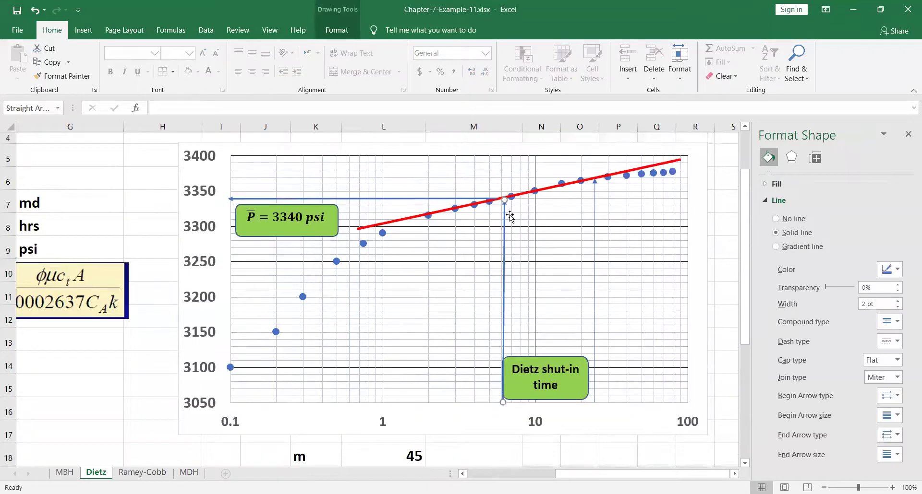
pyautogui.moveTo(504, 199); pyautogui.dragTo(502, 197)
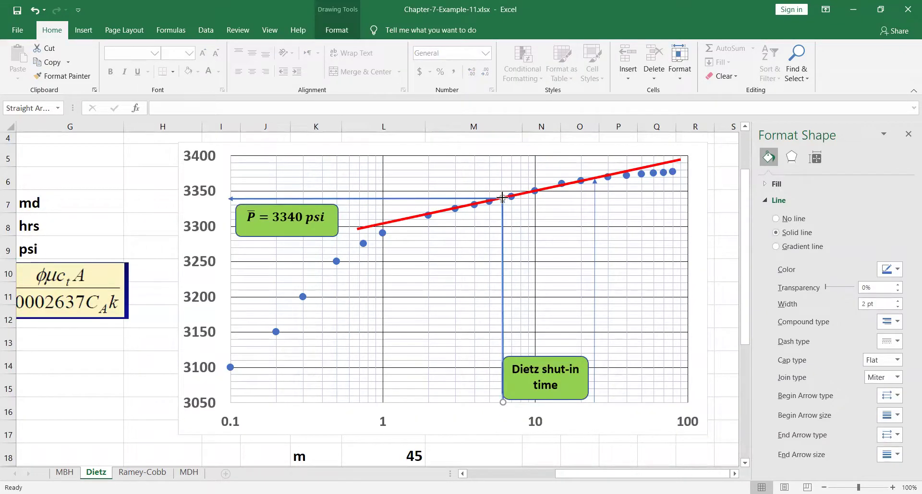
pyautogui.click(719, 224)
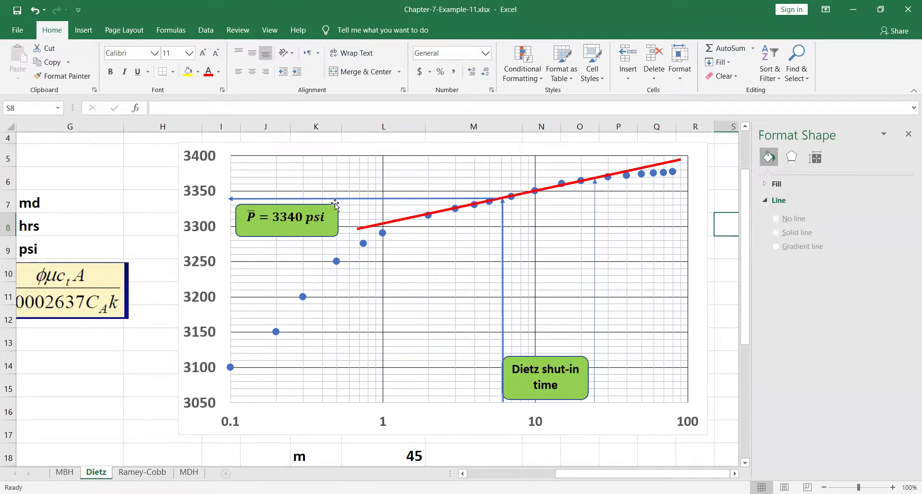
# Nudge the chart's horizontal average-pressure arrow slightly and enter 3340 as Pavg in F9.
pyautogui.moveTo(353, 197)
pyautogui.mouseDown()
pyautogui.moveTo(372, 194)
pyautogui.moveTo(353, 198)
pyautogui.mouseUp()
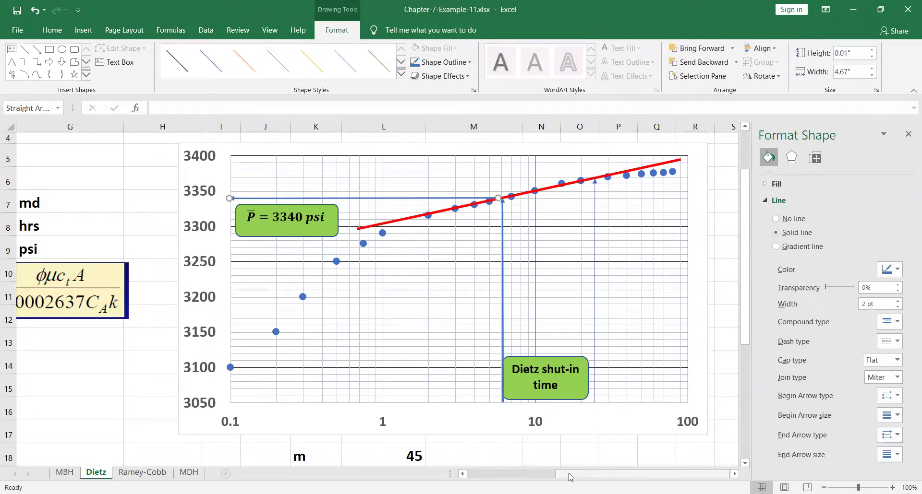
pyautogui.moveTo(567, 475); pyautogui.dragTo(532, 474)
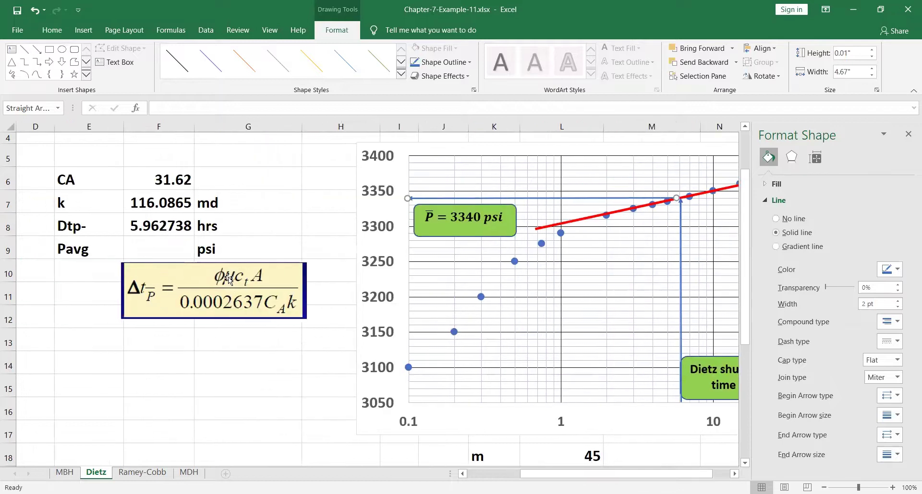
pyautogui.click(164, 246)
pyautogui.write('3340')
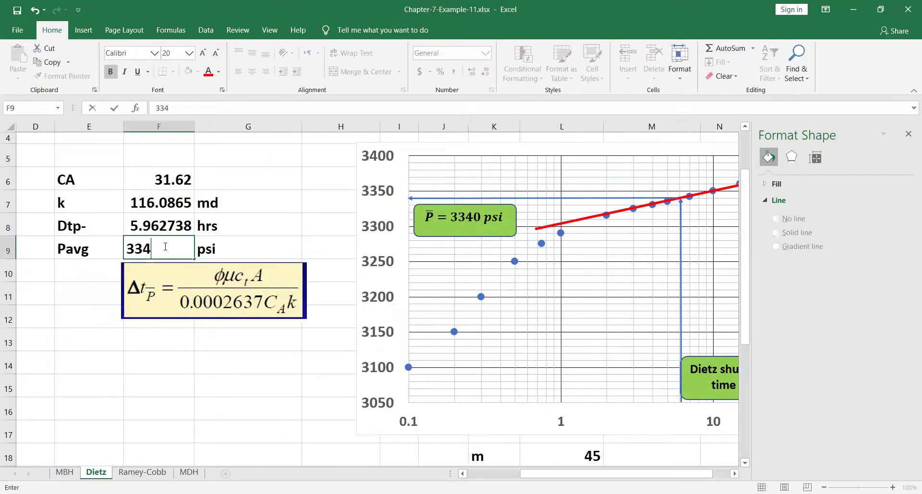
pyautogui.click(223, 371)
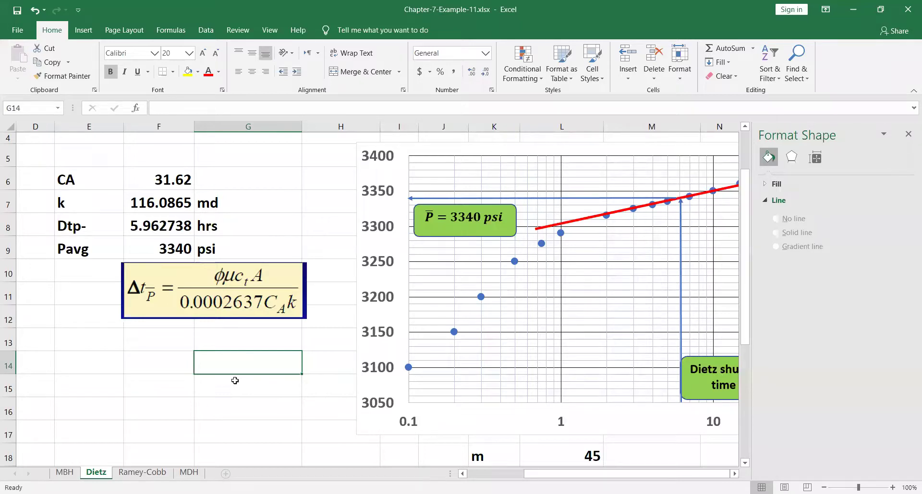
# Compare the Pavg result on the MBH sheet with the Dietz value and return to the Dietz sheet.
pyautogui.click(64, 474)
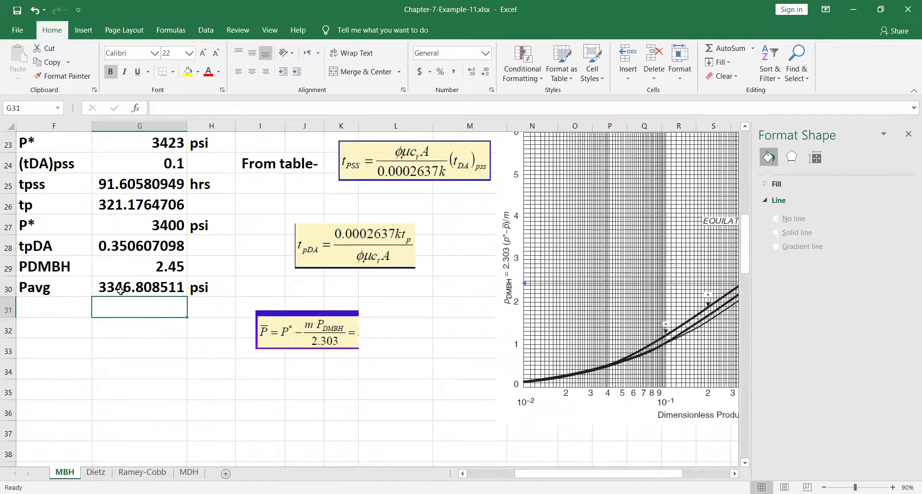
pyautogui.click(99, 473)
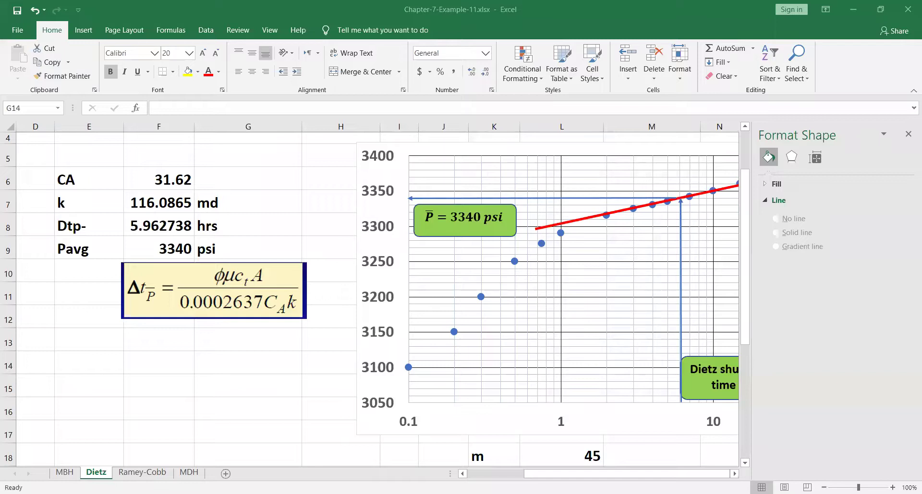
pyautogui.click(163, 360)
pyautogui.rightClick(164, 365)
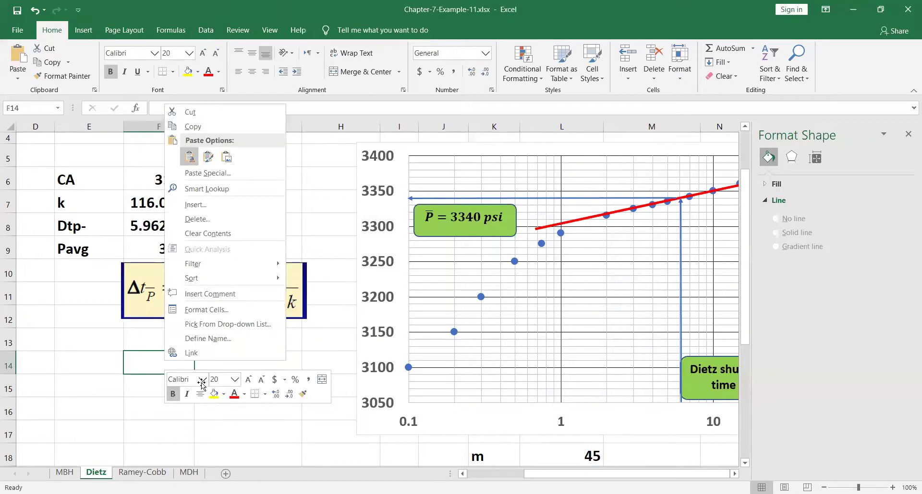
pyautogui.hotkey('ctrl', 'v')
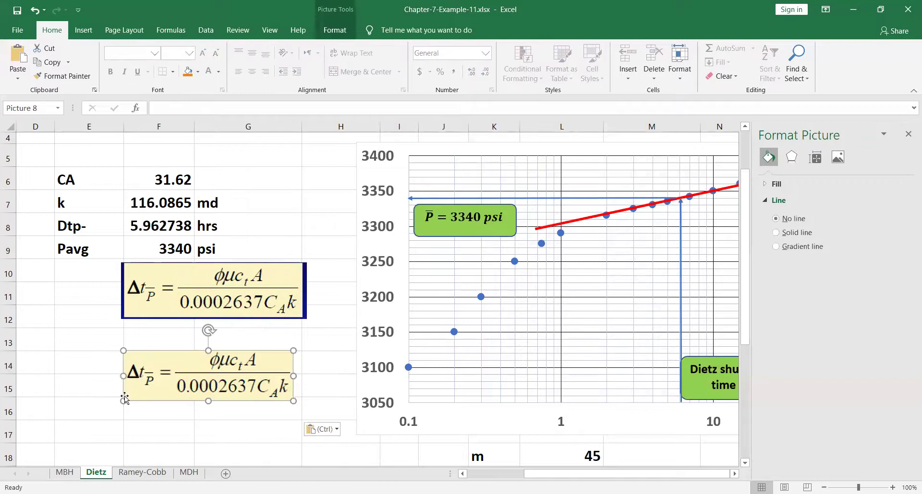
pyautogui.rightClick(187, 381)
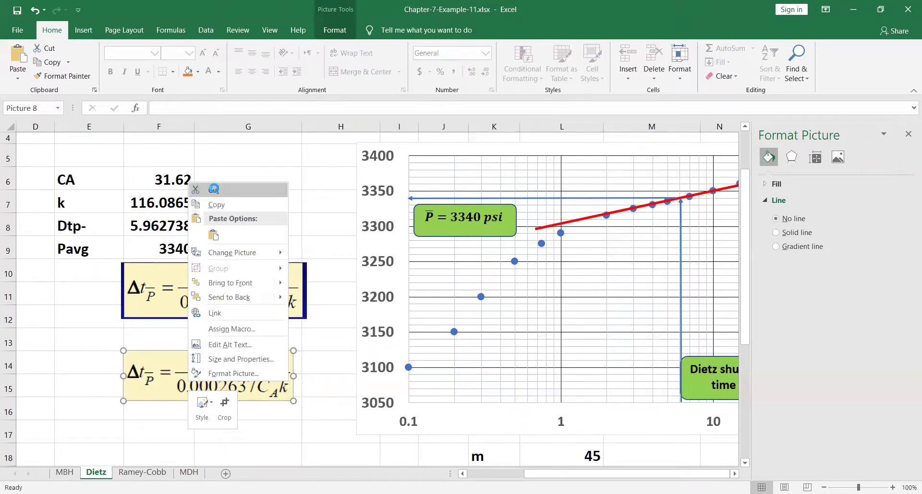
pyautogui.click(214, 191)
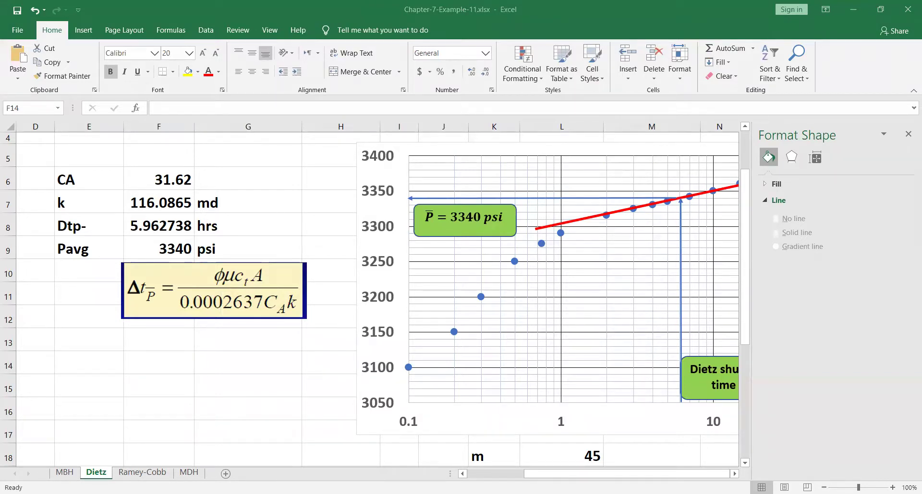
# Paste the copied picture of the shut-in time equation based on dimensionless time at F14, below the existing equation.
pyautogui.click(166, 367)
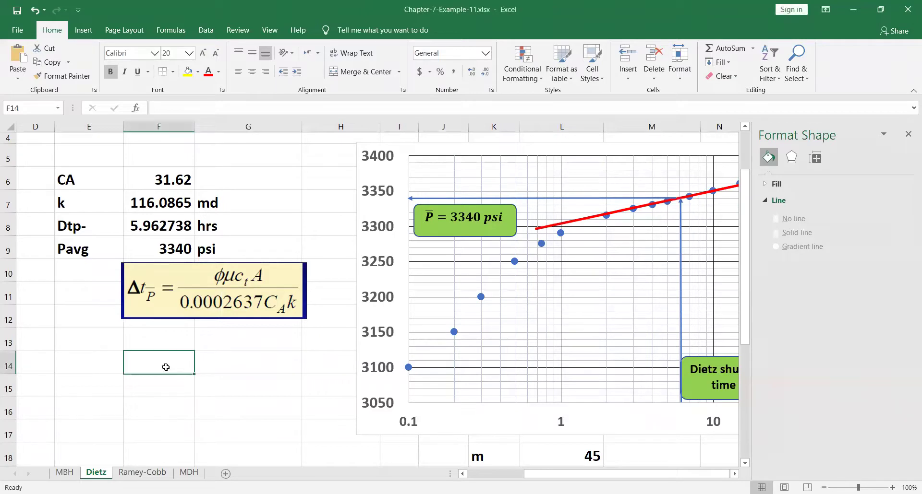
pyautogui.rightClick(166, 367)
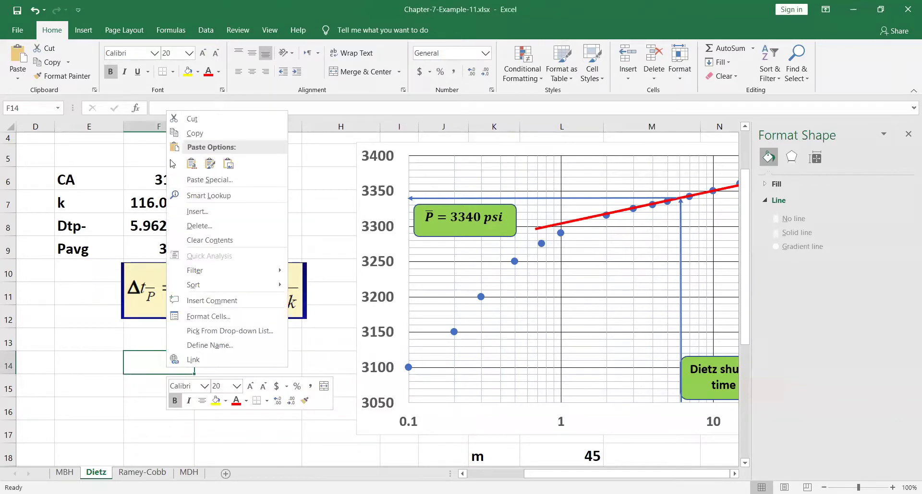
pyautogui.click(190, 164)
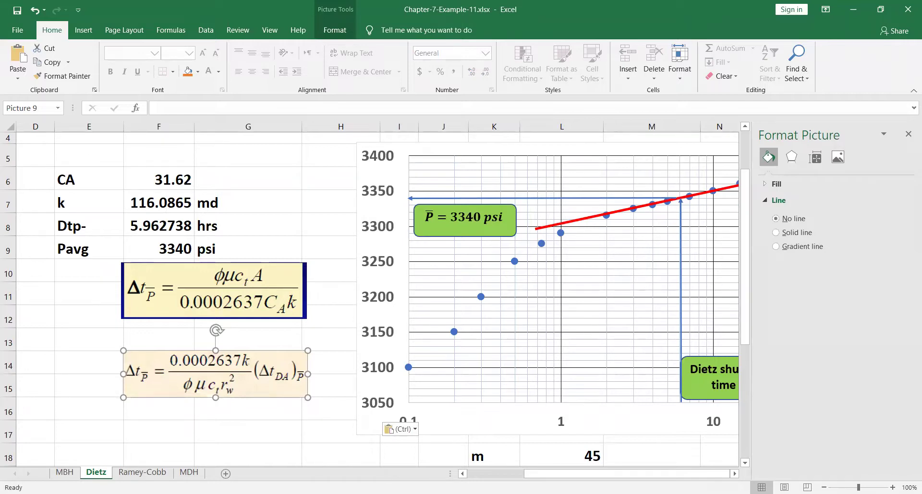
# Paste the equation picture for dimensionless shut-in time (ΔtDA) and place it directly below the pasted shut-in time equation, around rows 16 to 18.
pyautogui.press('Escape')
pyautogui.rightClick(143, 414)
pyautogui.click(166, 217)
pyautogui.moveTo(192, 378); pyautogui.dragTo(148, 391)
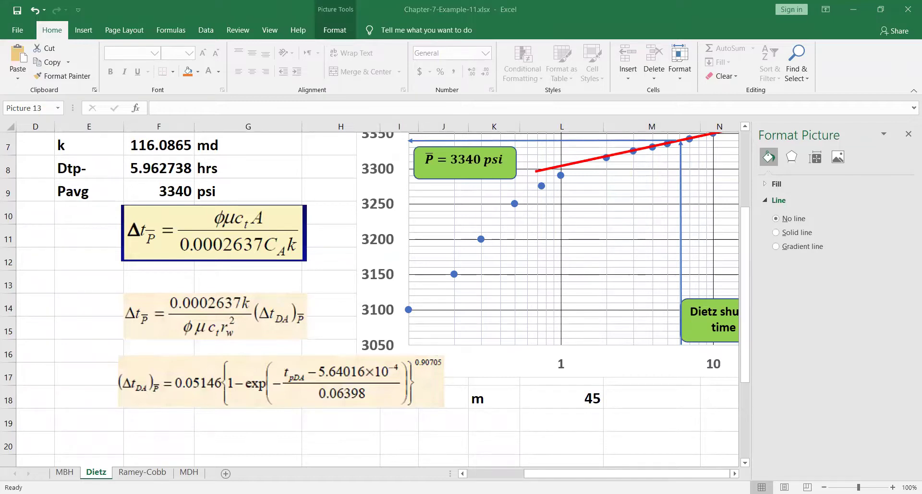
# Paste the picture of the tPDA equation at F20, below the dimensionless shut-in time equation.
pyautogui.scroll(-2, 160, 339)
pyautogui.click(146, 304)
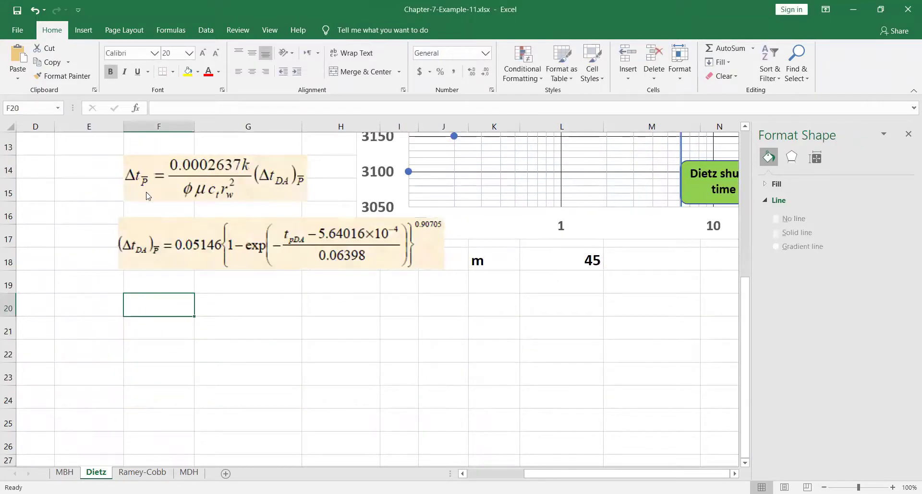
pyautogui.rightClick(155, 307)
pyautogui.click(171, 107)
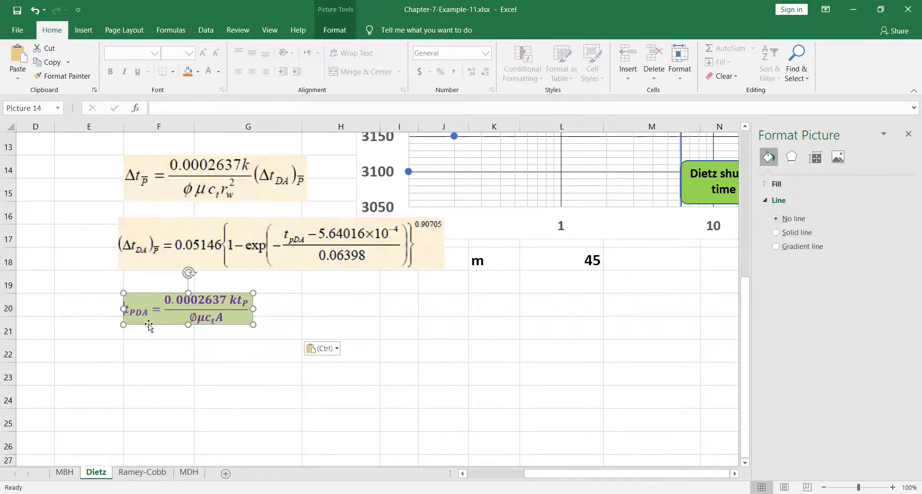
# Label cell E13 as tpDA.
pyautogui.scroll(2, 148, 324)
pyautogui.click(75, 283)
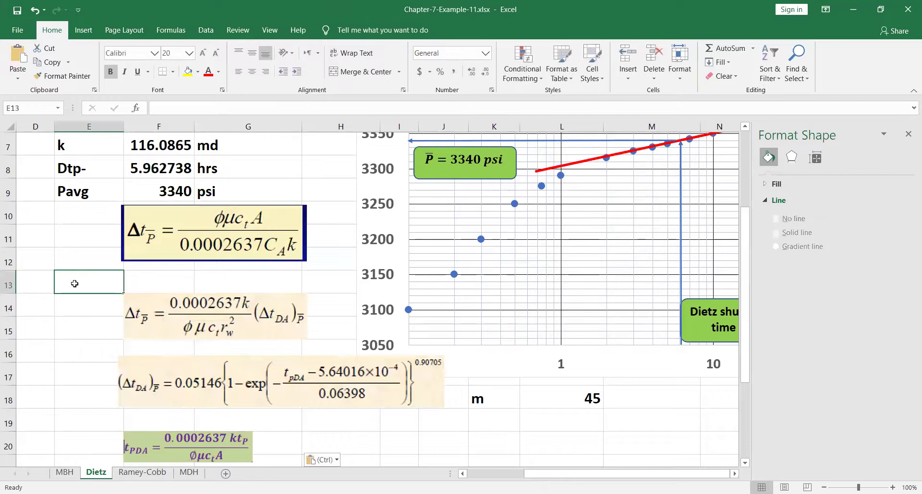
pyautogui.write('tpDA')
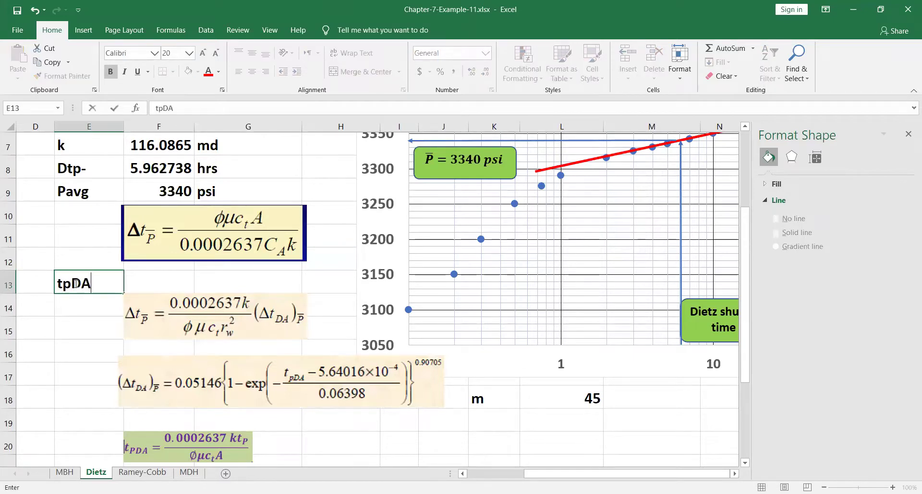
# Start the tpDA formula in F13 with the numerator 0.0002637*F7*B3, referencing permeability k and producing time tp.
pyautogui.click(147, 279)
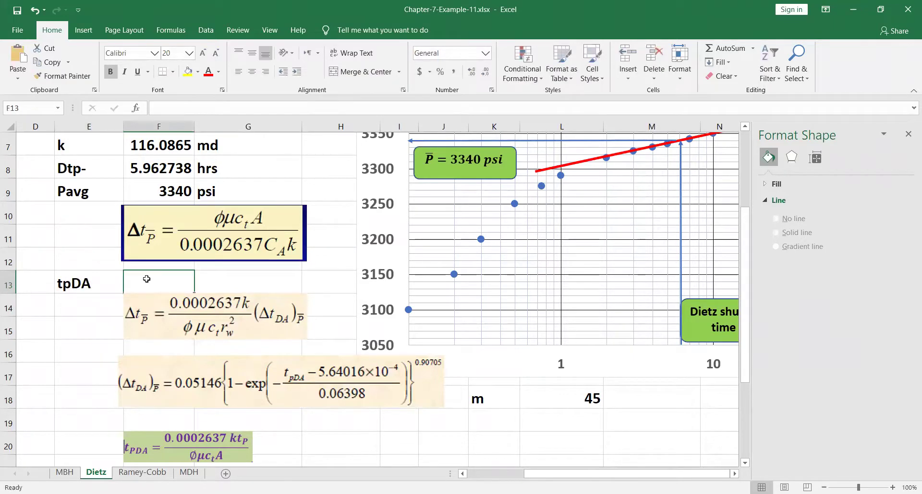
pyautogui.write('=')
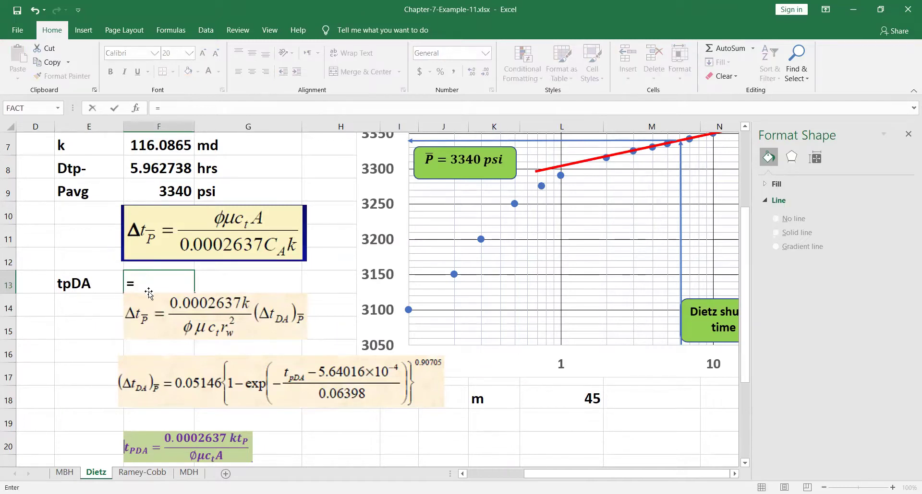
pyautogui.write('0.0002')
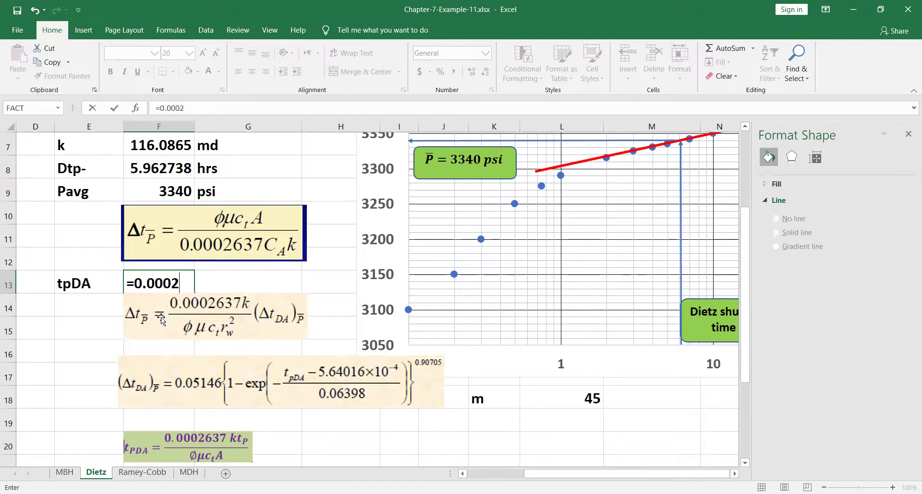
pyautogui.write('637*')
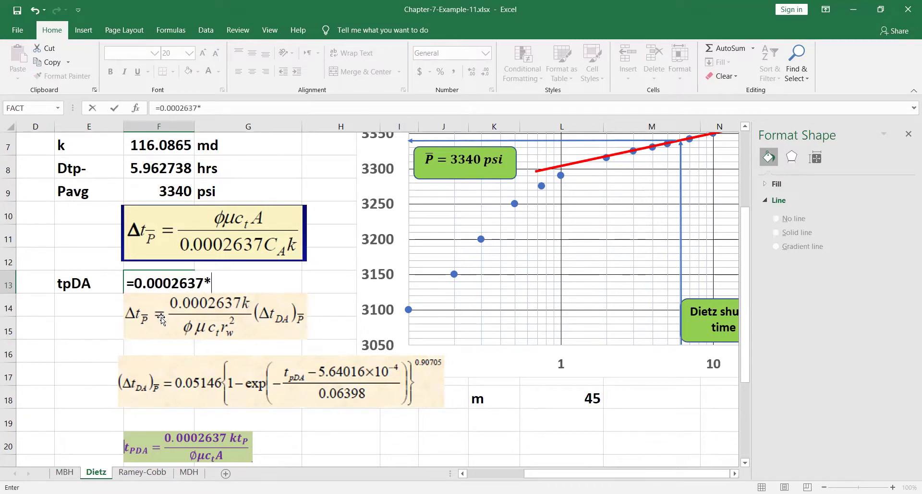
pyautogui.click(155, 140)
pyautogui.write('*')
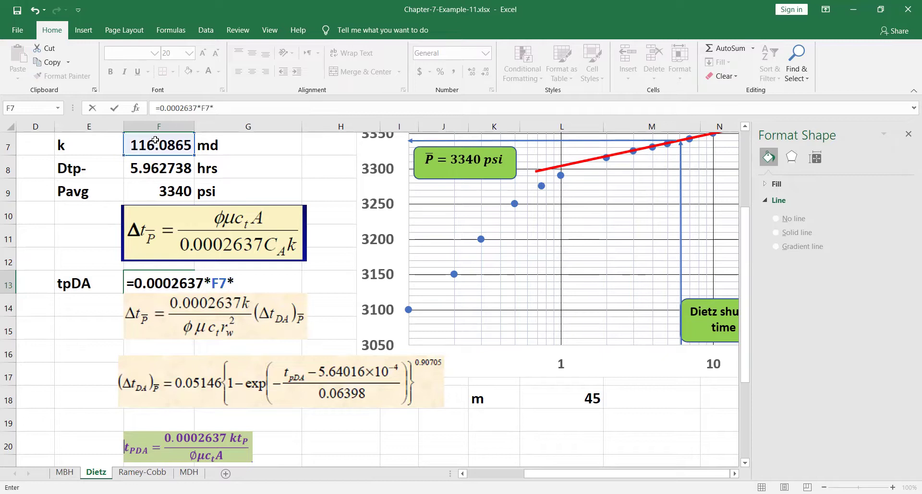
pyautogui.moveTo(532, 478); pyautogui.dragTo(475, 478)
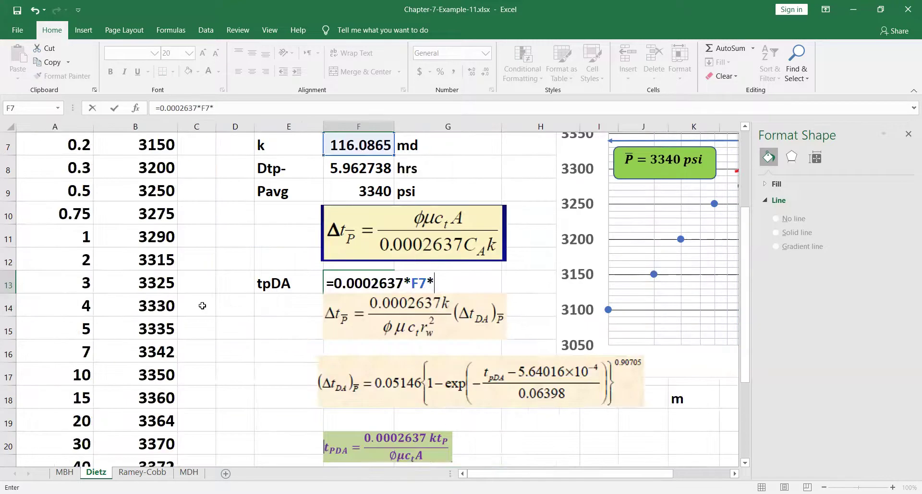
pyautogui.scroll(2, 144, 225)
pyautogui.click(145, 195)
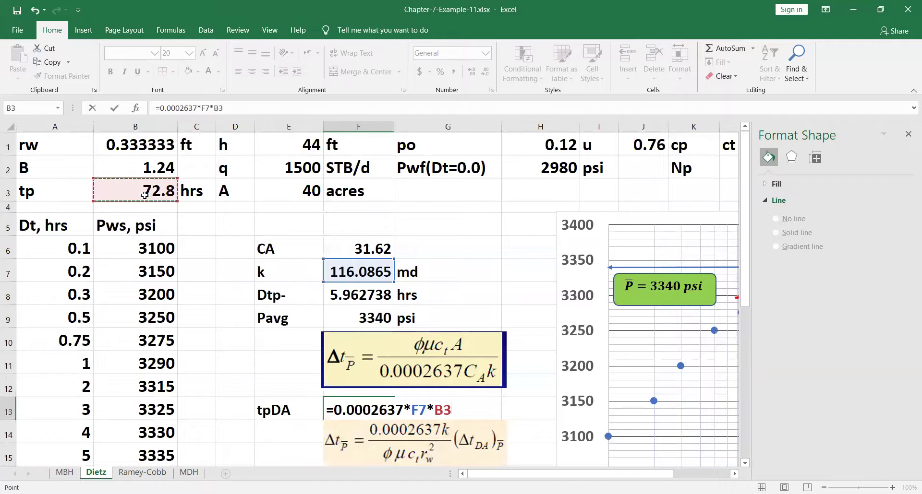
# Complete the F13 formula by dividing by (H1*J1*M1*E3*43560), using porosity, viscosity, compressibility and the area converted from acres.
pyautogui.write('/(')
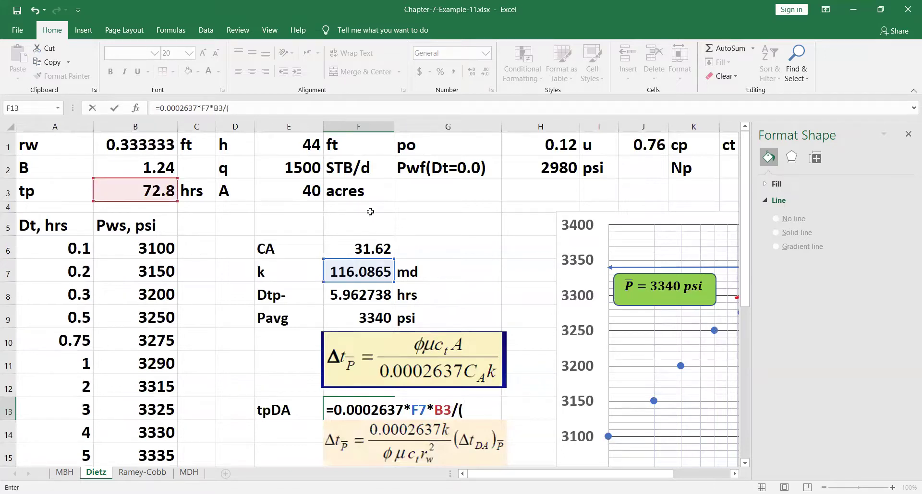
pyautogui.click(518, 147)
pyautogui.write('*')
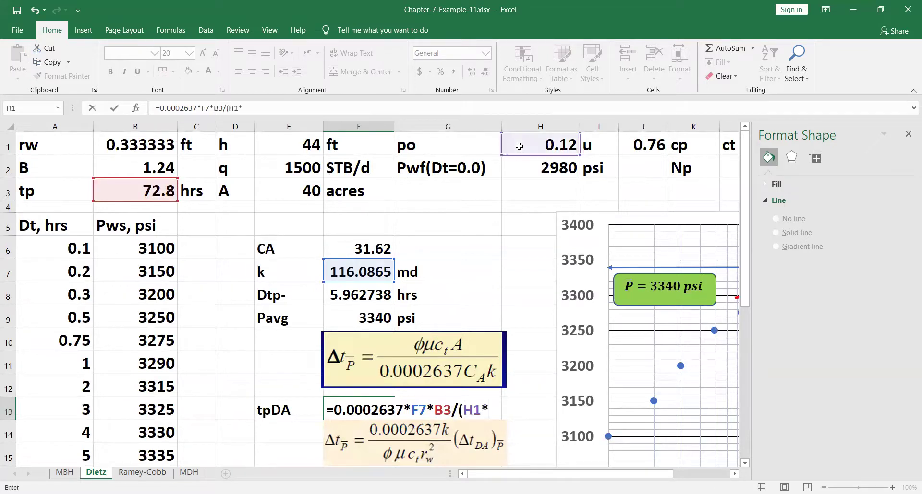
pyautogui.click(634, 143)
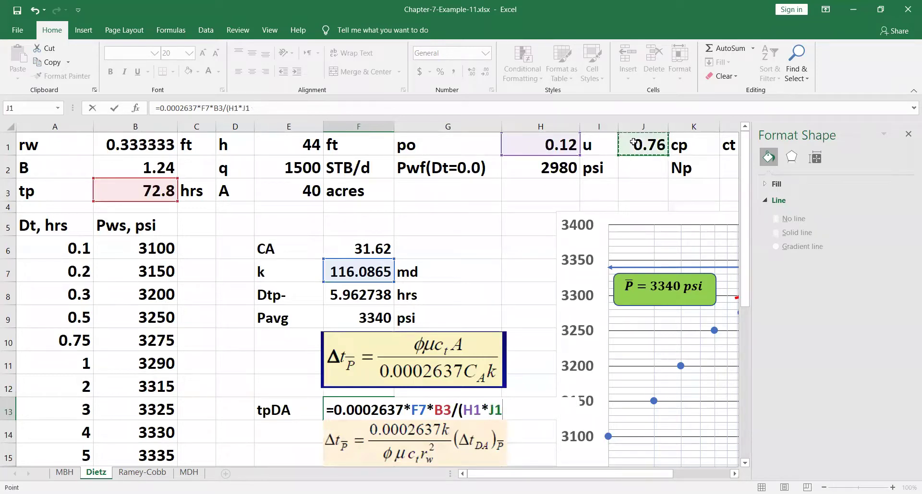
pyautogui.write('*')
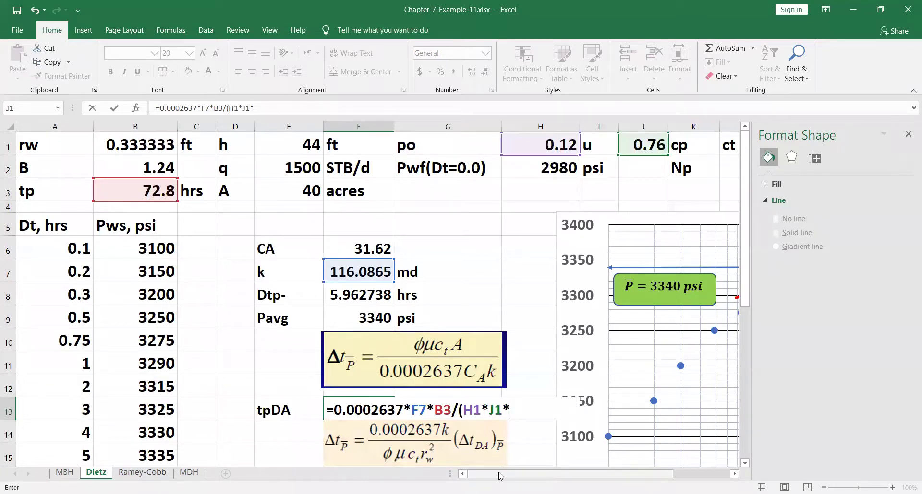
pyautogui.moveTo(572, 474); pyautogui.dragTo(589, 474)
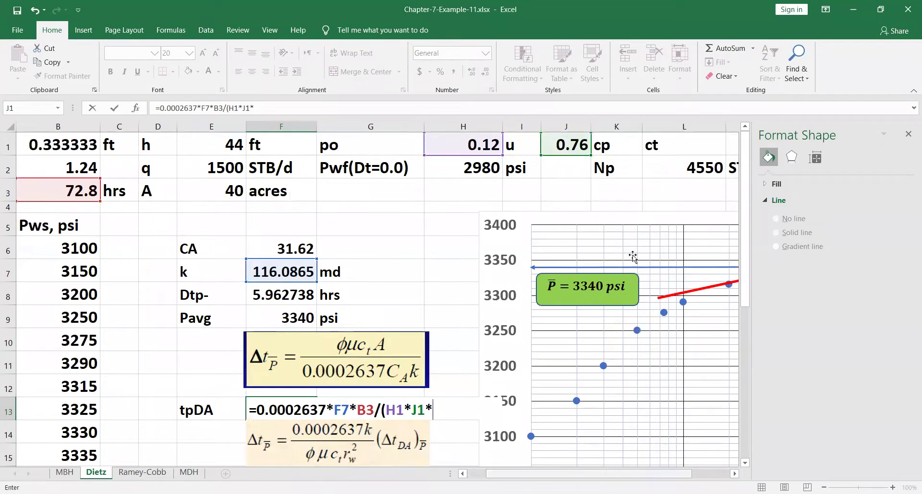
pyautogui.hscroll(1, 676, 136)
pyautogui.click(676, 139)
pyautogui.write('*')
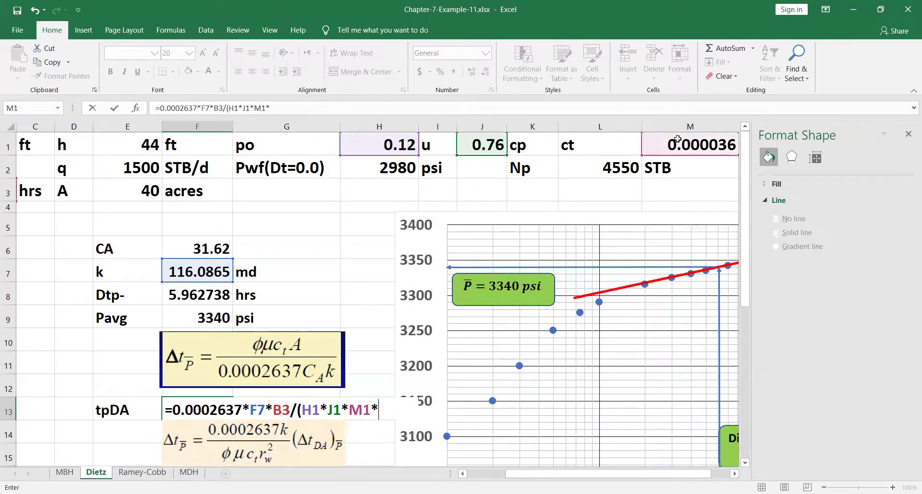
pyautogui.scroll(-1, 296, 384)
pyautogui.scroll(-1, 296, 384)
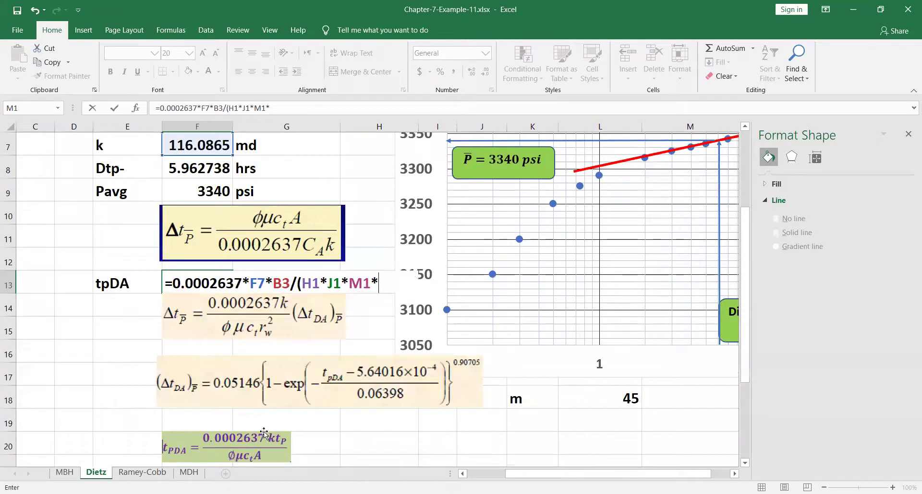
pyautogui.scroll(2, 300, 351)
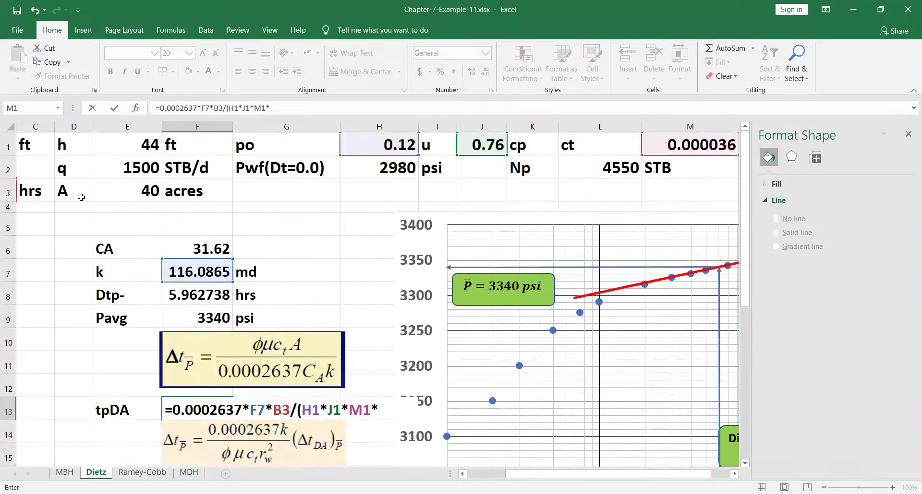
pyautogui.click(120, 184)
pyautogui.write('*4356')
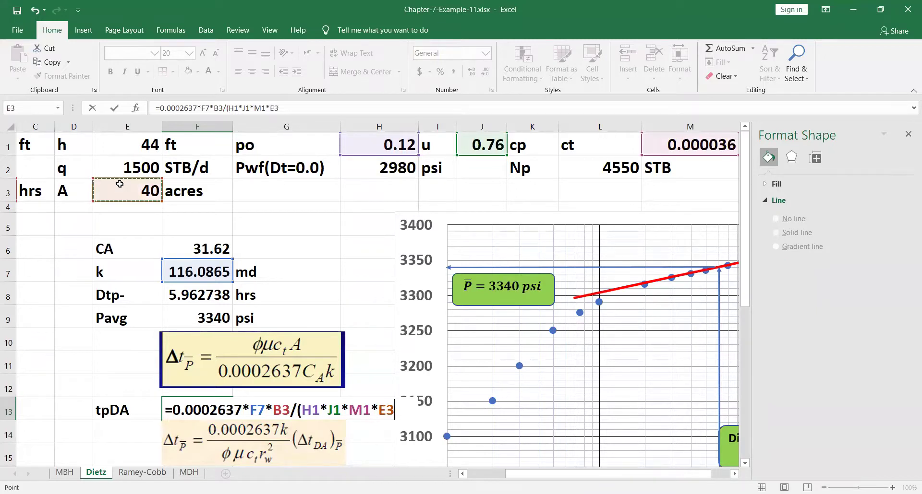
pyautogui.write('0)')
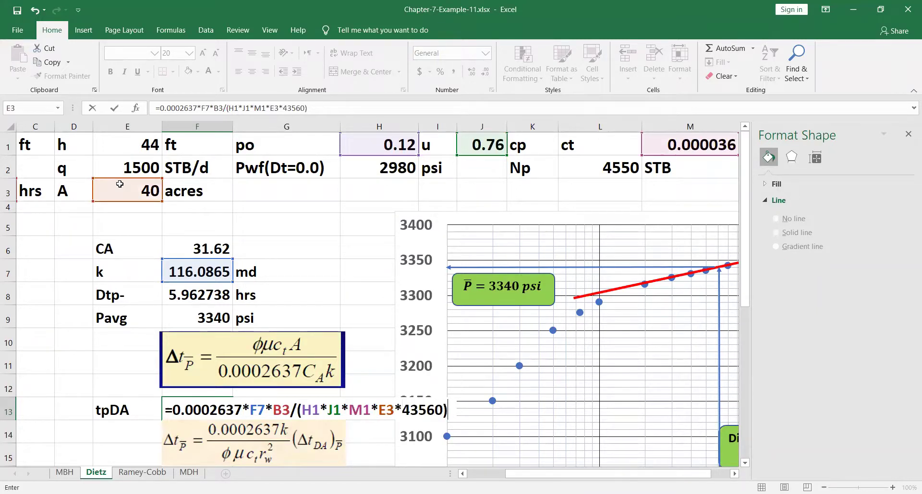
pyautogui.press('Return')
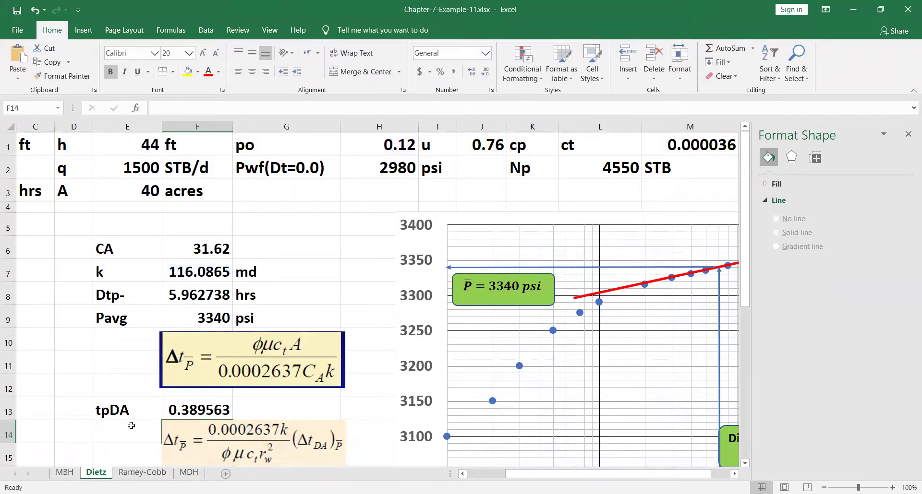
# Label E14 as tDAP', nudge the tPDA equation picture slightly, and move the shut-in time equation picture off F14 to beside it.
pyautogui.scroll(-3, 183, 408)
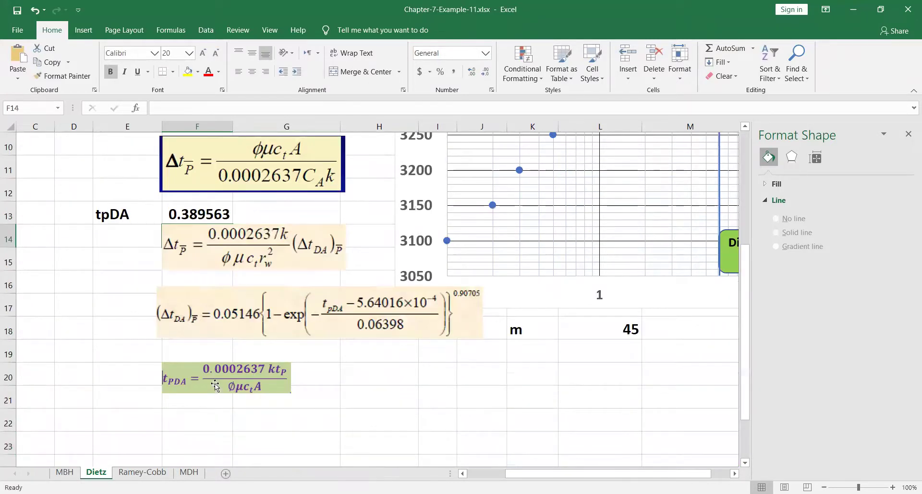
pyautogui.moveTo(215, 385); pyautogui.dragTo(219, 391)
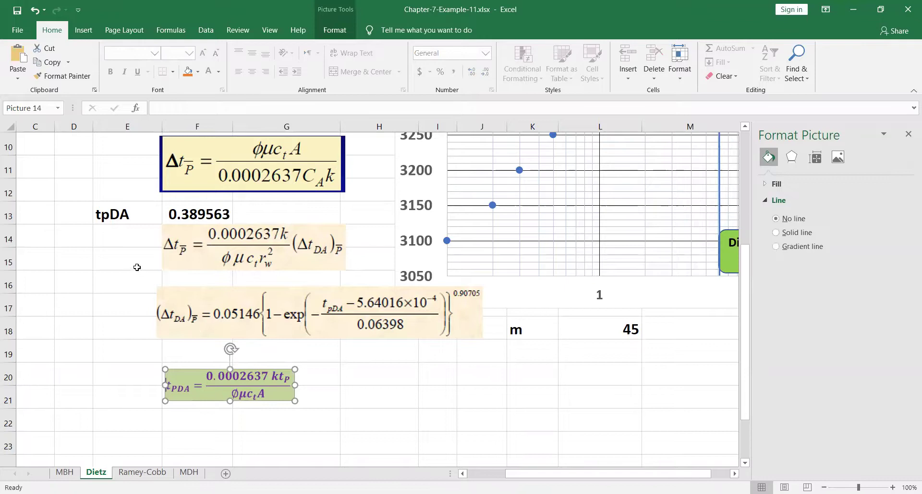
pyautogui.click(109, 243)
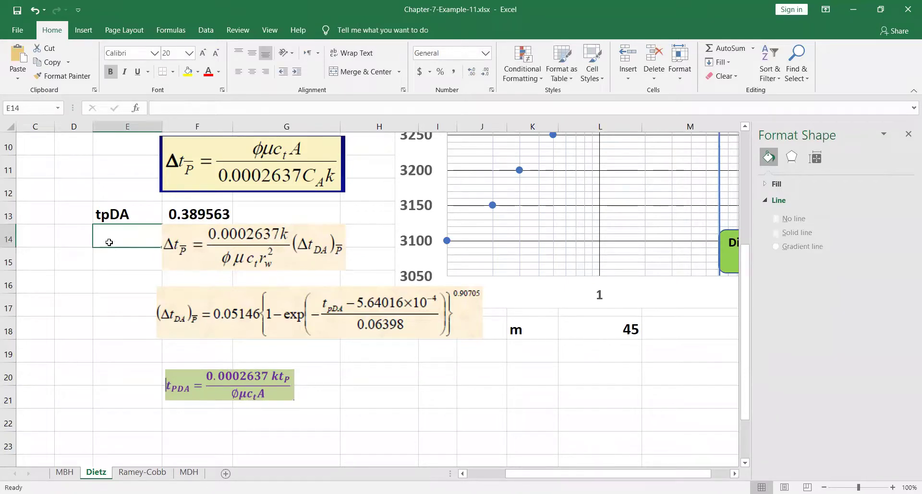
pyautogui.write('tDA')
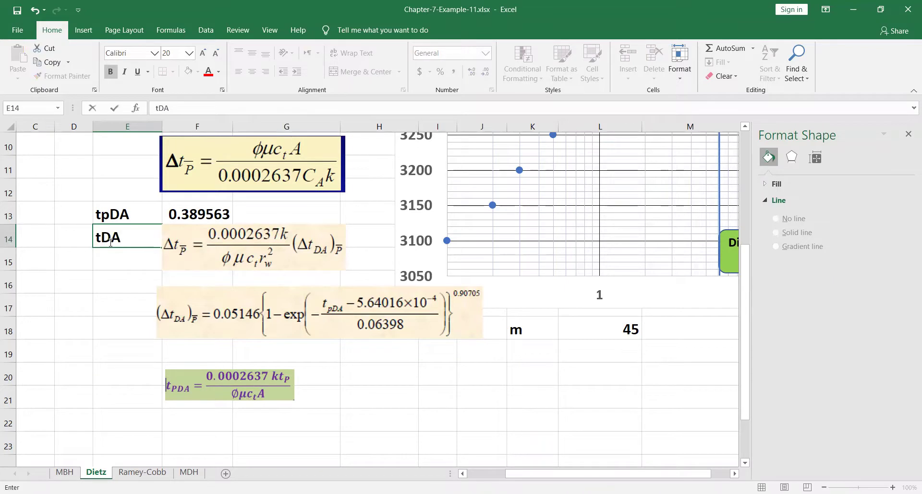
pyautogui.write("P'")
pyautogui.moveTo(199, 257); pyautogui.dragTo(352, 403)
# Start the tDAP' formula in F14 as =0.05146*(1-exp(-(F13-5.64016/10000, referencing tpDA.
pyautogui.click(198, 238)
pyautogui.write('=0.05146*(1-')
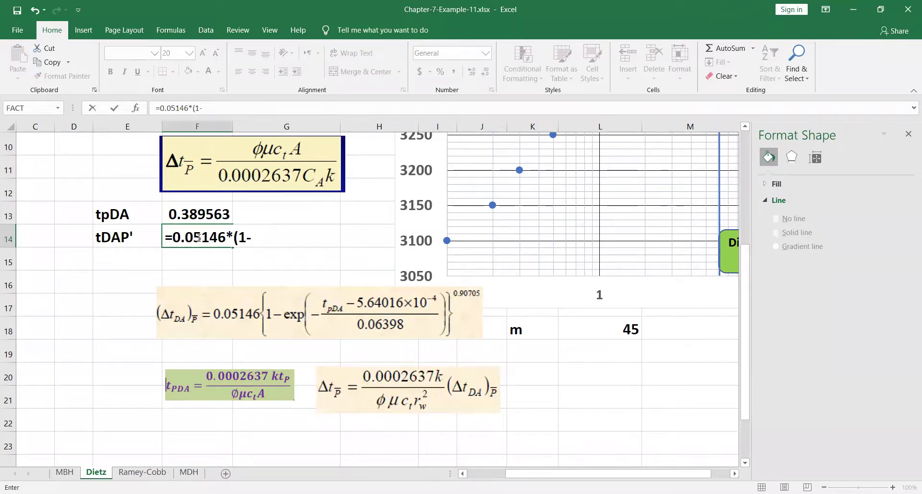
pyautogui.write('exp(-')
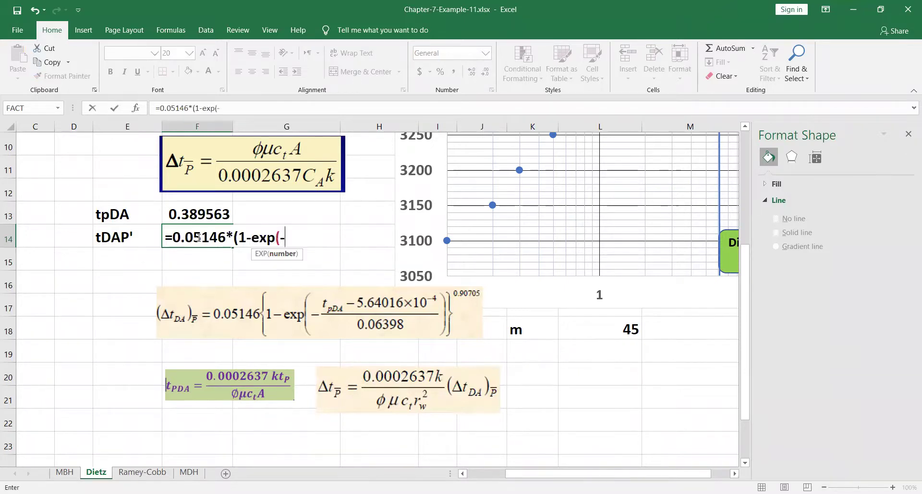
pyautogui.write('(')
pyautogui.click(188, 211)
pyautogui.write('-5.6401')
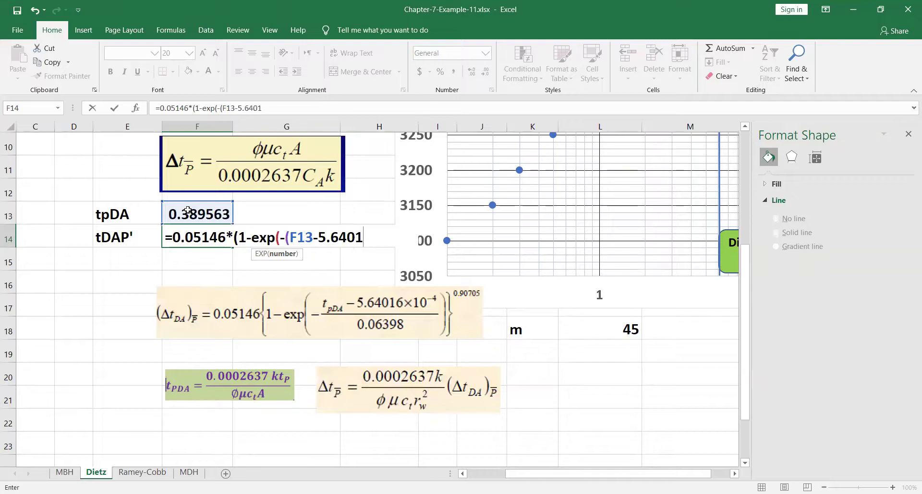
pyautogui.write('6/10000')
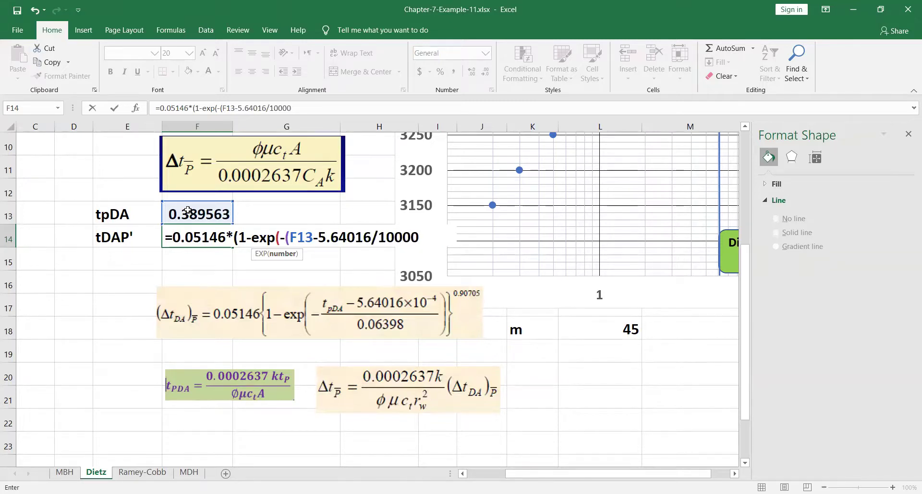
# Complete the F14 formula with )/0.06398)^(0.90705) and accept the suggested closing parenthesis correction.
pyautogui.write(')/0.06')
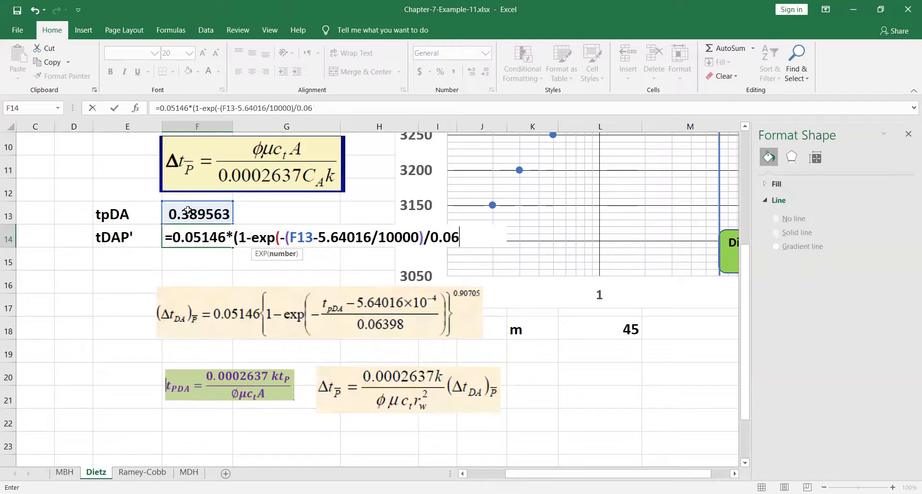
pyautogui.write('398)')
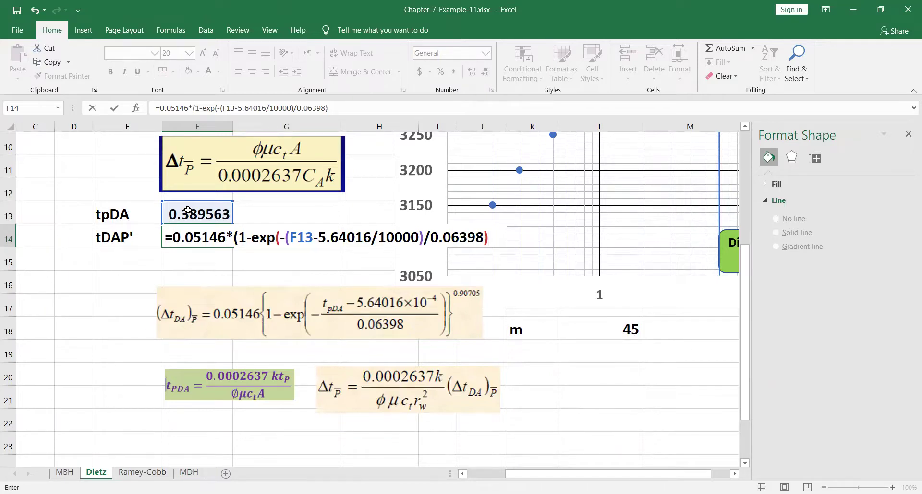
pyautogui.write('^(0.90705')
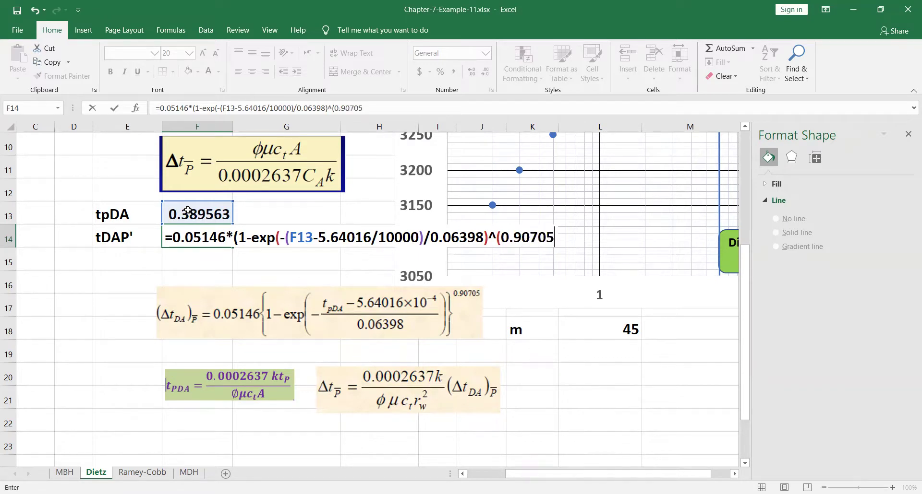
pyautogui.write(')')
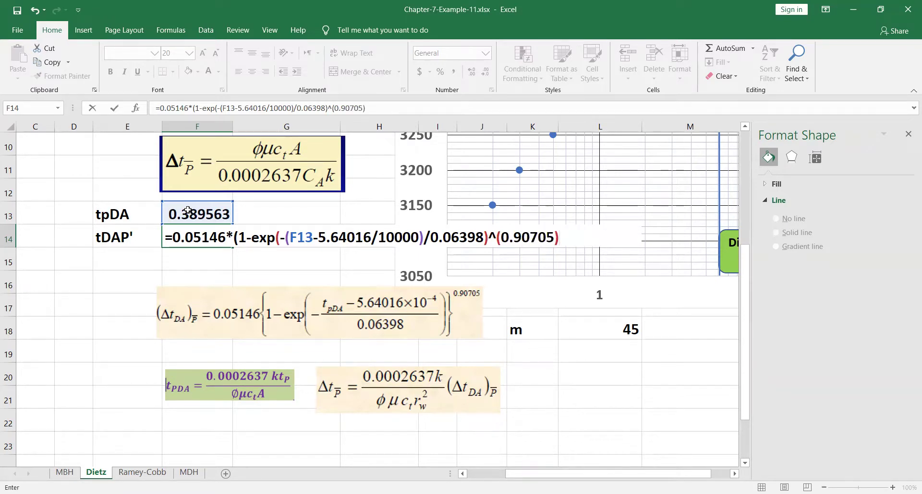
pyautogui.press('Return')
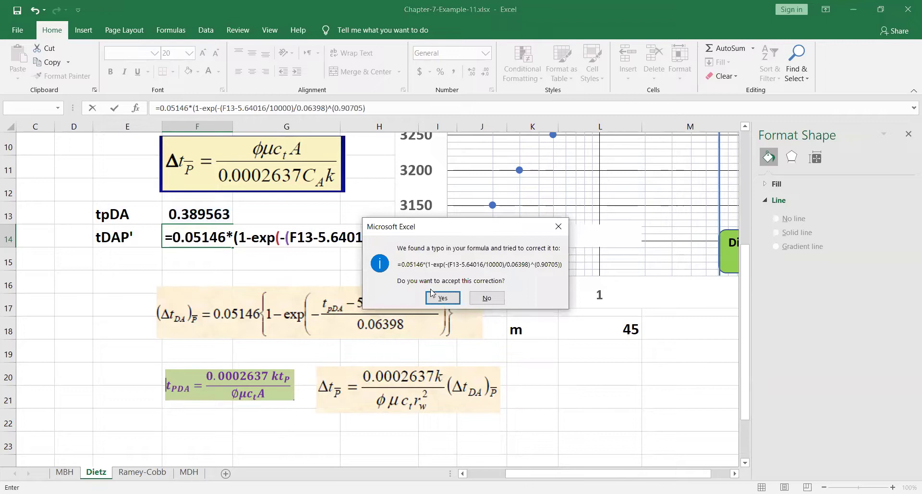
pyautogui.click(442, 298)
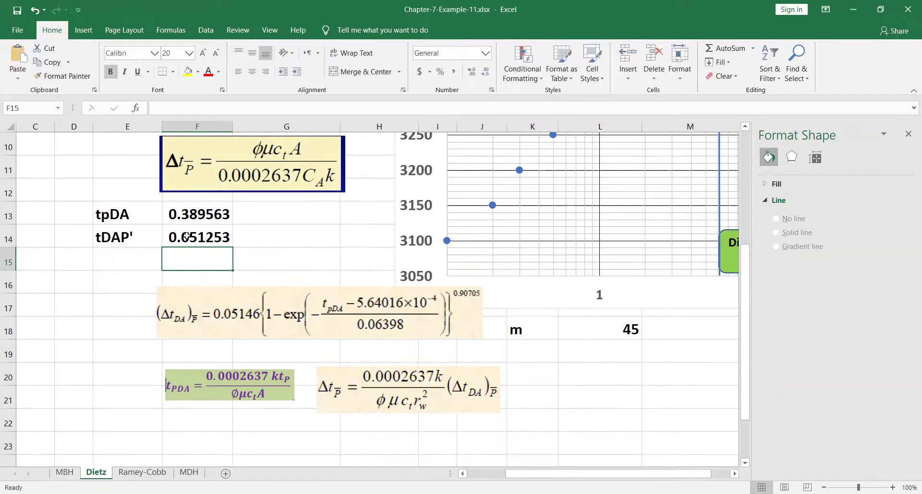
# Correct the F14 parentheses so the exponent 0.90705 applies to the whole (1-EXP(-(F13-5.64016/10000)/0.06398)) term.
pyautogui.press('Up')
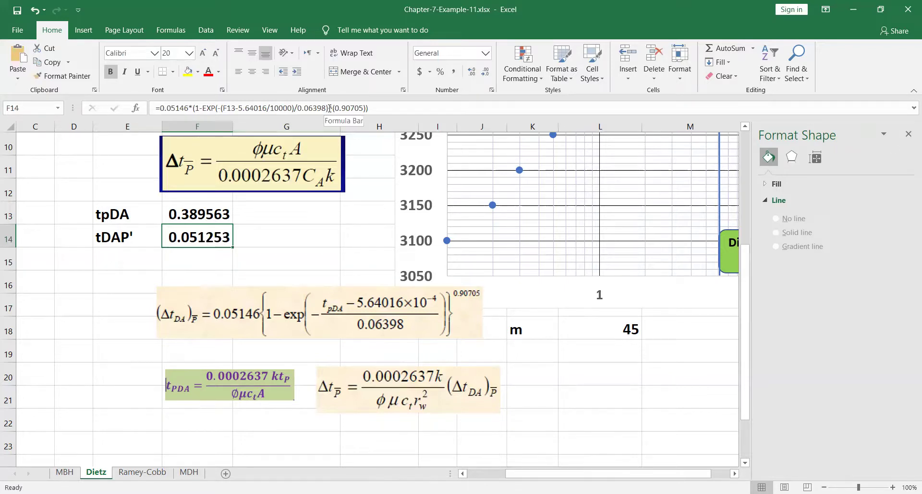
pyautogui.click(372, 110)
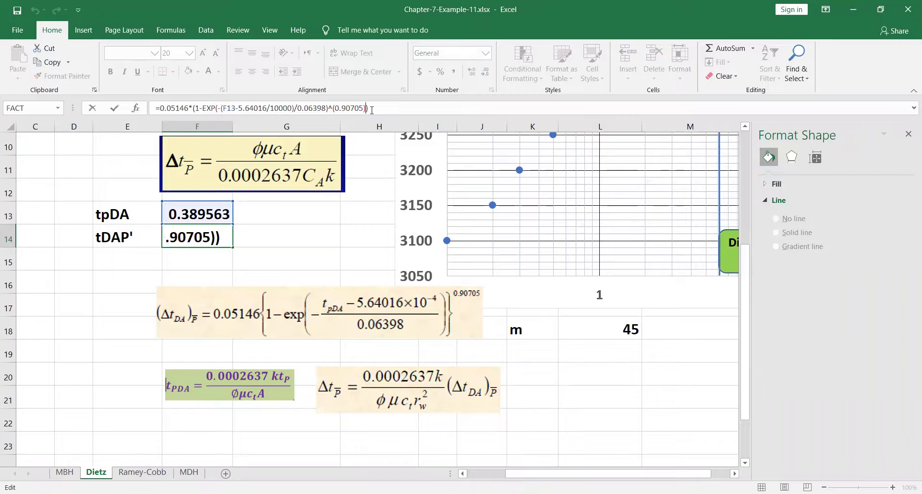
pyautogui.click(329, 109)
pyautogui.write(')')
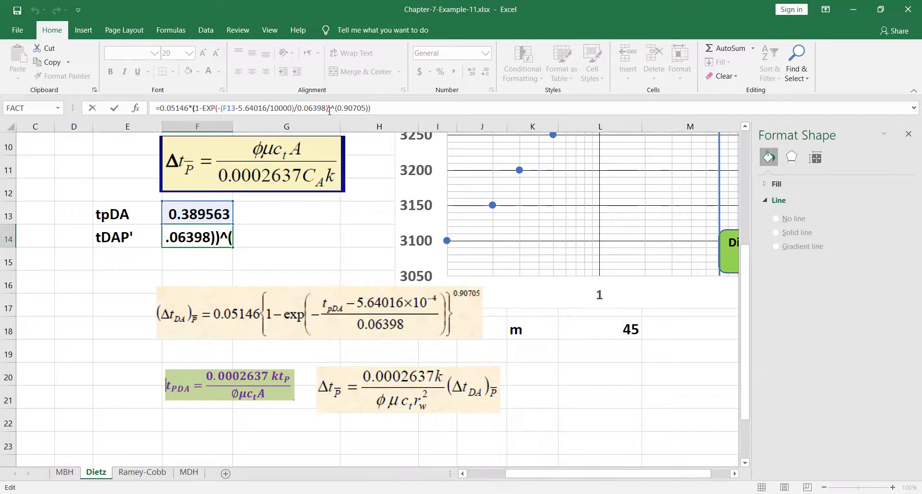
pyautogui.click(371, 109)
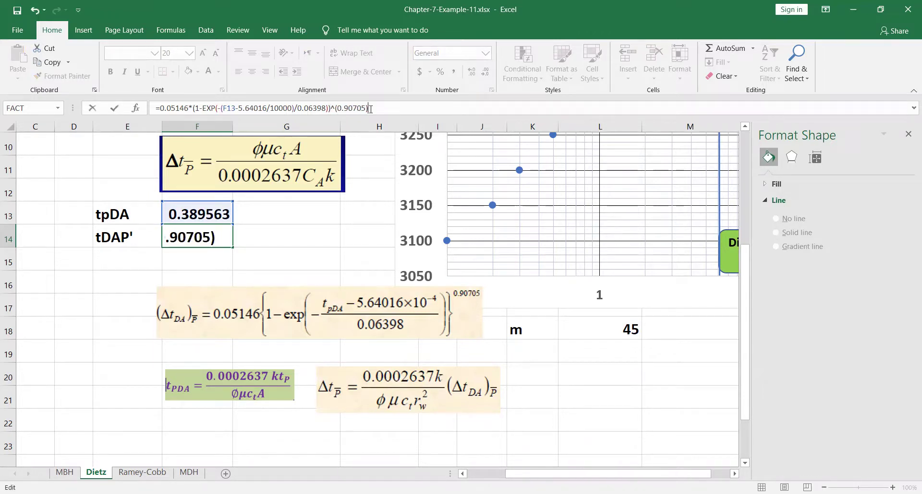
pyautogui.click(330, 109)
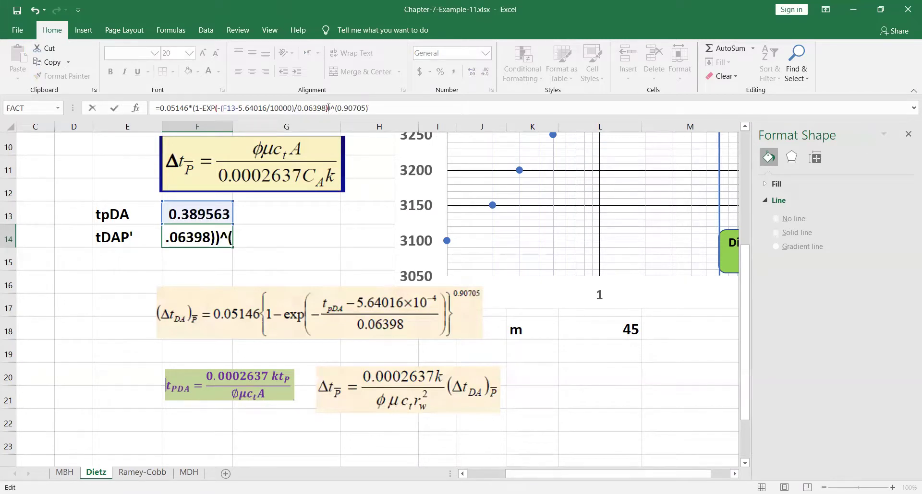
pyautogui.click(329, 108)
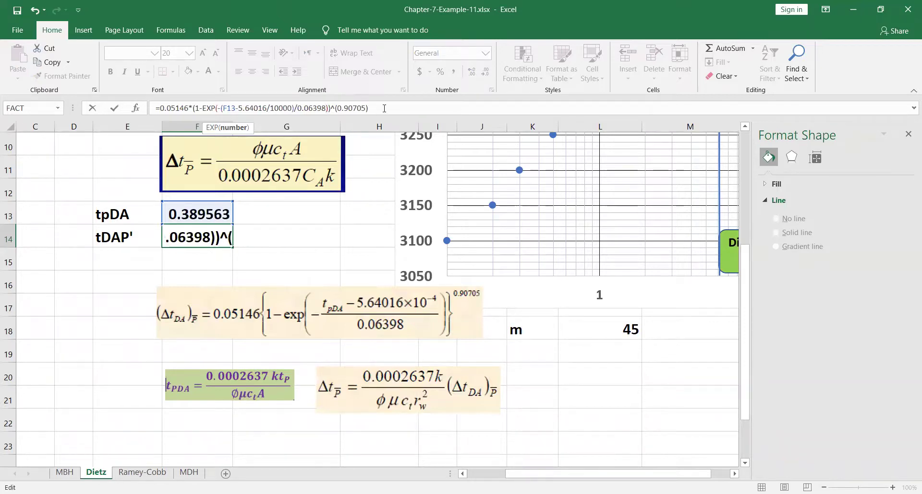
pyautogui.press('Return')
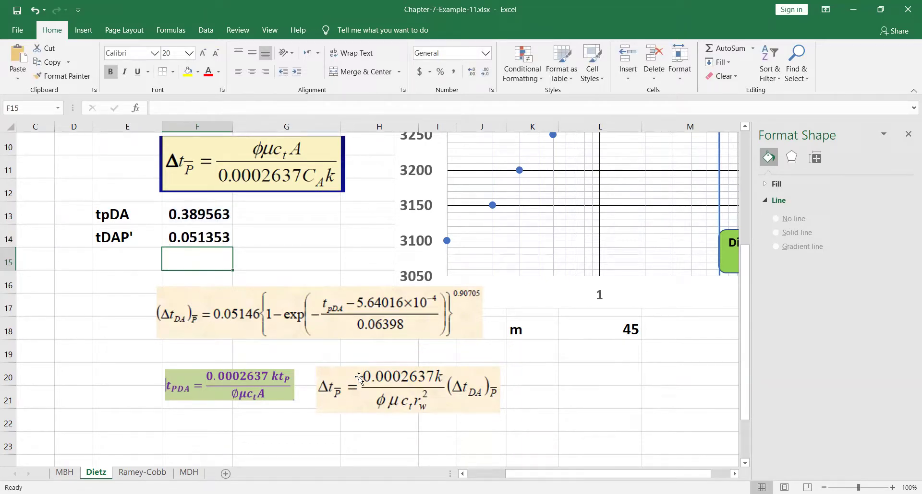
# Nudge the shut-in time equation picture slightly and label cell E15 as DtP'.
pyautogui.moveTo(360, 406); pyautogui.dragTo(371, 401)
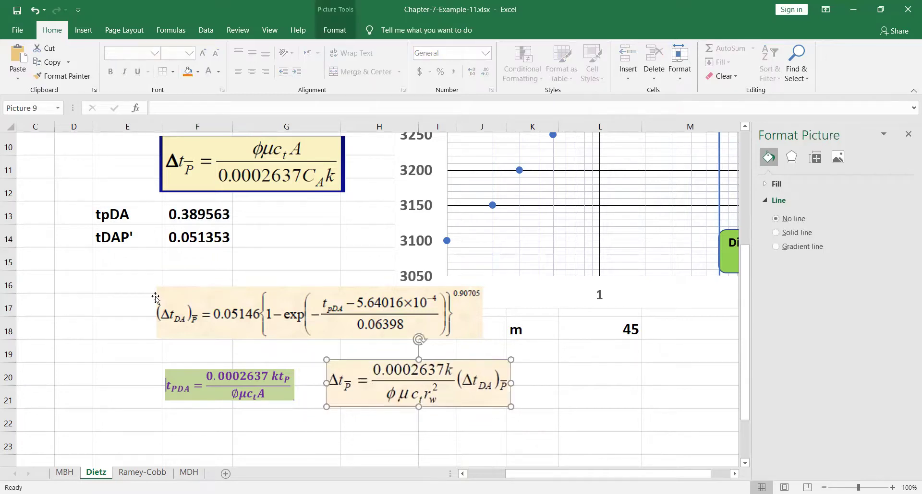
pyautogui.click(126, 261)
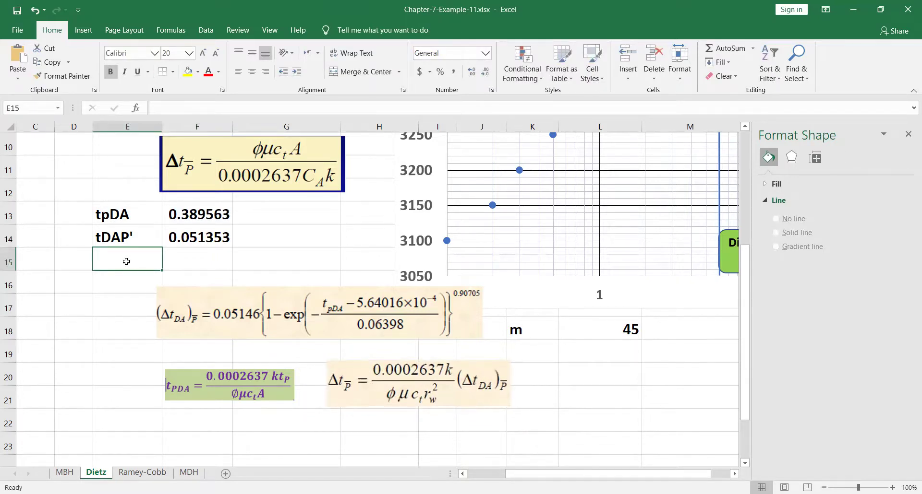
pyautogui.write('Dt')
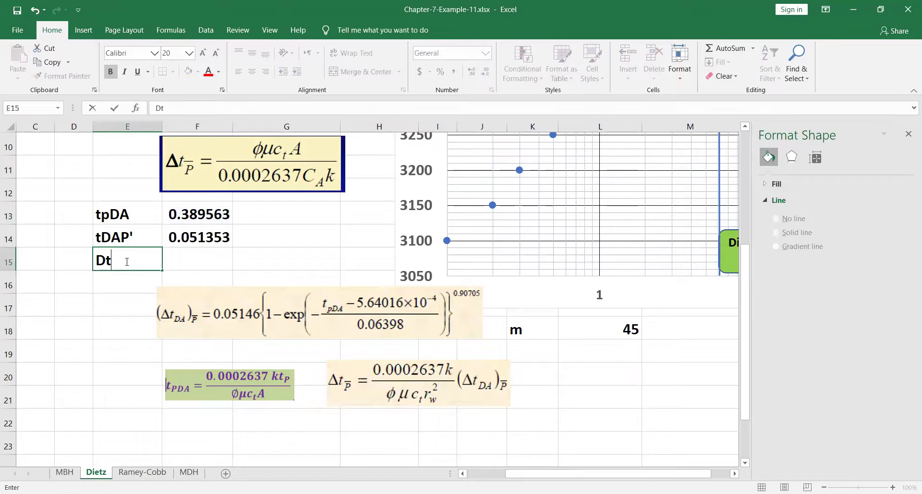
pyautogui.write("P'")
# Start the DtP' formula in F15 with the numerator 0.0002637*F7*F14, referencing permeability k and tDAP'.
pyautogui.click(181, 257)
pyautogui.write('=0.00')
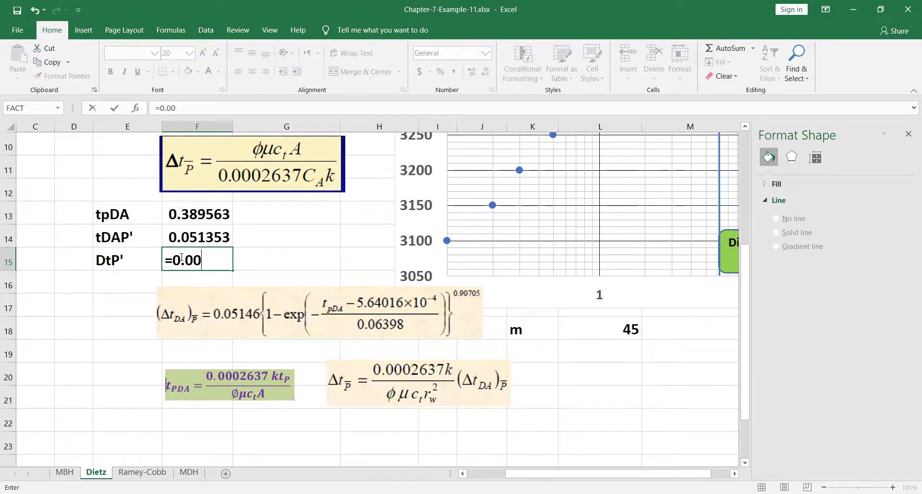
pyautogui.write('02637')
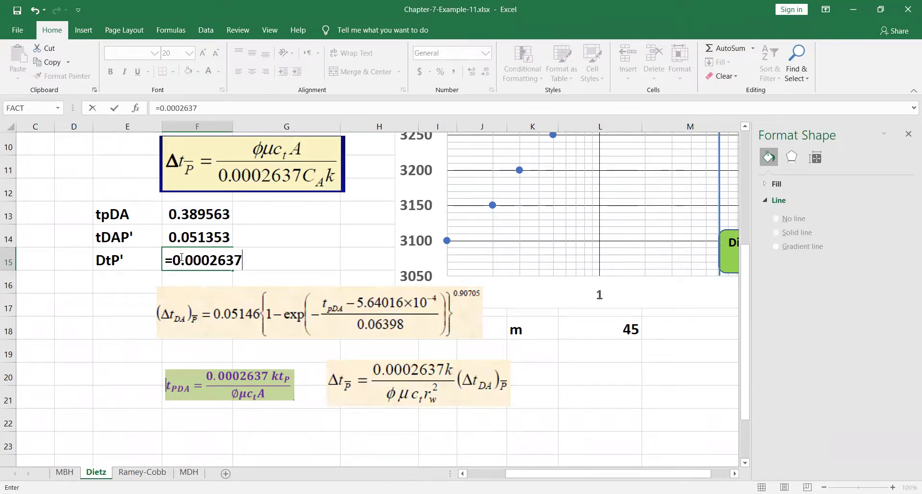
pyautogui.write('*')
pyautogui.scroll(3, 260, 243)
pyautogui.click(213, 269)
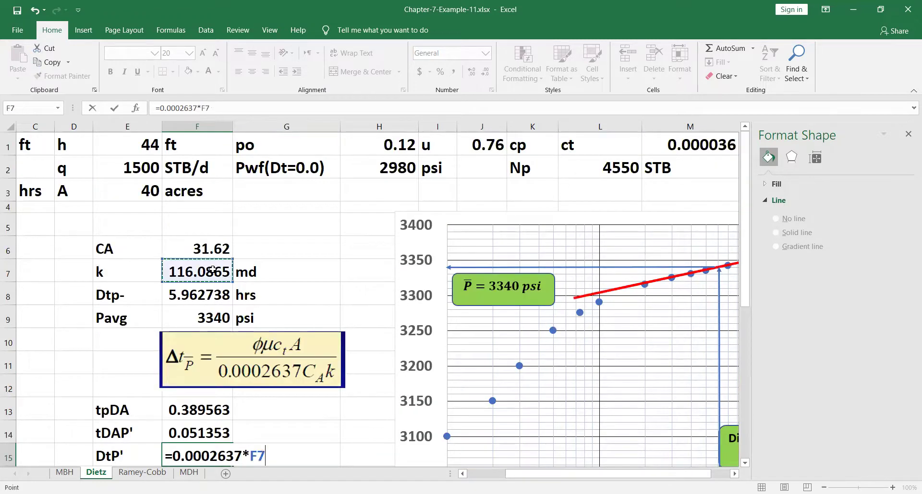
pyautogui.write('*')
pyautogui.scroll(-3, 175, 366)
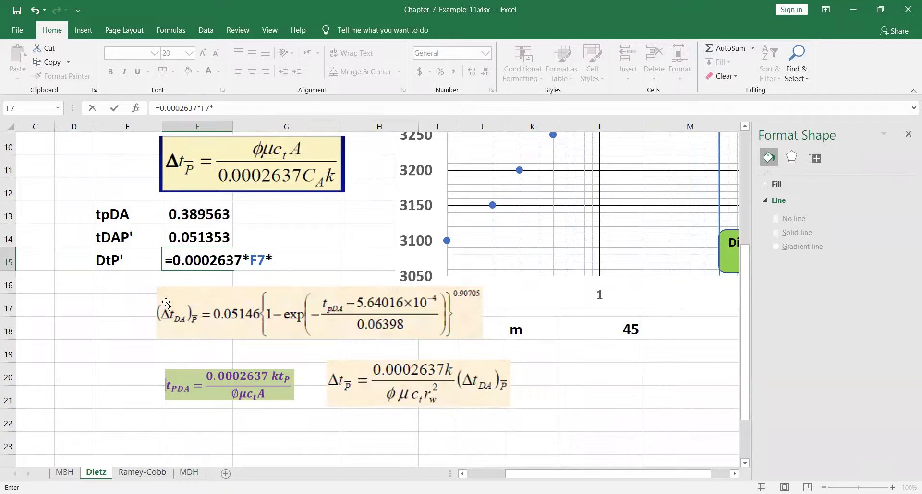
pyautogui.click(178, 236)
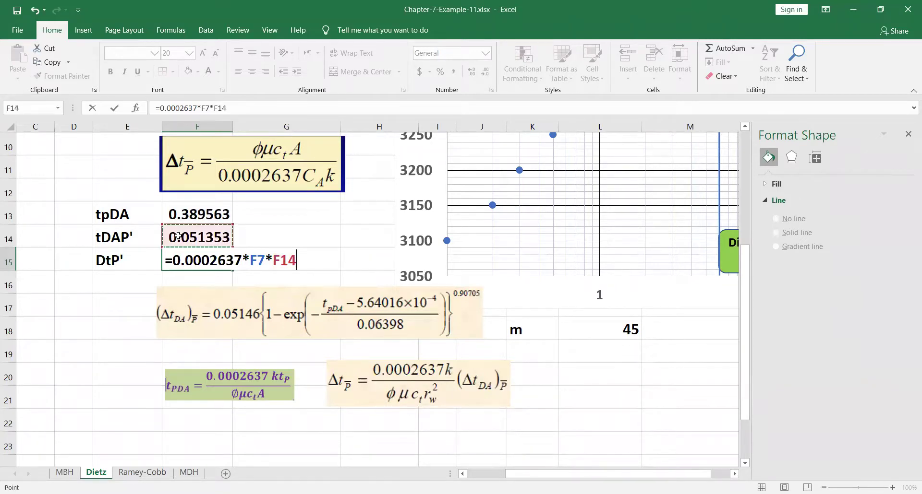
# Complete the F15 formula by dividing by (H1*J1*M1*B1^2), using porosity, viscosity, compressibility and the squared wellbore radius.
pyautogui.write('/(')
pyautogui.scroll(3, 277, 215)
pyautogui.click(385, 145)
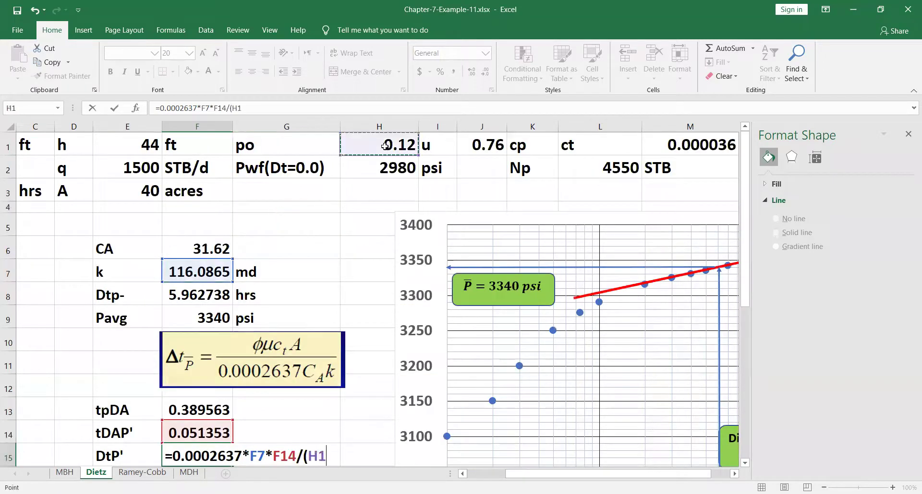
pyautogui.write('*')
pyautogui.click(469, 147)
pyautogui.write('*')
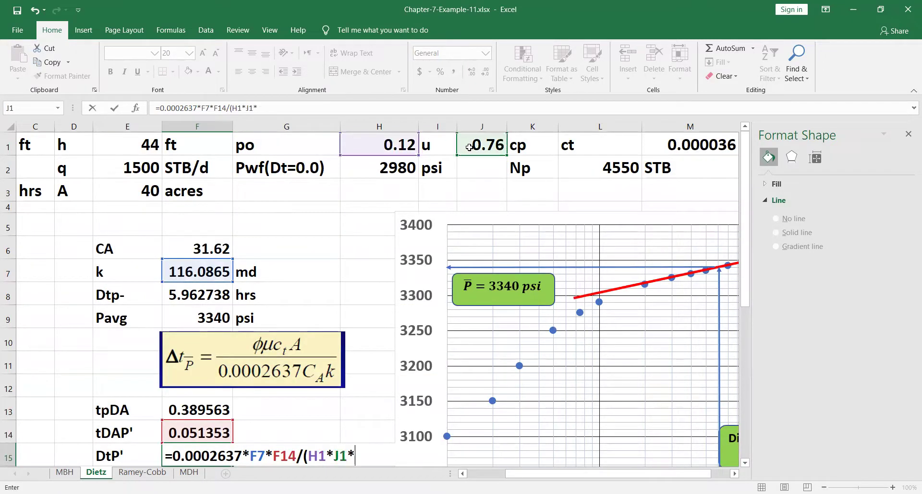
pyautogui.click(661, 144)
pyautogui.write('*')
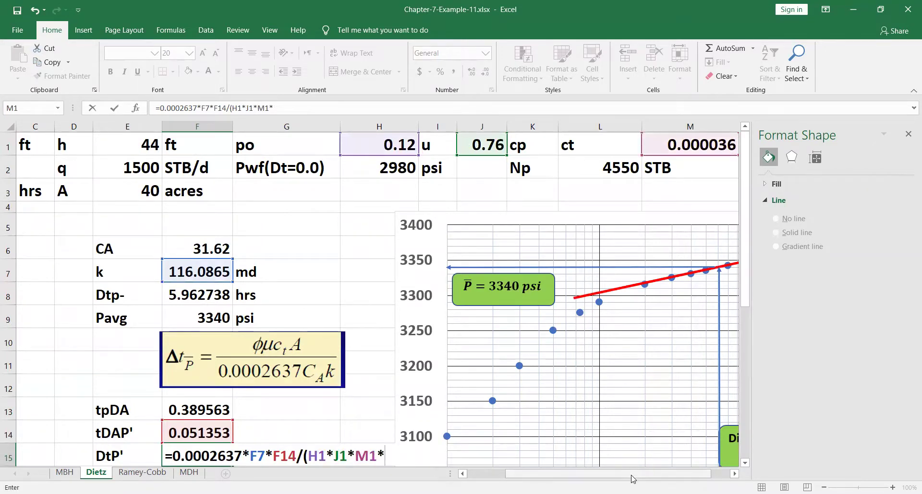
pyautogui.moveTo(632, 479); pyautogui.dragTo(595, 478)
pyautogui.click(122, 145)
pyautogui.write('^2)')
pyautogui.press('Return')
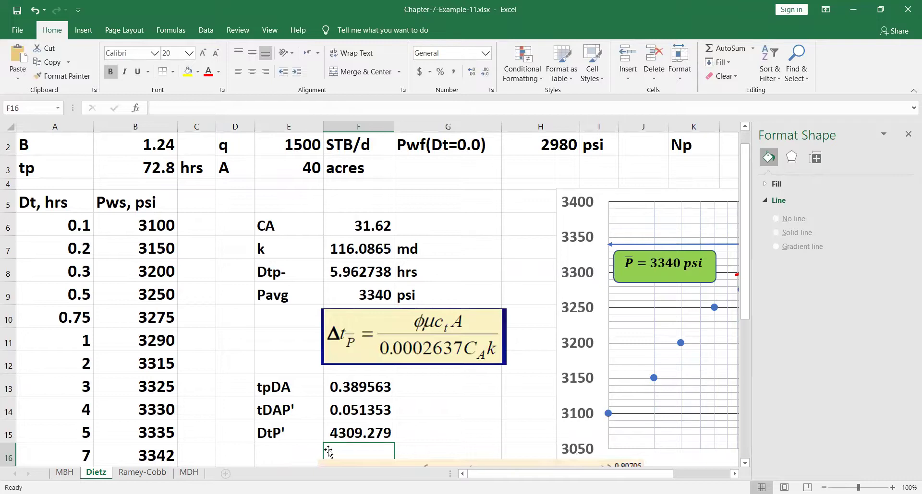
# Check the parentheses around the exponential term in the tDAP' formula in F14, and delete the whole formula.
pyautogui.scroll(-3, 327, 453)
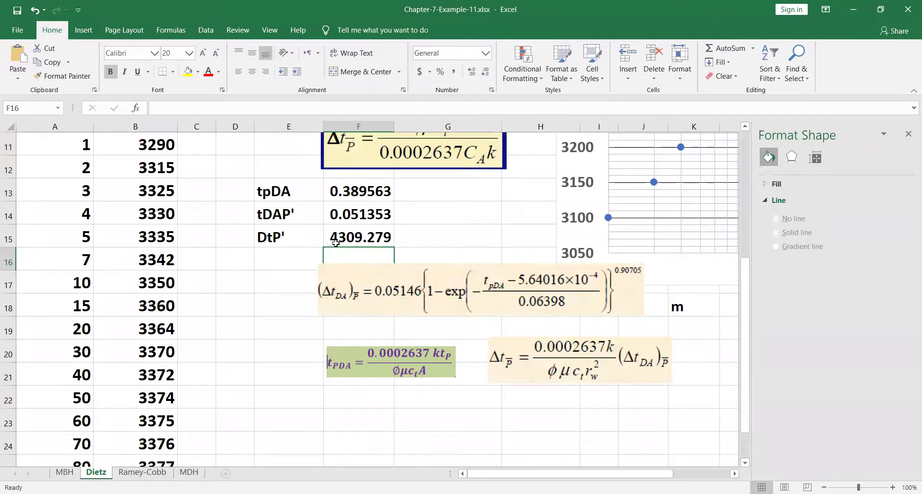
pyautogui.click(354, 214)
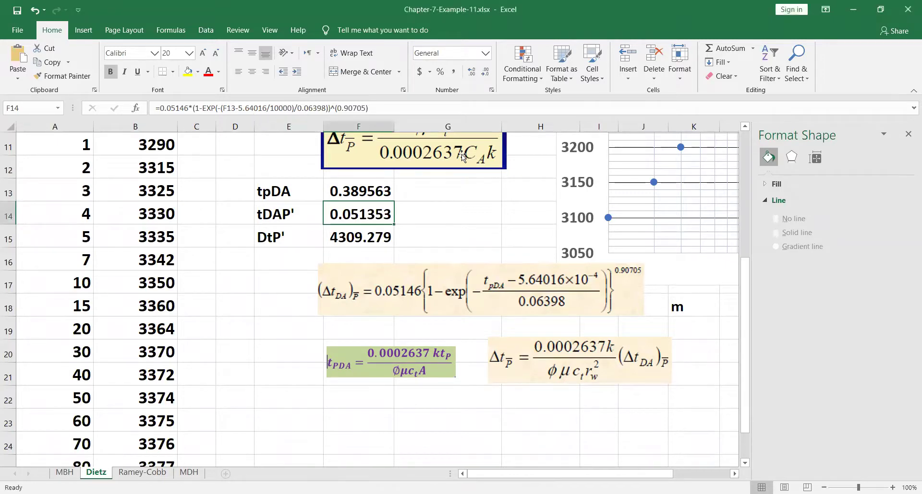
pyautogui.click(296, 108)
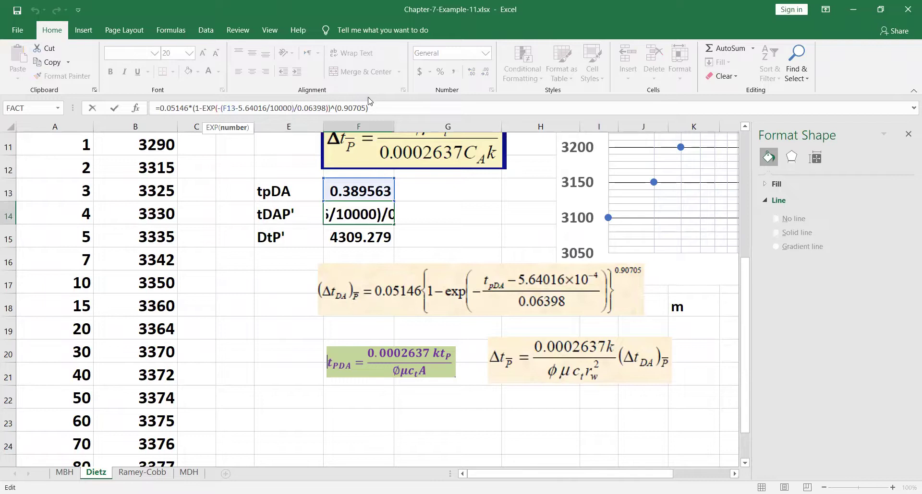
pyautogui.click(329, 109)
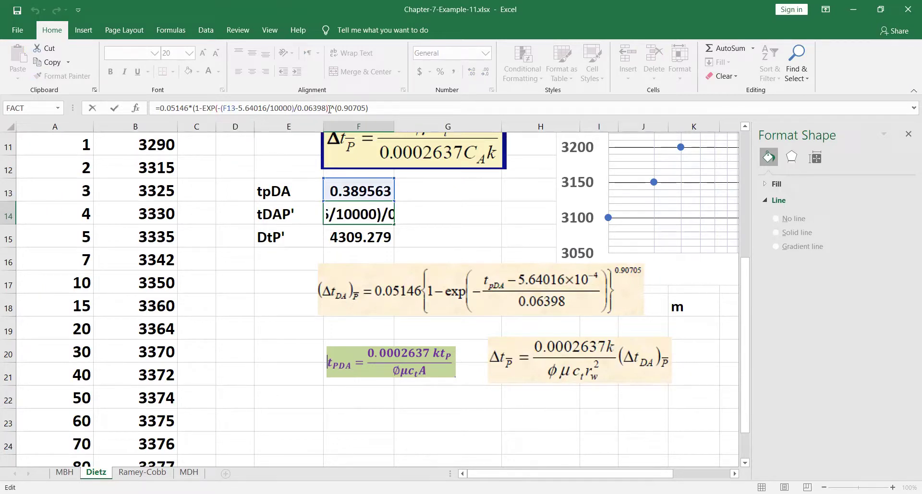
pyautogui.write(')')
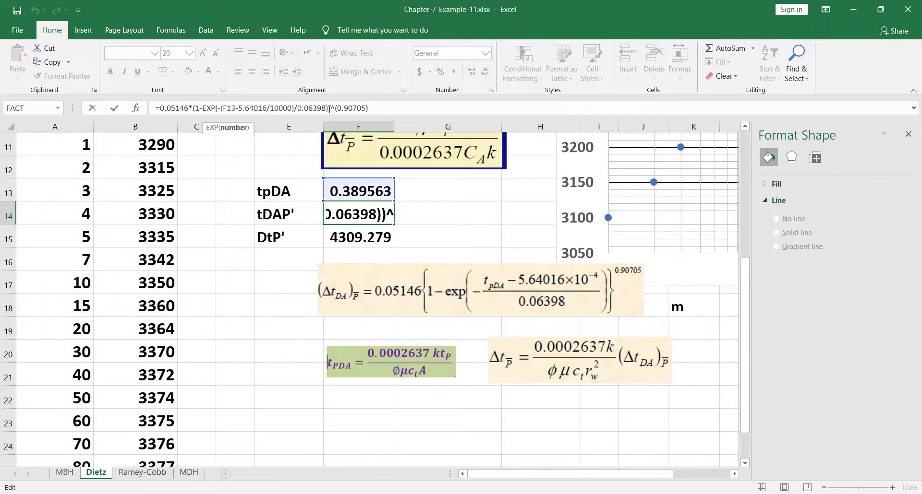
pyautogui.click(329, 109)
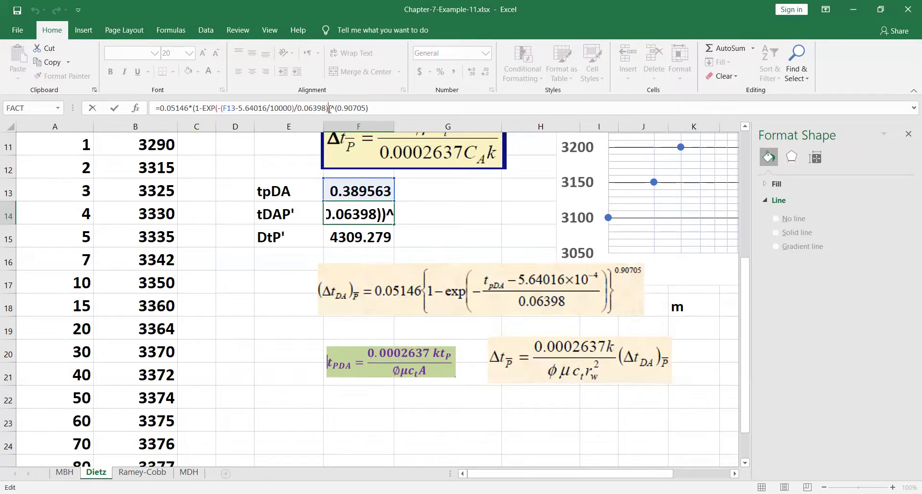
pyautogui.click(329, 109)
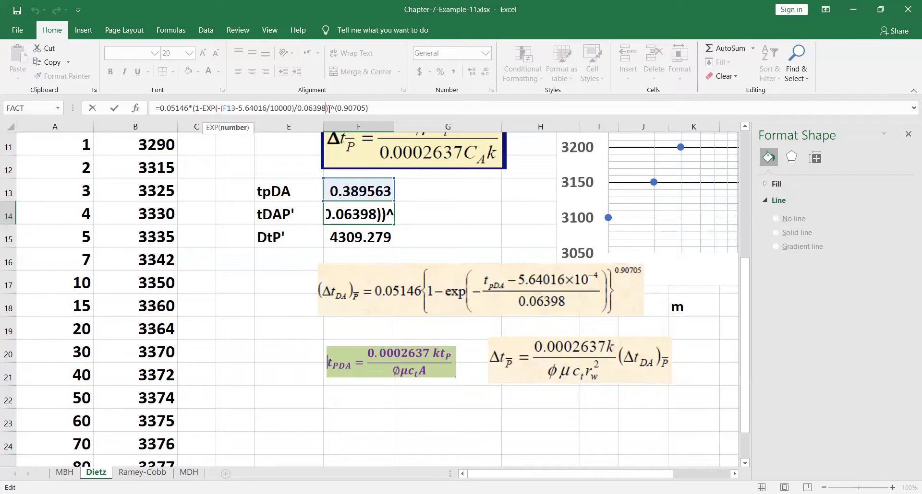
pyautogui.press('Right')
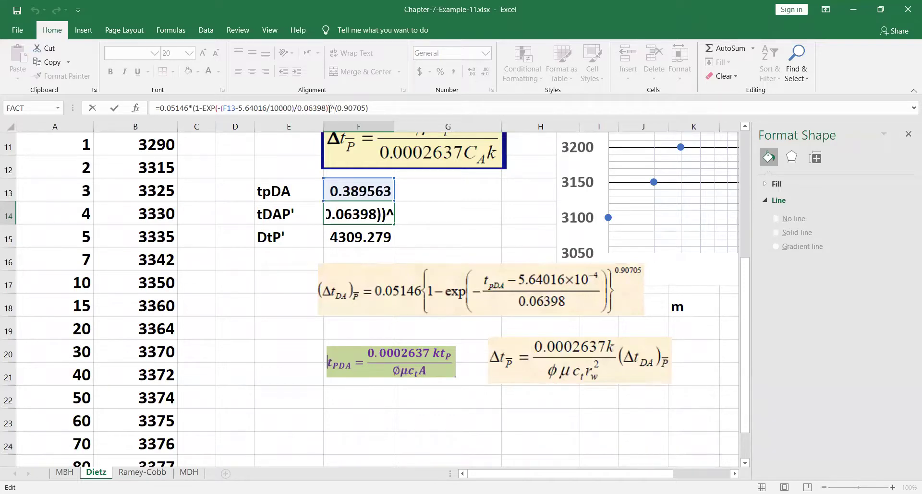
pyautogui.press('Right')
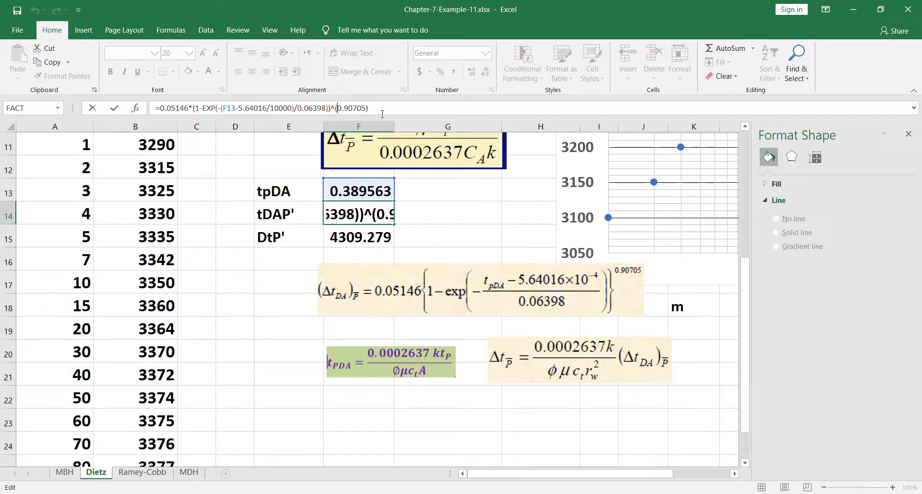
pyautogui.moveTo(366, 108); pyautogui.dragTo(158, 106)
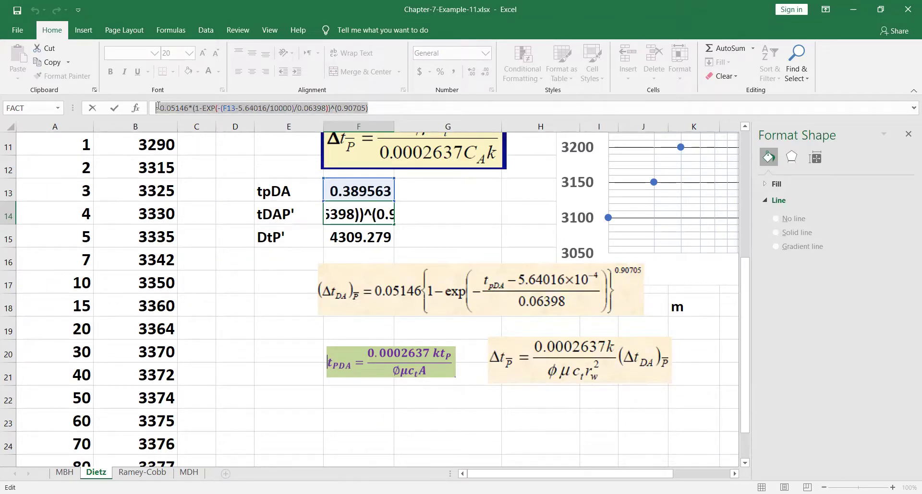
pyautogui.press('Delete')
# Enter the exponent argument =-(F13-5.64016/10000)/0.06398 in E23 and recheck the formula.
pyautogui.click(281, 415)
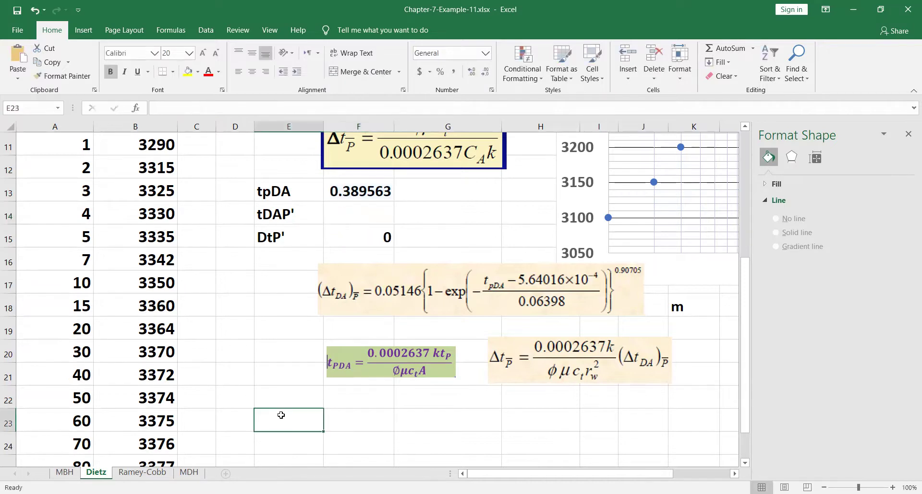
pyautogui.write('=')
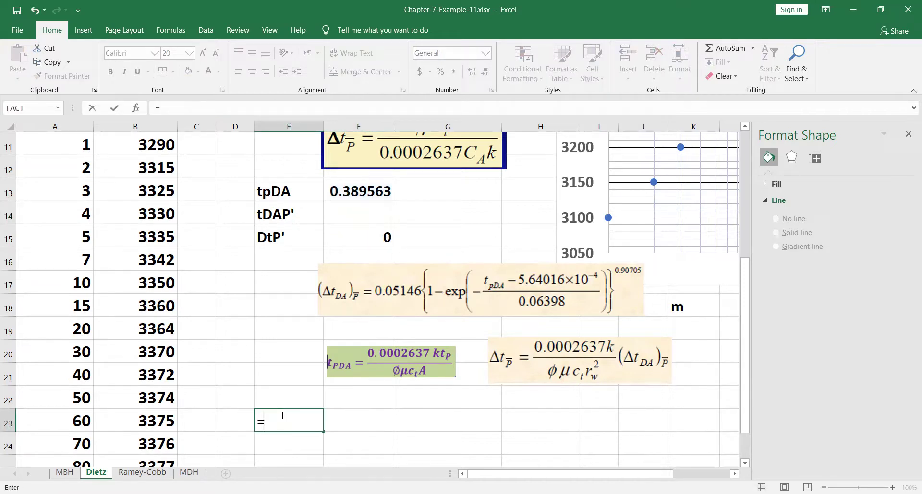
pyautogui.write('-(')
pyautogui.click(351, 191)
pyautogui.write('-5')
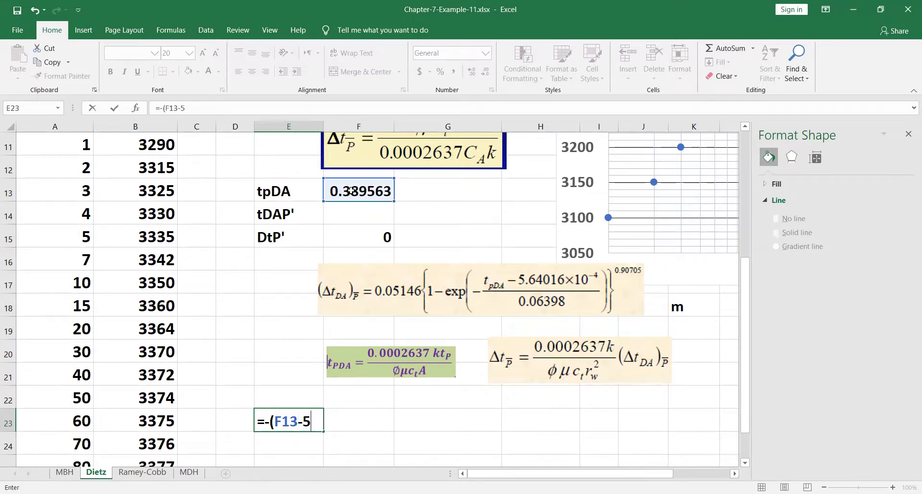
pyautogui.write('.64016/1')
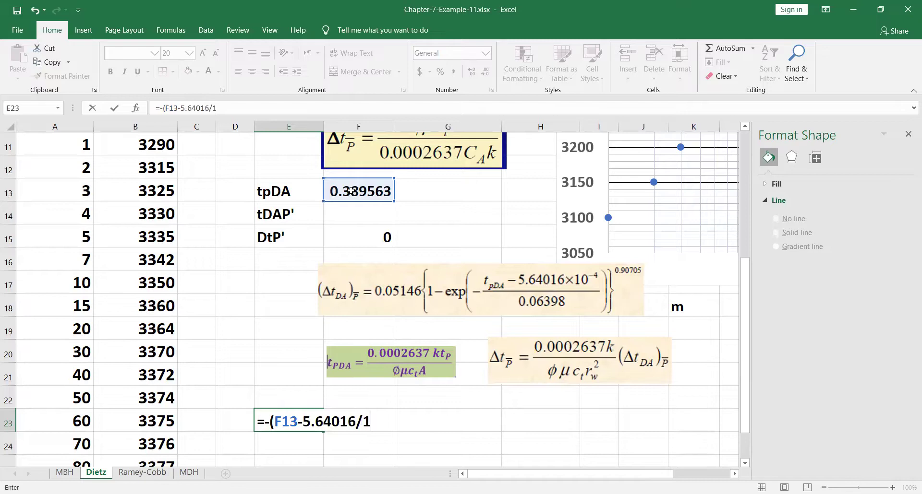
pyautogui.write('0000)')
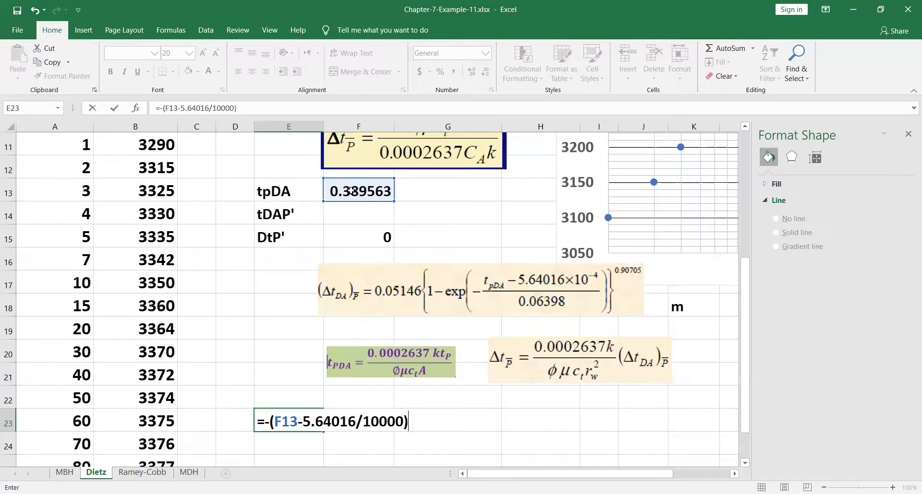
pyautogui.write('/0.06398')
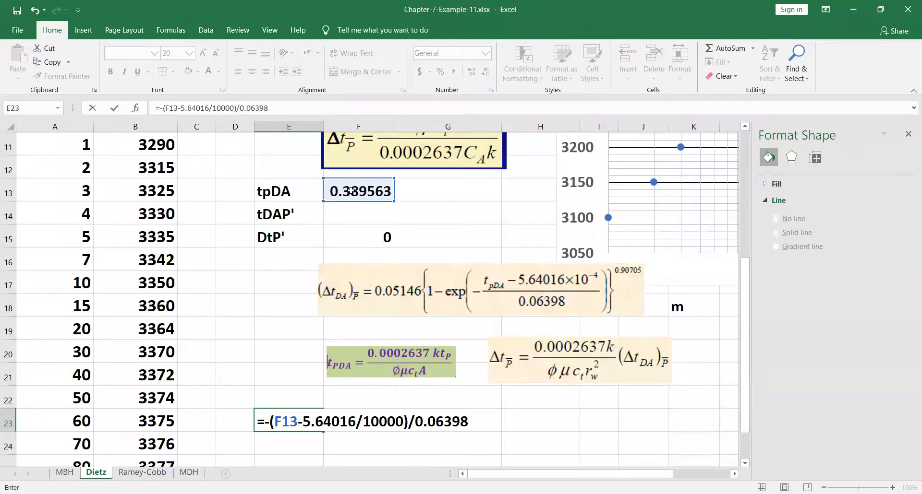
pyautogui.press('Return')
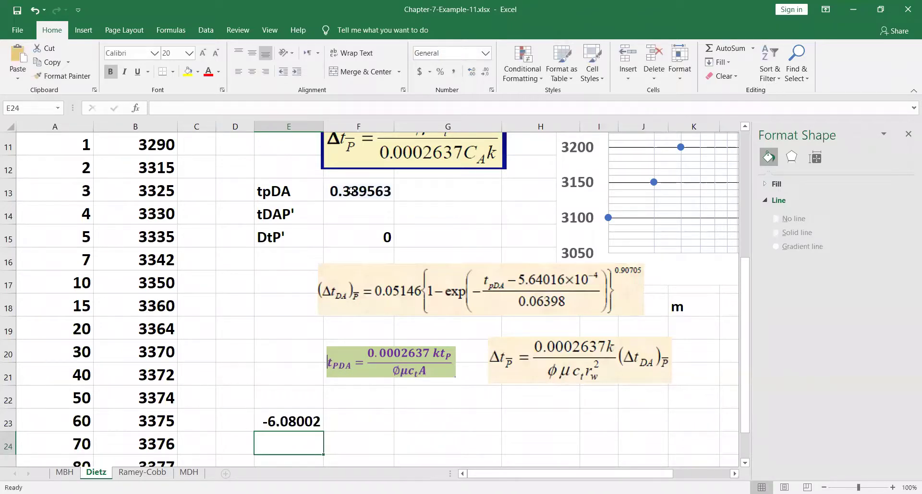
pyautogui.click(301, 425)
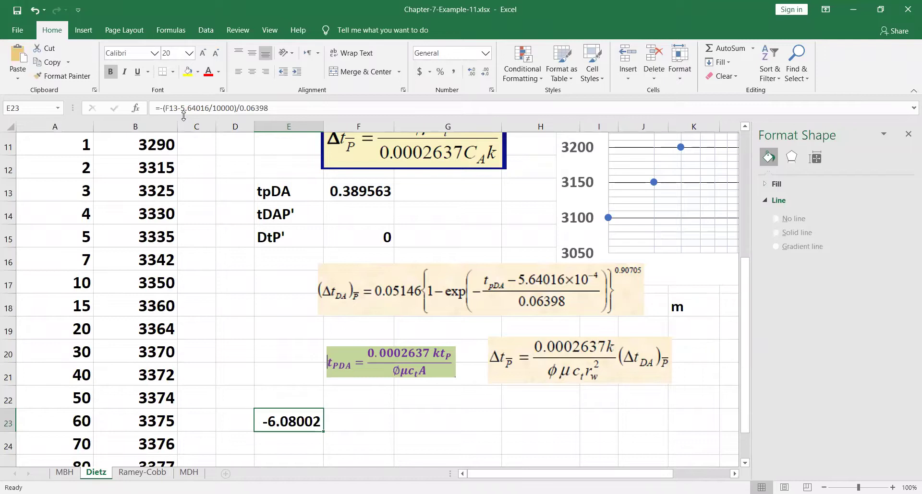
pyautogui.click(281, 113)
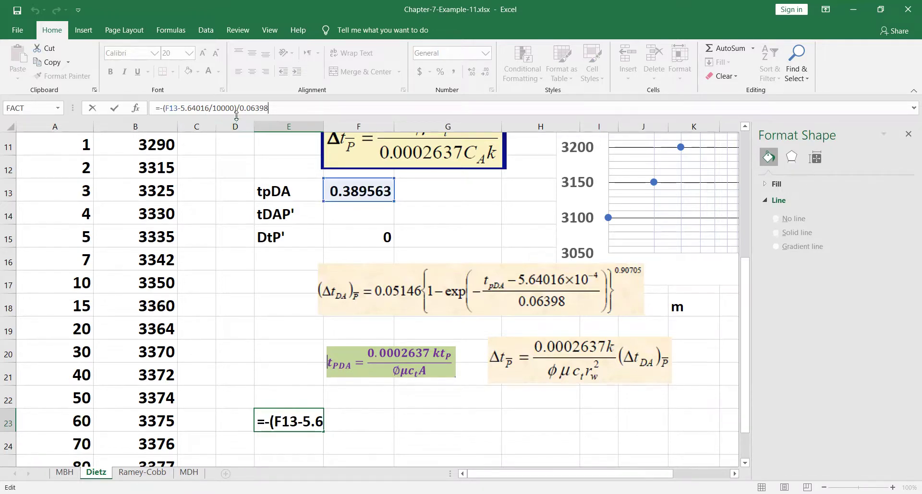
pyautogui.press('Tab')
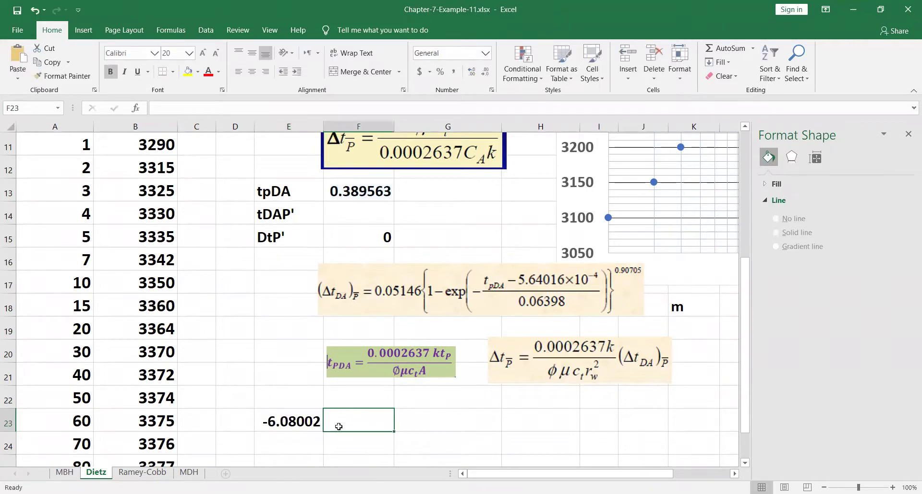
# Calculate the exponential of E23 in E24 and subtract it from one in E25 with =1-E24.
pyautogui.click(306, 434)
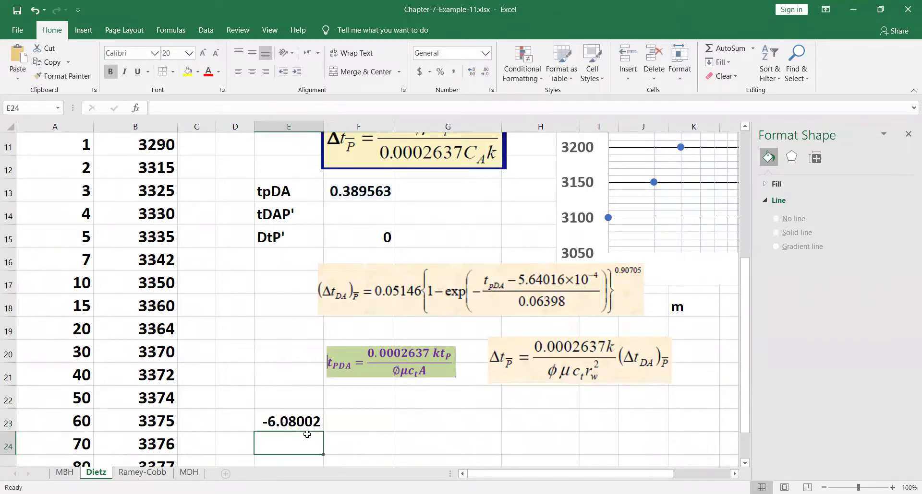
pyautogui.write('=')
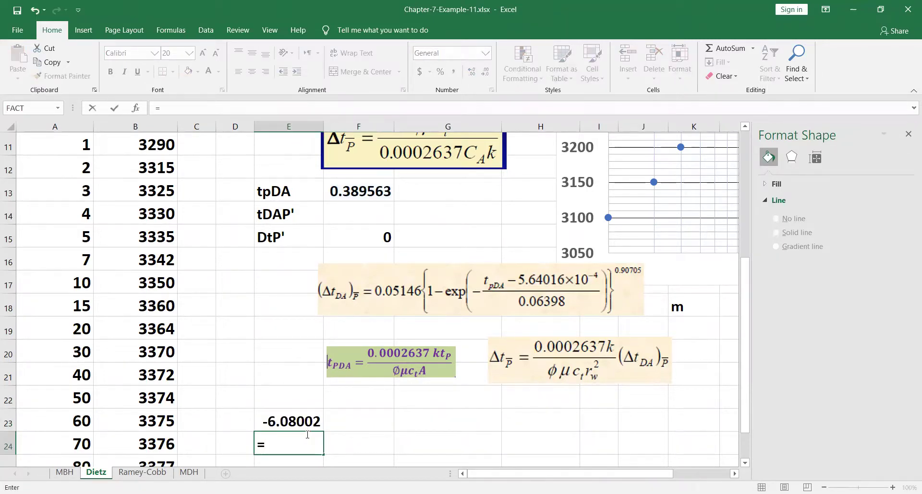
pyautogui.write('exp(')
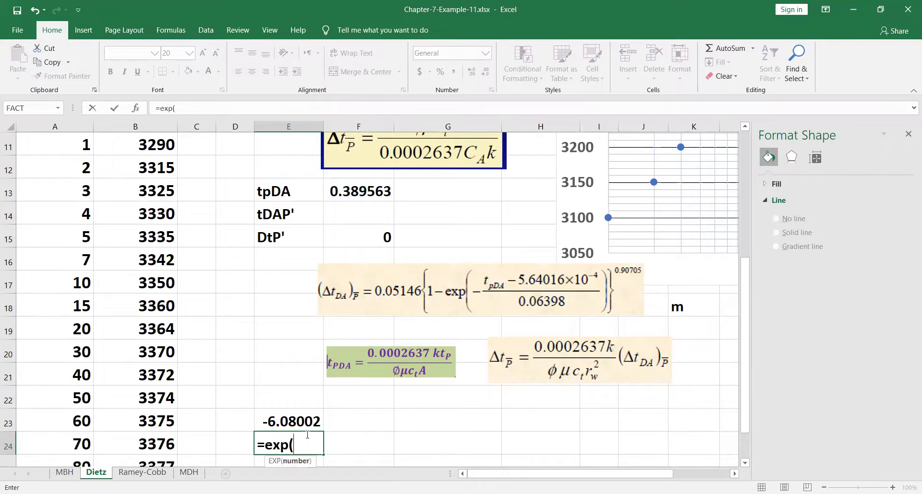
pyautogui.click(288, 423)
pyautogui.write(')')
pyautogui.press('Return')
pyautogui.write('=1-')
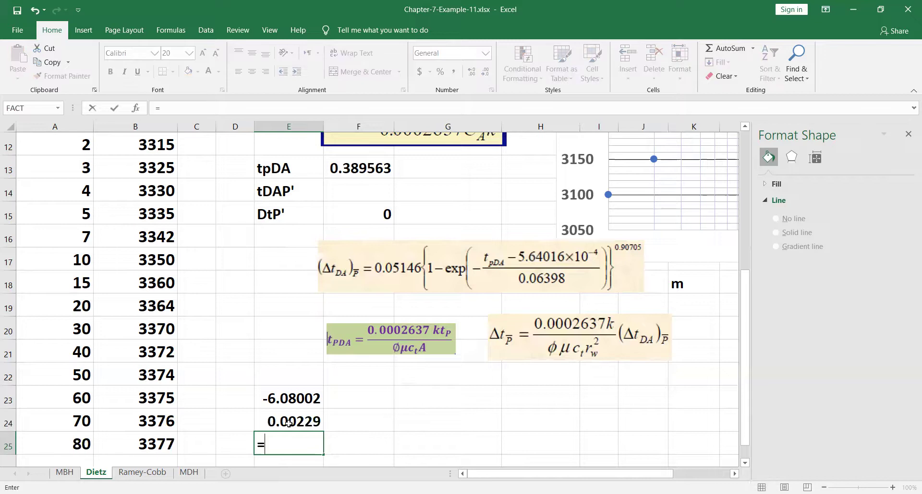
pyautogui.click(288, 423)
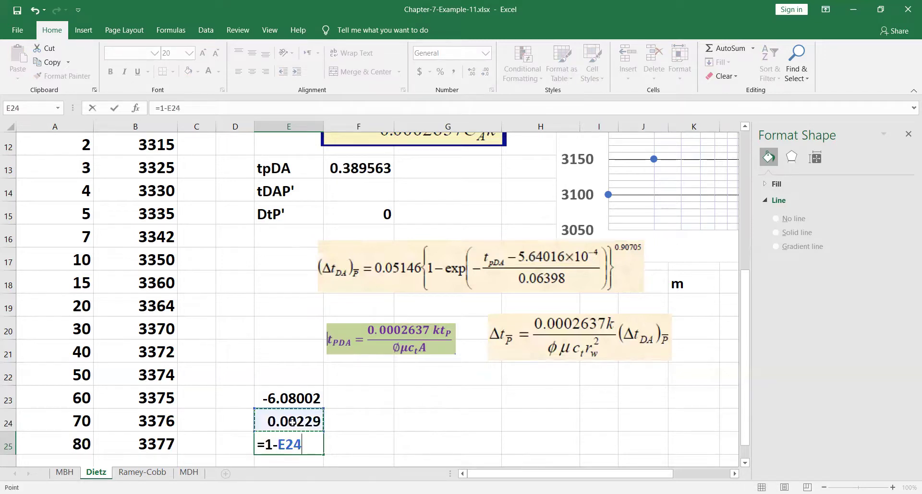
pyautogui.press('Return')
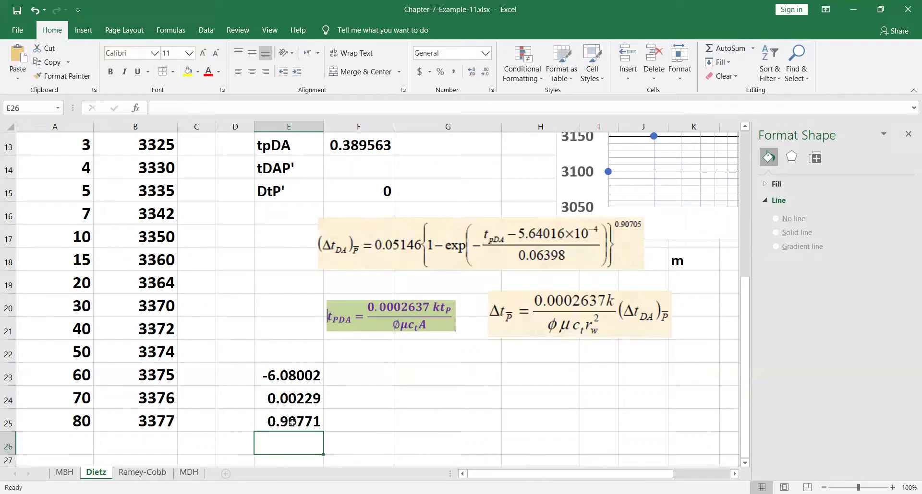
# Raise E25 to the power 0.90705 in E26 and multiply that result by 0.05146 in E27.
pyautogui.write('=')
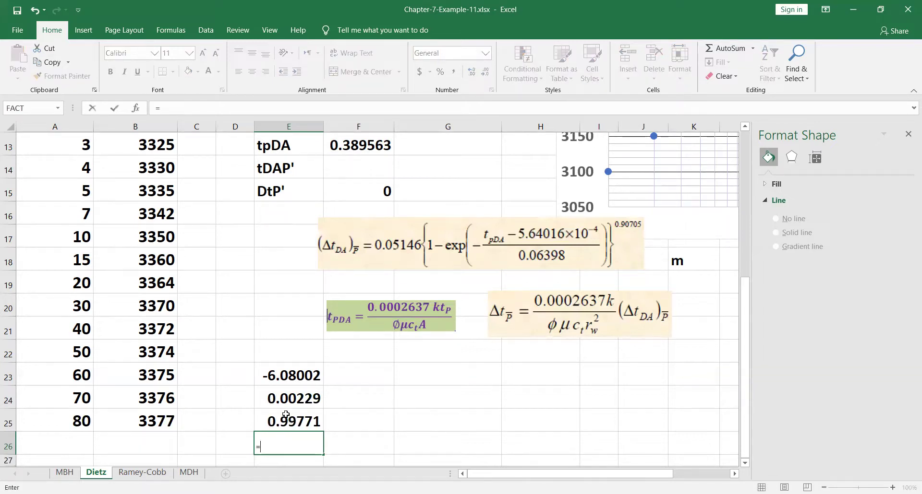
pyautogui.click(285, 418)
pyautogui.write('^')
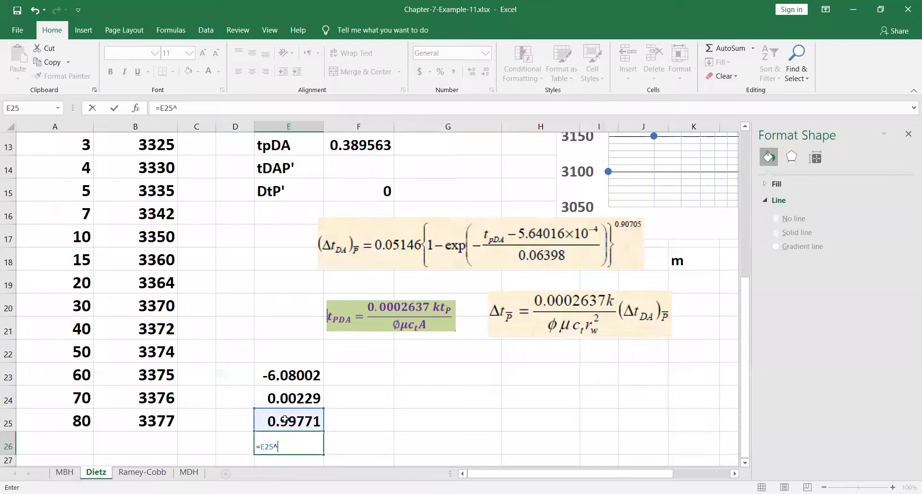
pyautogui.write('(0.90705)')
pyautogui.press('Return')
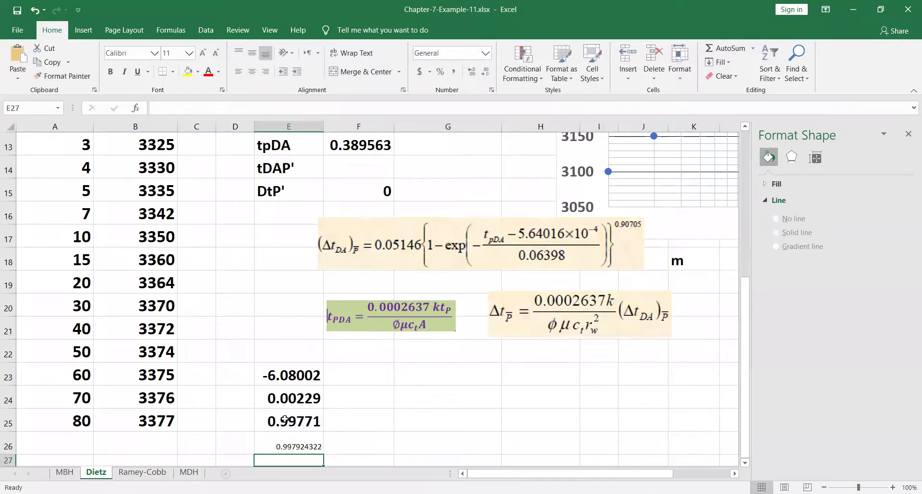
pyautogui.write('=')
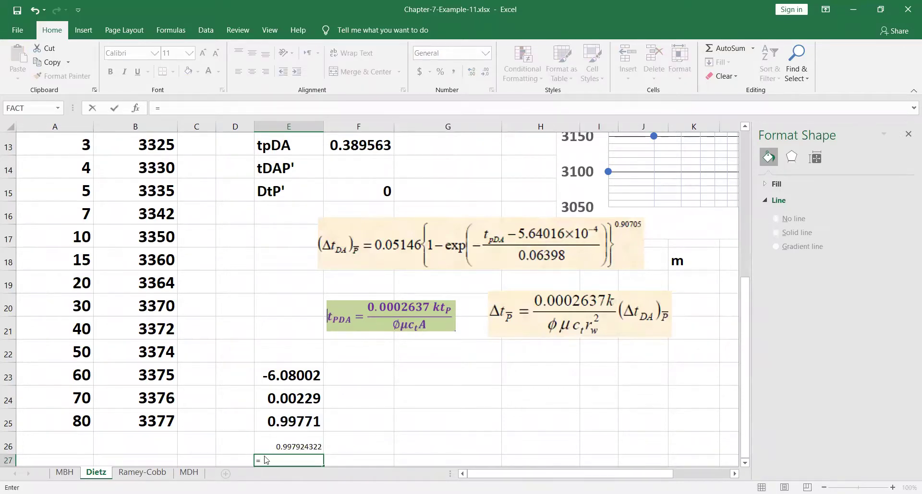
pyautogui.click(290, 447)
pyautogui.write('*0')
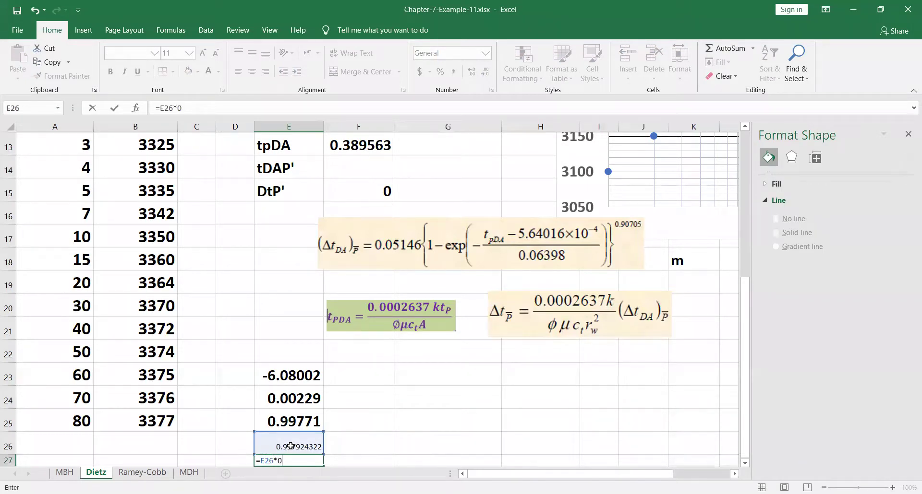
pyautogui.write('.05146')
pyautogui.press('Return')
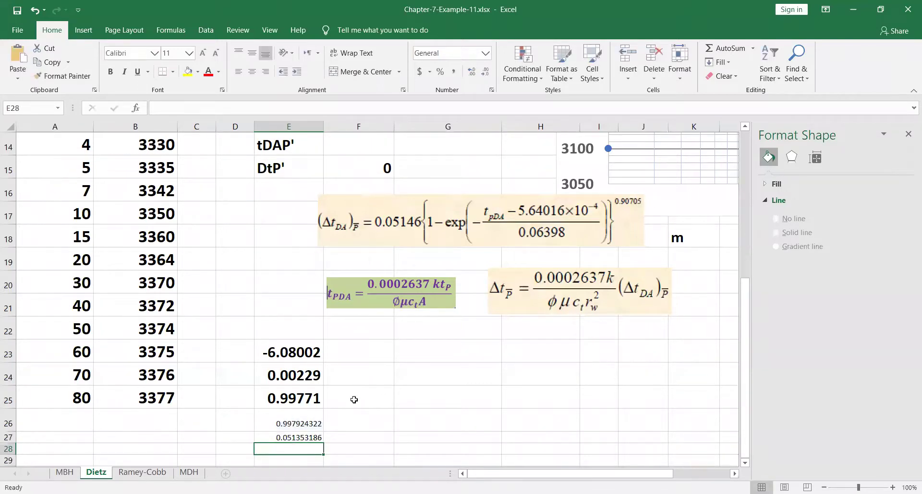
# Link the tDAP' value in F14 to the result calculated in E27.
pyautogui.scroll(2, 307, 338)
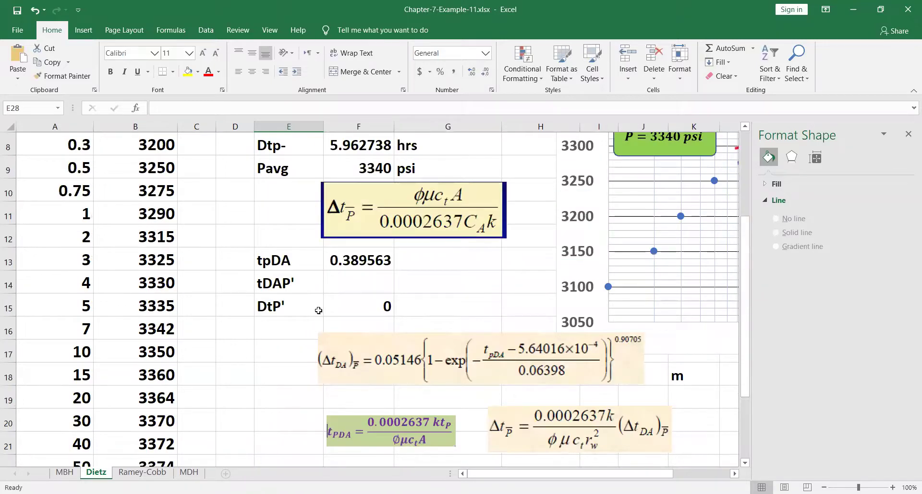
pyautogui.click(329, 283)
pyautogui.write('=')
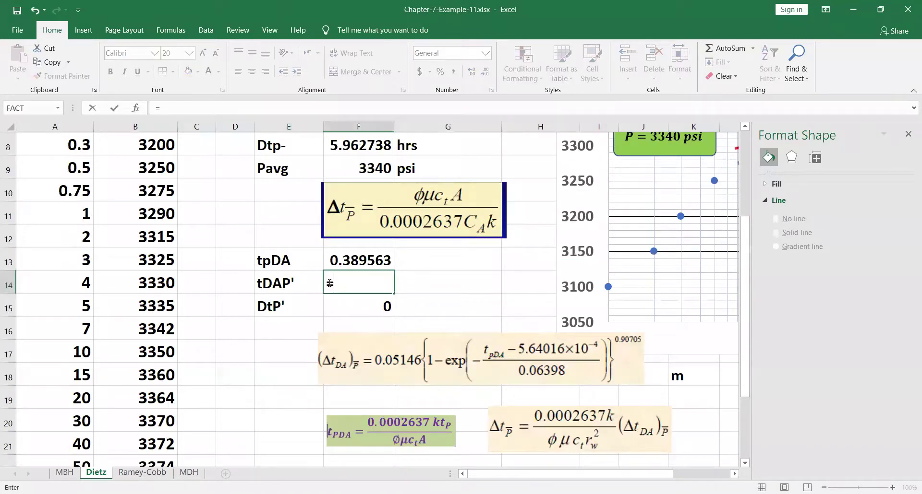
pyautogui.scroll(-3, 330, 300)
pyautogui.click(300, 367)
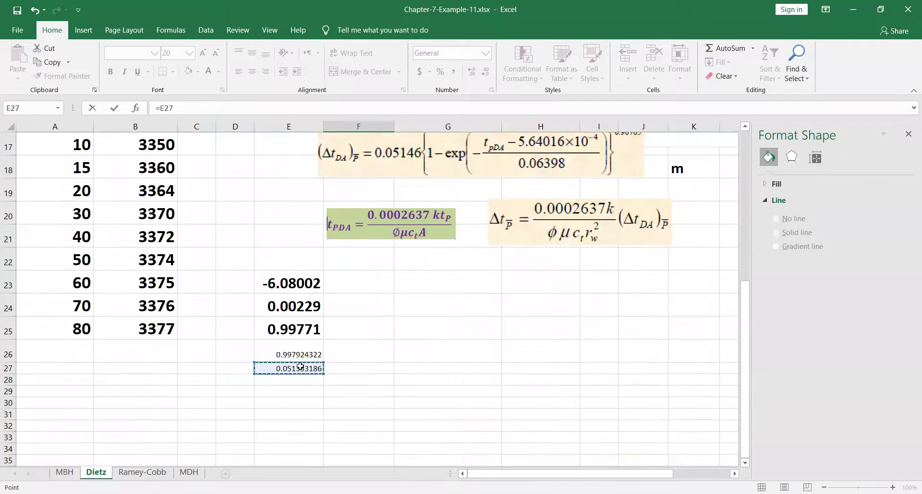
pyautogui.press('Return')
pyautogui.scroll(3, 370, 305)
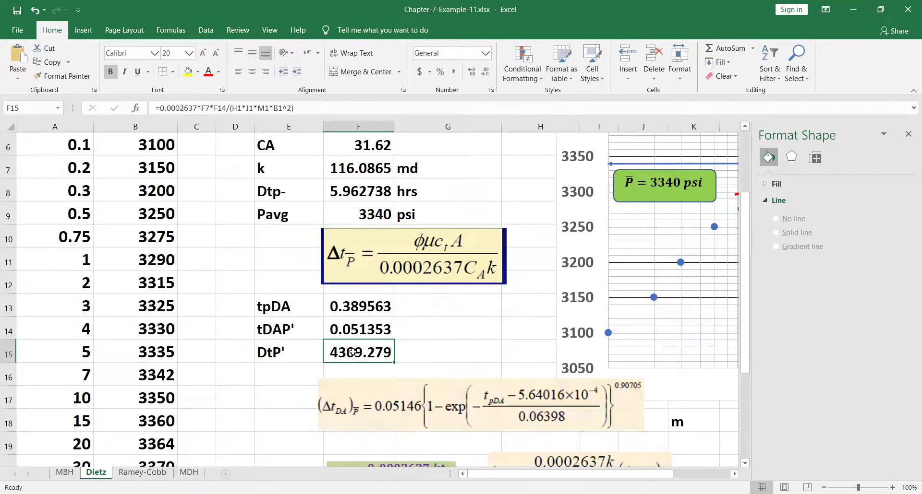
# Try replacing B1^2 with the area in square feet, E3*43560, in the denominator of the DtP' formula in F15.
pyautogui.scroll(-2, 496, 349)
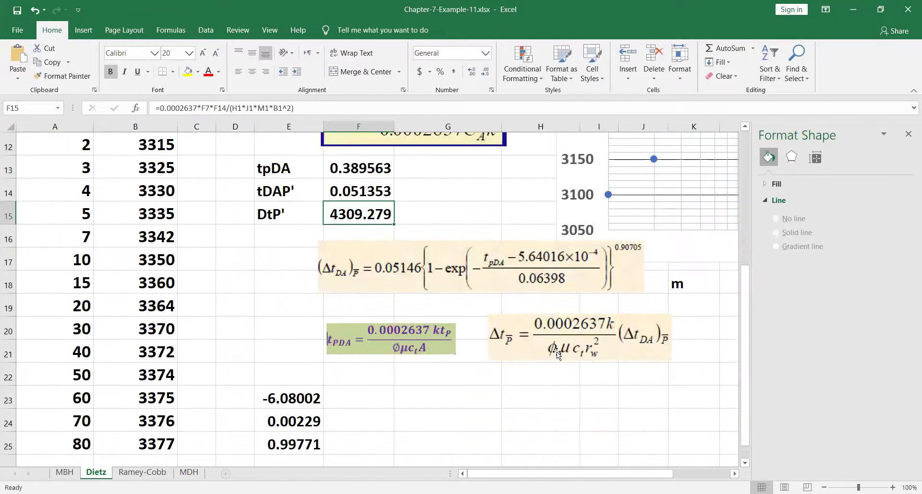
pyautogui.scroll(1, 557, 353)
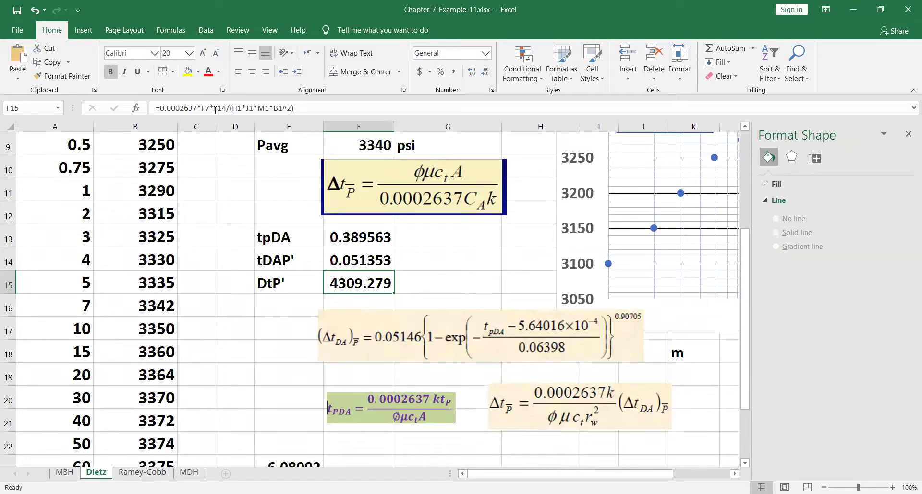
pyautogui.click(324, 102)
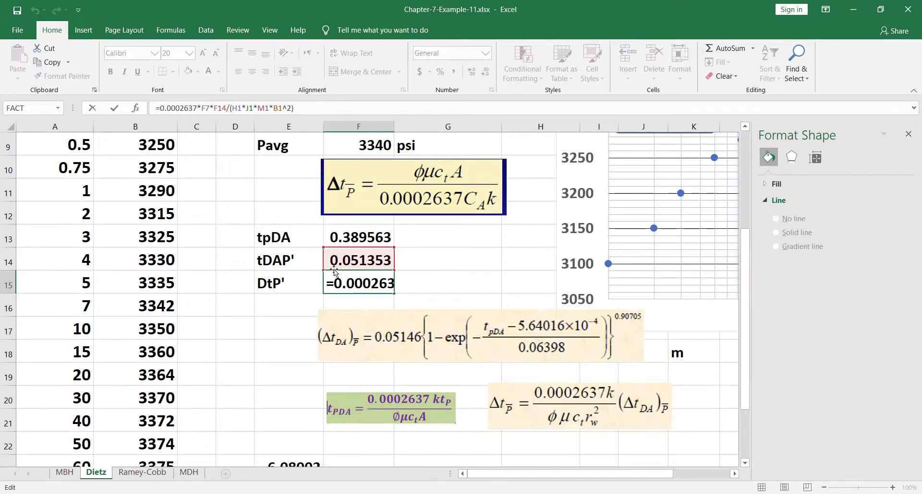
pyautogui.click(282, 109)
pyautogui.press('BackSpace')
pyautogui.press('BackSpace')
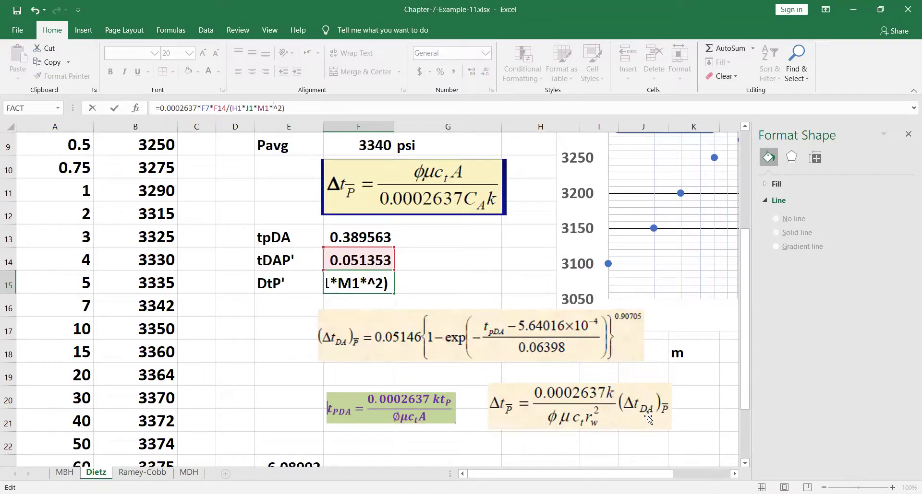
pyautogui.scroll(3, 399, 335)
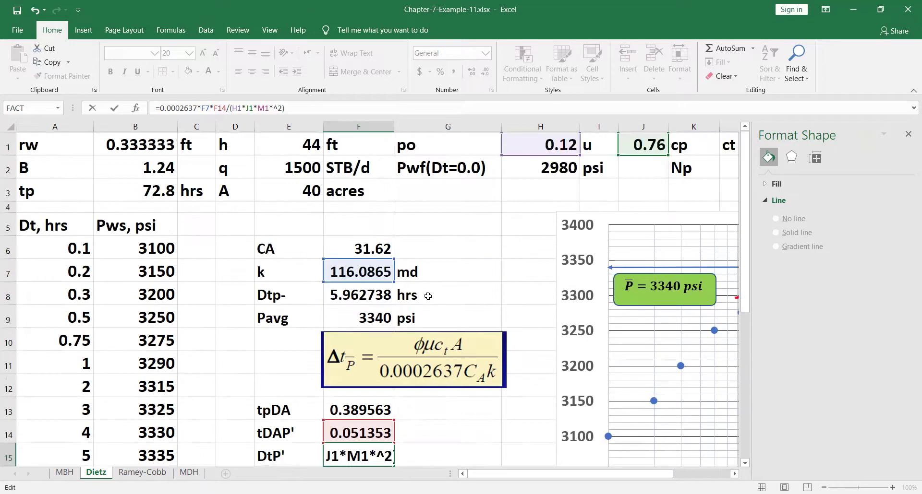
pyautogui.click(278, 196)
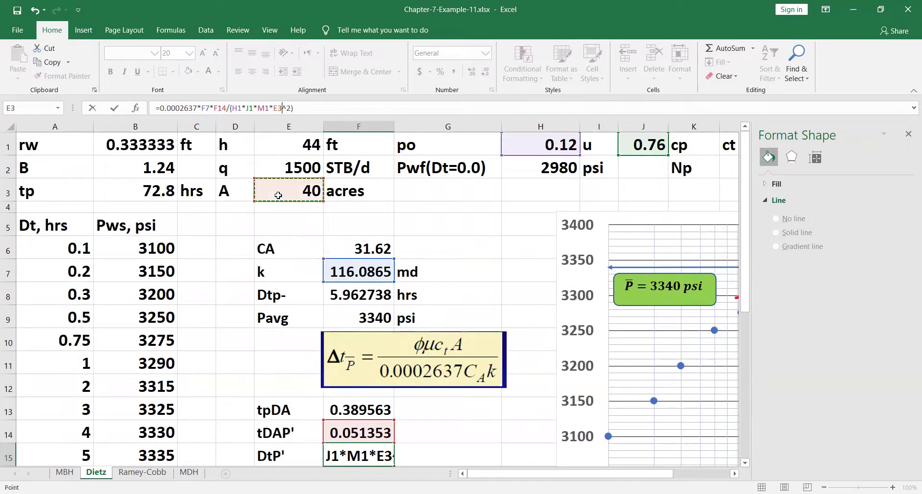
pyautogui.write('*43560')
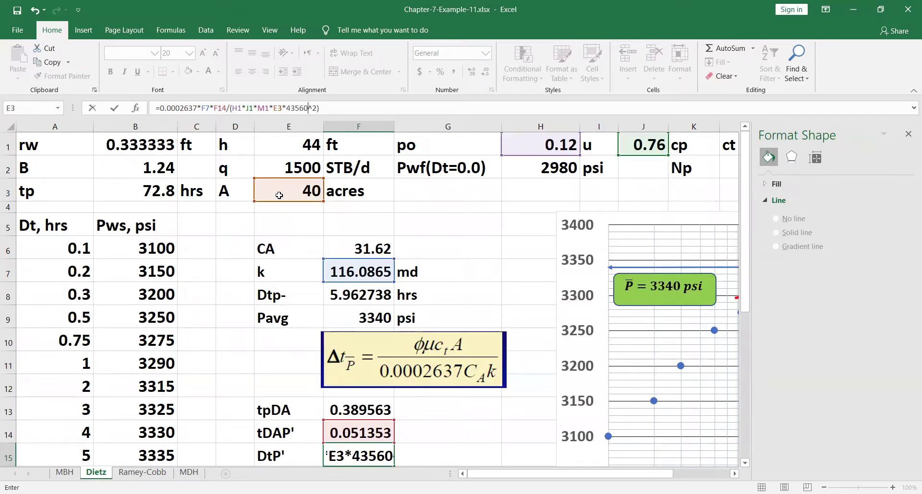
pyautogui.click(316, 108)
pyautogui.press('BackSpace')
pyautogui.press('BackSpace')
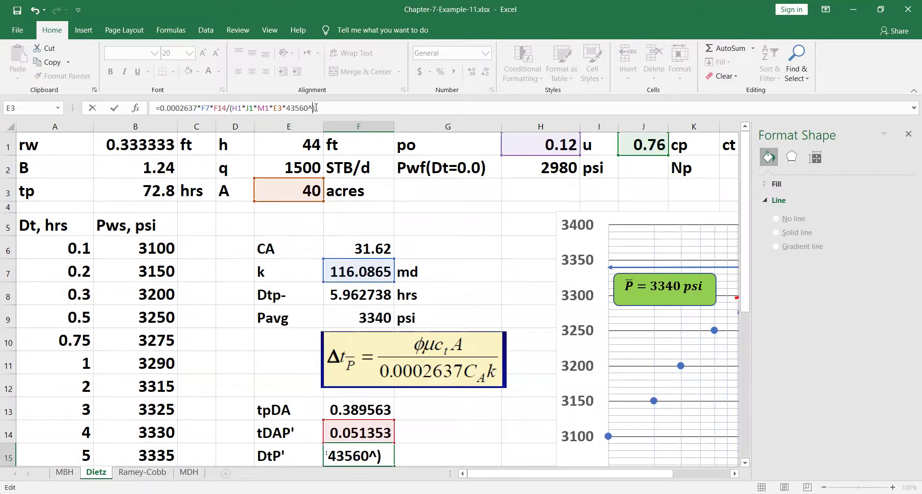
pyautogui.press('Return')
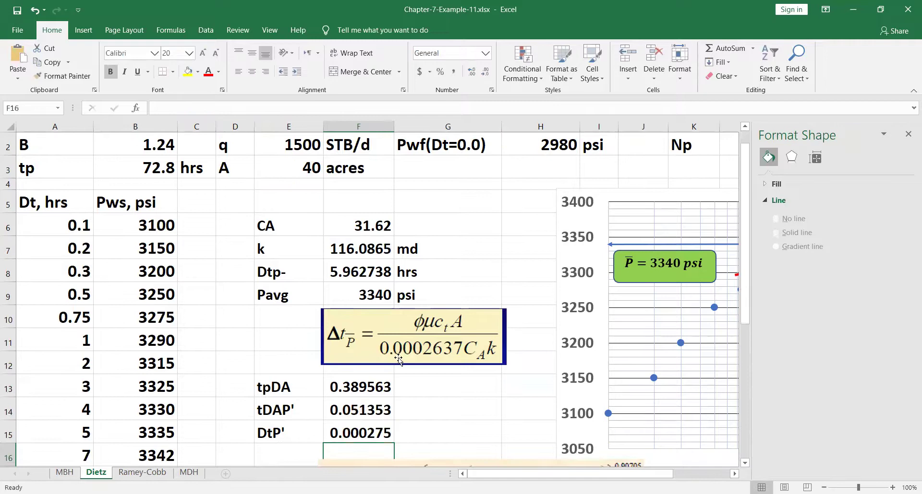
# Restore the squared wellbore radius B1^2 in place of E3*43560 in the DtP' formula in F15.
pyautogui.scroll(-1, 419, 440)
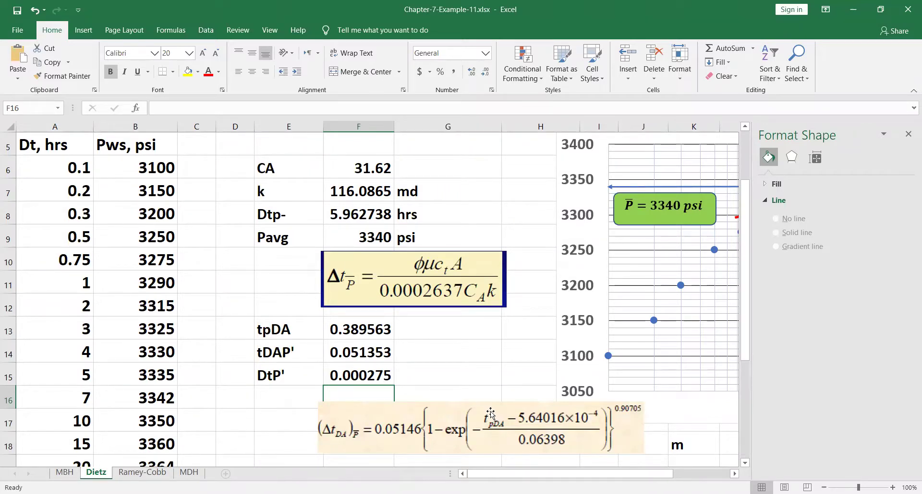
pyautogui.click(373, 376)
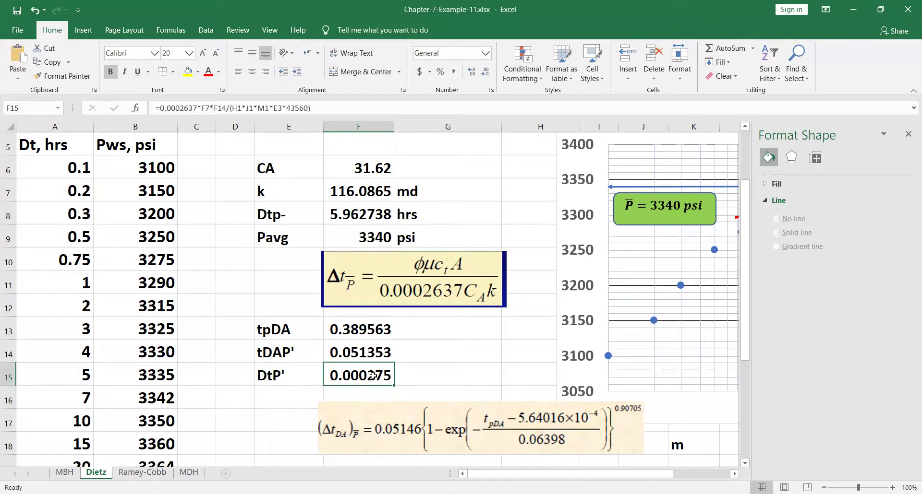
pyautogui.click(308, 108)
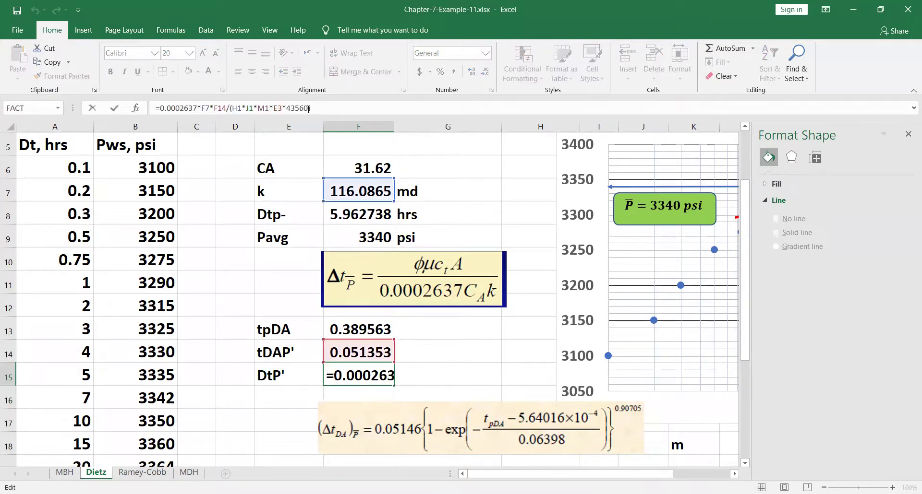
pyautogui.press('BackSpace')
pyautogui.press('BackSpace')
pyautogui.press('BackSpace')
pyautogui.press('BackSpace')
pyautogui.press('BackSpace')
pyautogui.press('BackSpace')
pyautogui.press('BackSpace')
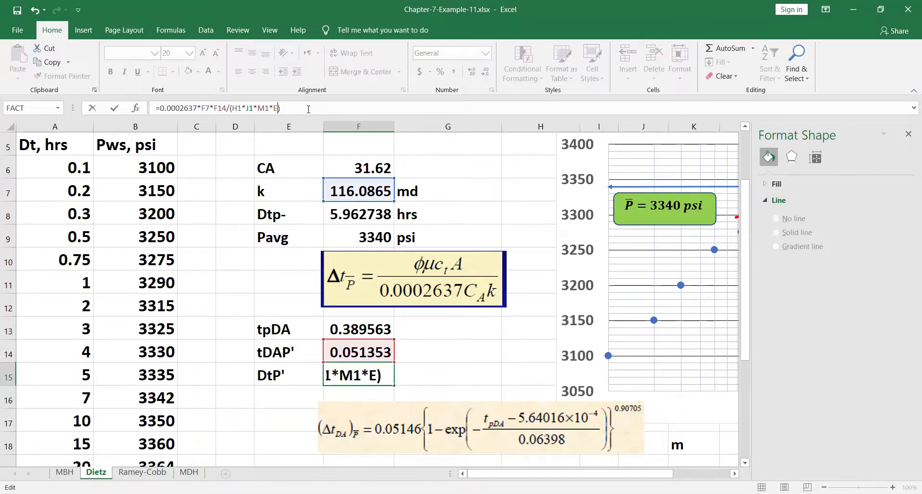
pyautogui.press('BackSpace')
pyautogui.scroll(2, 177, 144)
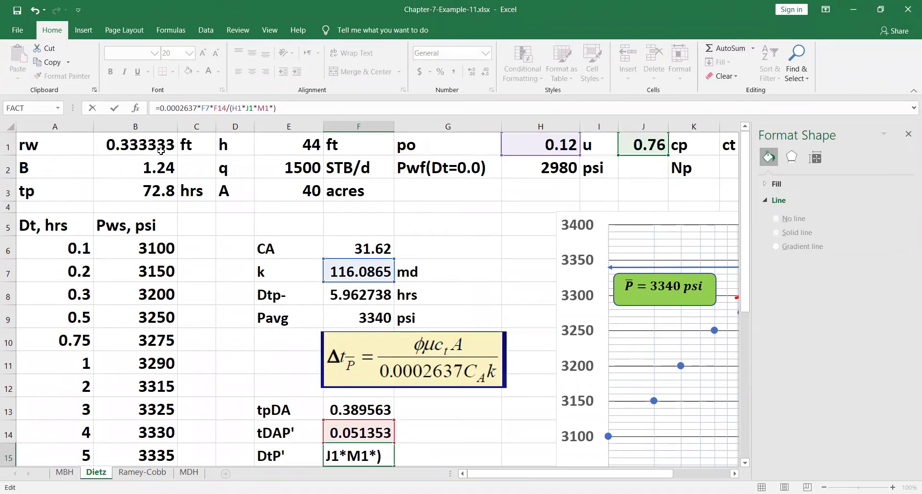
pyautogui.click(159, 137)
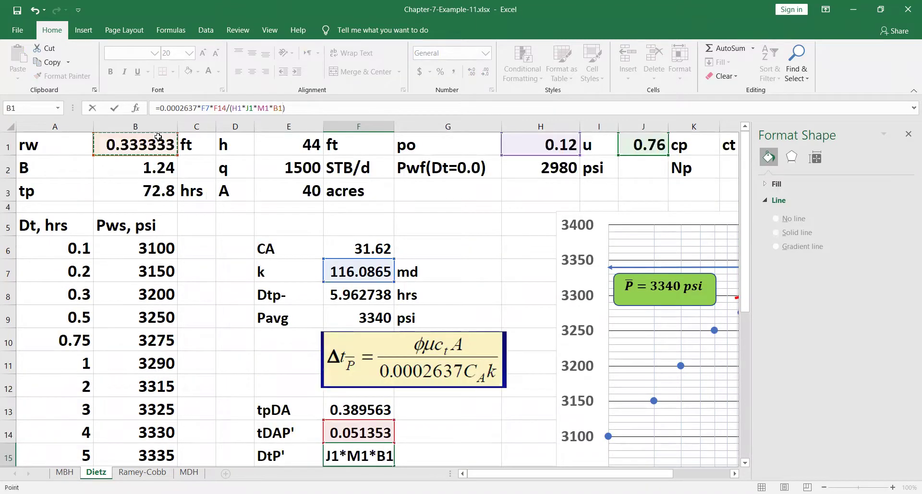
pyautogui.write('^2')
pyautogui.press('Return')
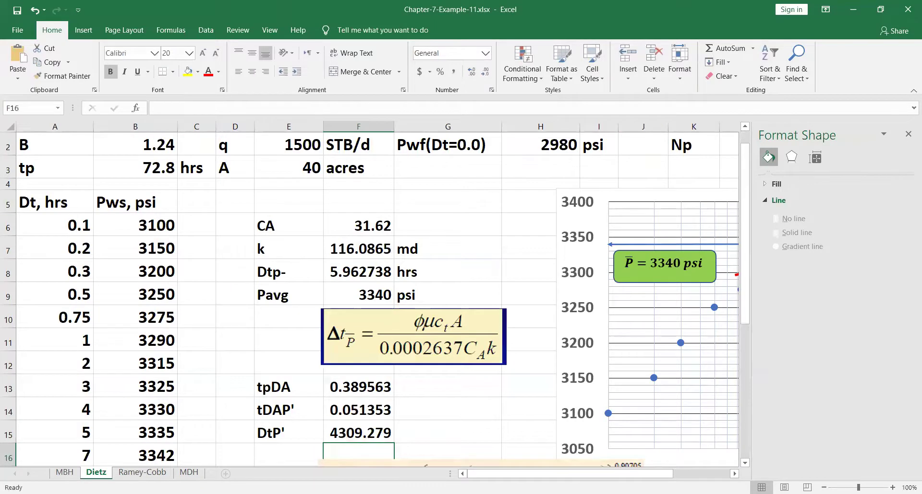
# Set the maximum bound of the chart's horizontal time axis to 10000.
pyautogui.scroll(-1, 463, 432)
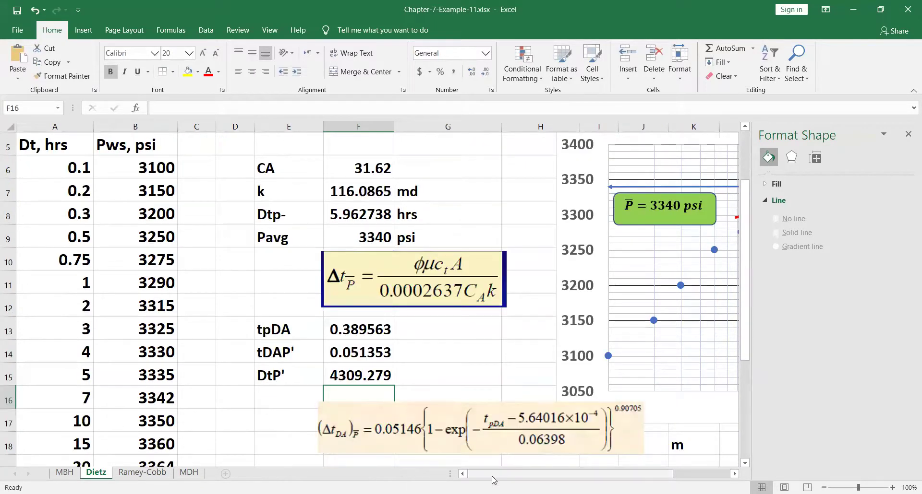
pyautogui.hscroll(3, 432, 288)
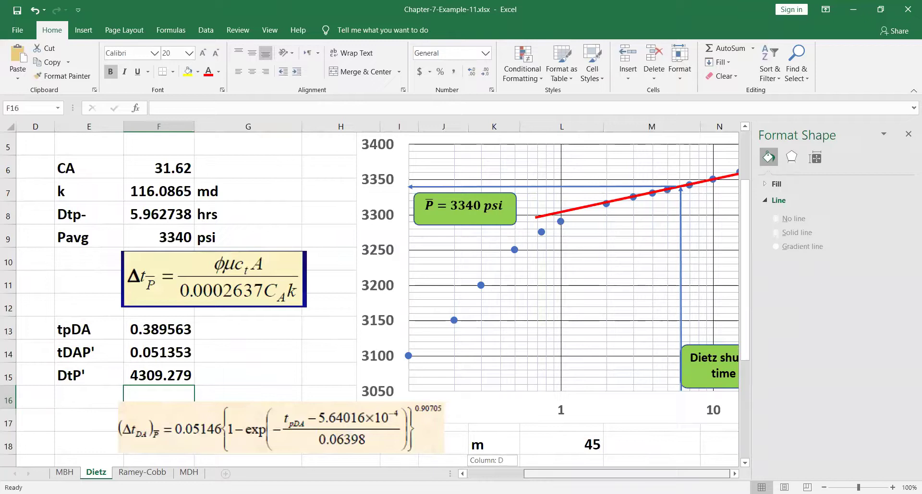
pyautogui.hscroll(4, 438, 443)
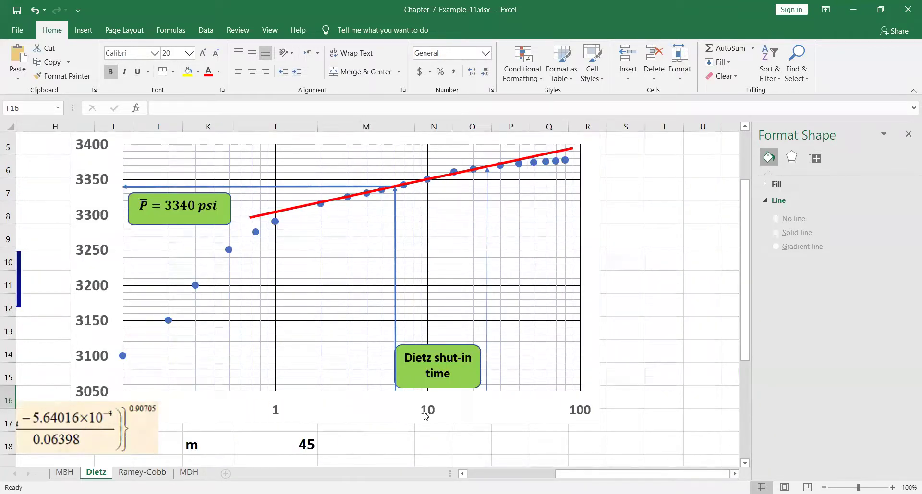
pyautogui.rightClick(425, 416)
pyautogui.click(456, 461)
pyautogui.click(834, 249)
pyautogui.write('0000.0')
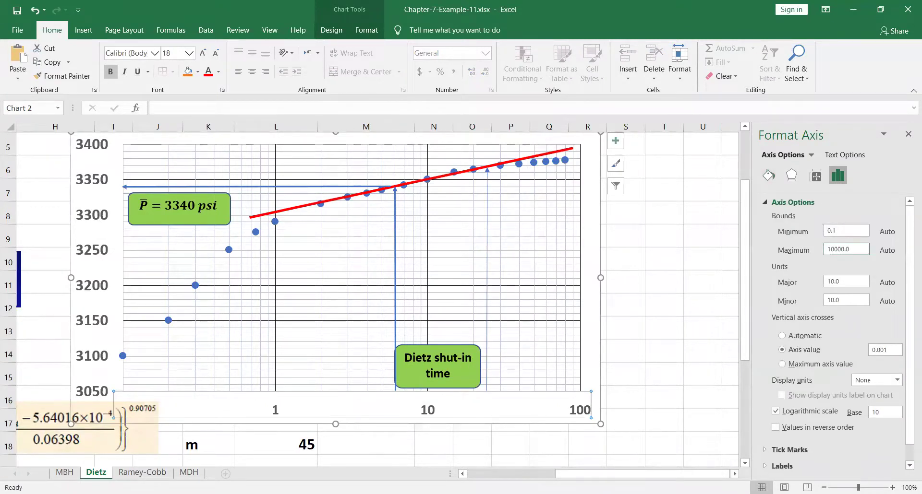
pyautogui.press('Return')
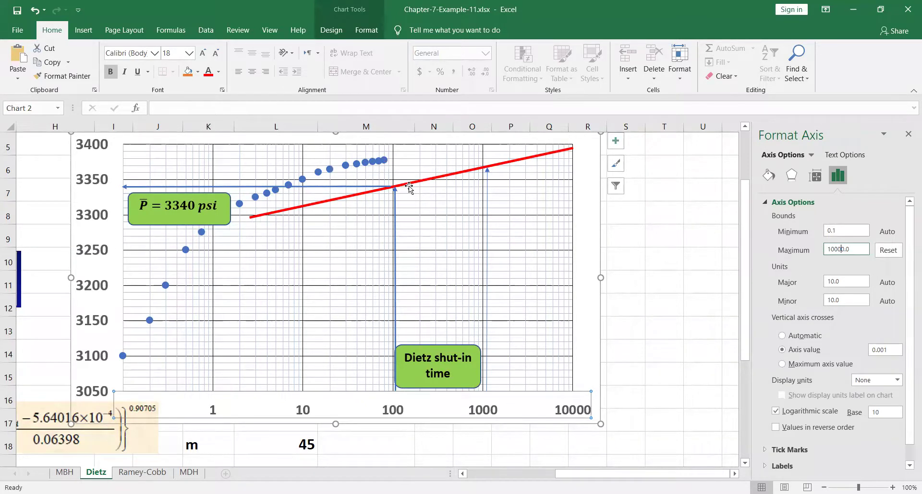
# Shift the red straight line toward the earlier data points and set the vertical axis maximum to 3600.
pyautogui.moveTo(408, 186); pyautogui.dragTo(352, 185)
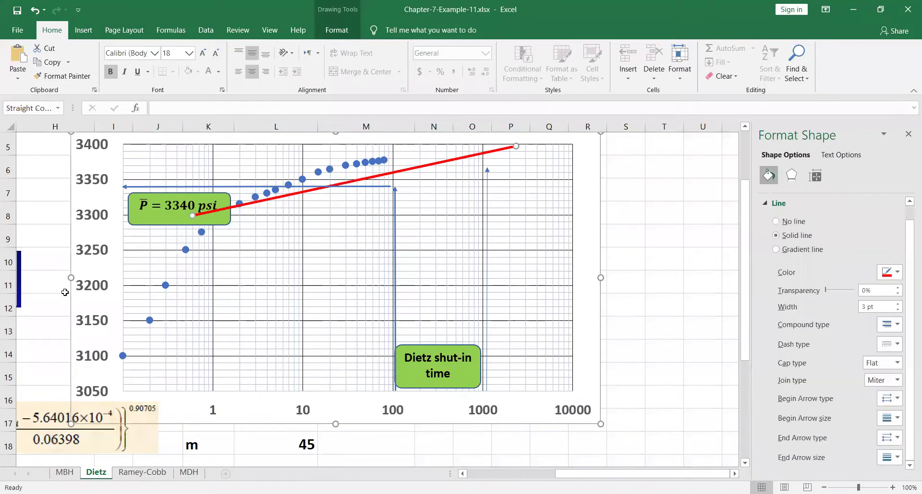
pyautogui.rightClick(86, 294)
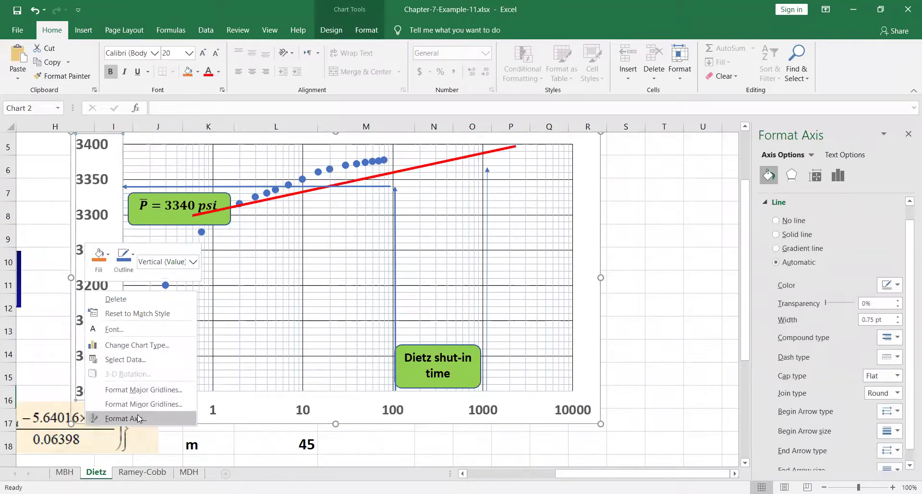
pyautogui.click(140, 419)
pyautogui.click(836, 249)
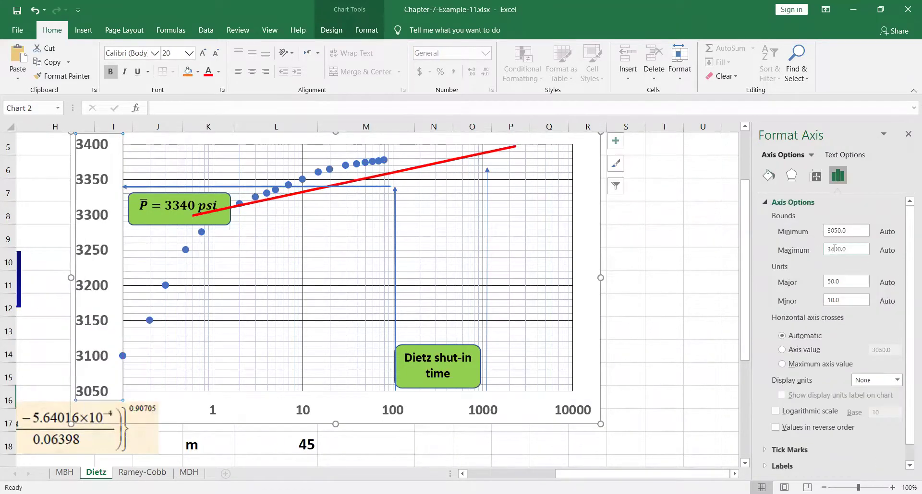
pyautogui.press('BackSpace')
pyautogui.write('6')
pyautogui.press('Return')
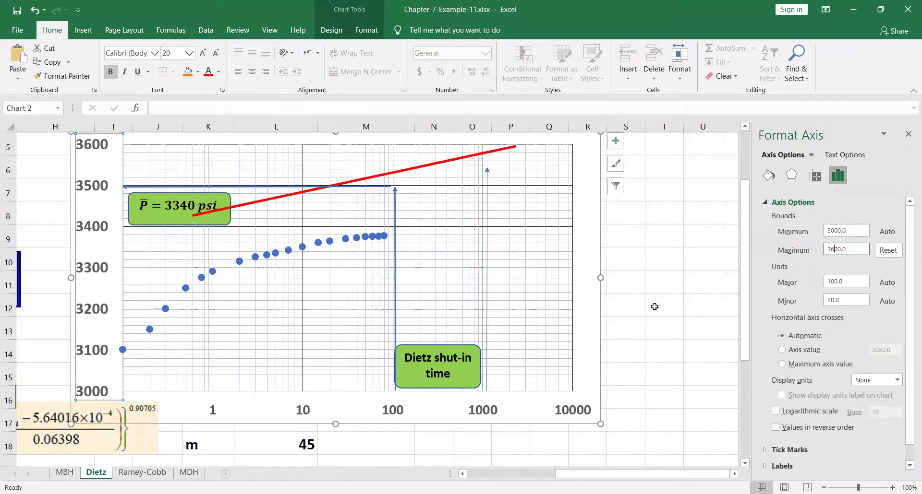
# Lower the red straight line onto the data points and extend its far end to nearly 10000 on the time axis.
pyautogui.moveTo(453, 160); pyautogui.dragTo(452, 214)
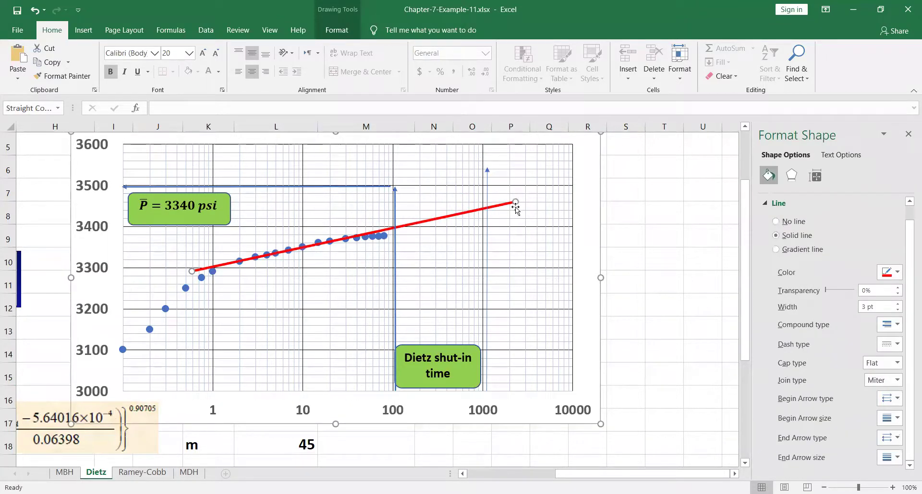
pyautogui.moveTo(517, 200); pyautogui.dragTo(567, 190)
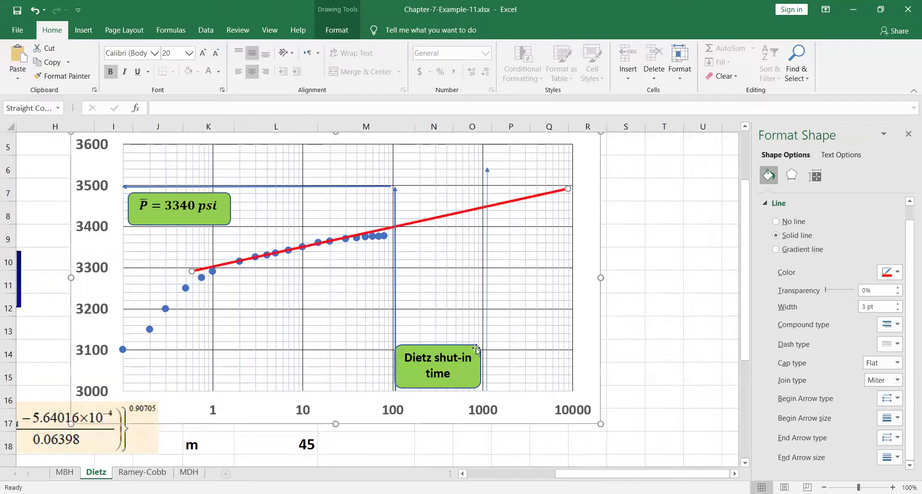
# Move the thin vertical arrow to about 4300 on the time axis and adjust it to run from the axis to the red line.
pyautogui.moveTo(485, 317); pyautogui.dragTo(540, 324)
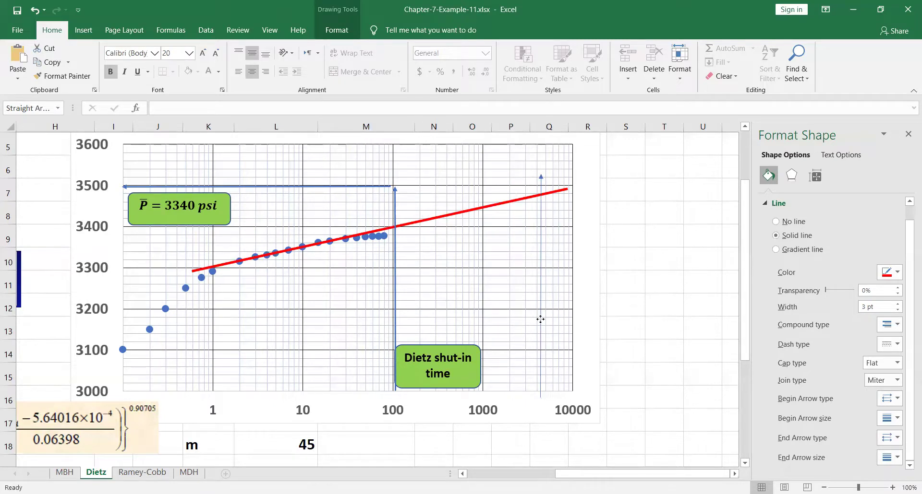
pyautogui.click(541, 180)
pyautogui.click(540, 194)
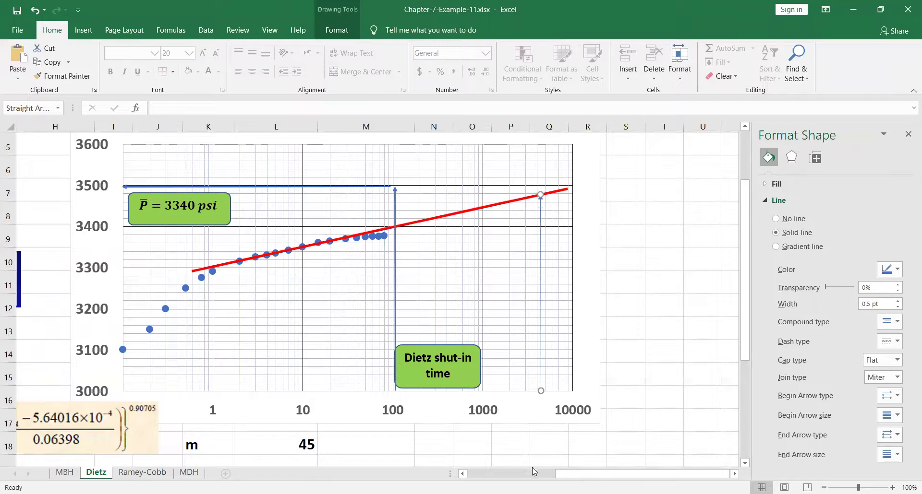
pyautogui.moveTo(593, 474); pyautogui.dragTo(537, 475)
pyautogui.scroll(-2, 152, 438)
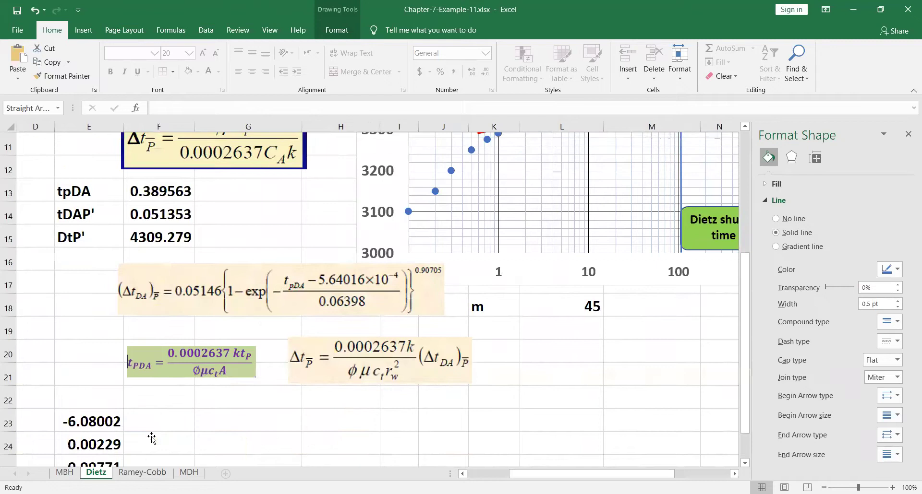
pyautogui.scroll(2, 152, 438)
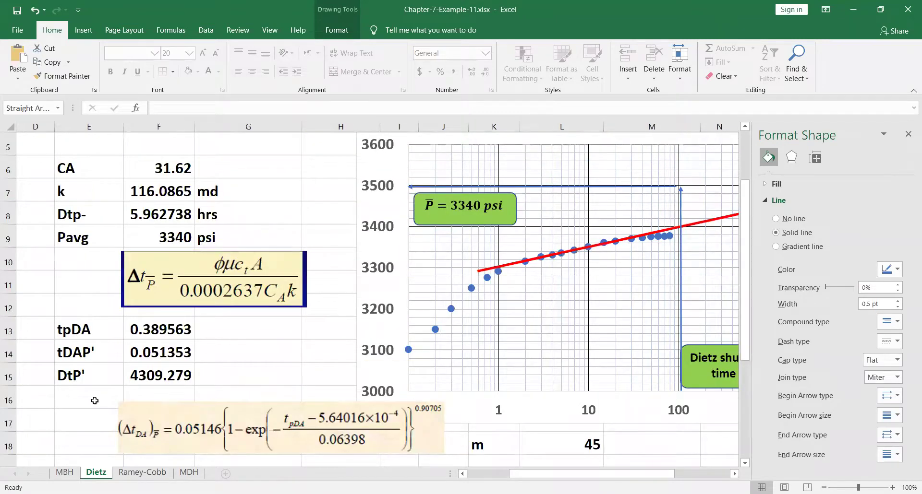
# Add a Pavg row below DtP' with the value 3440 read from the extended line and the unit psi.
pyautogui.click(94, 401)
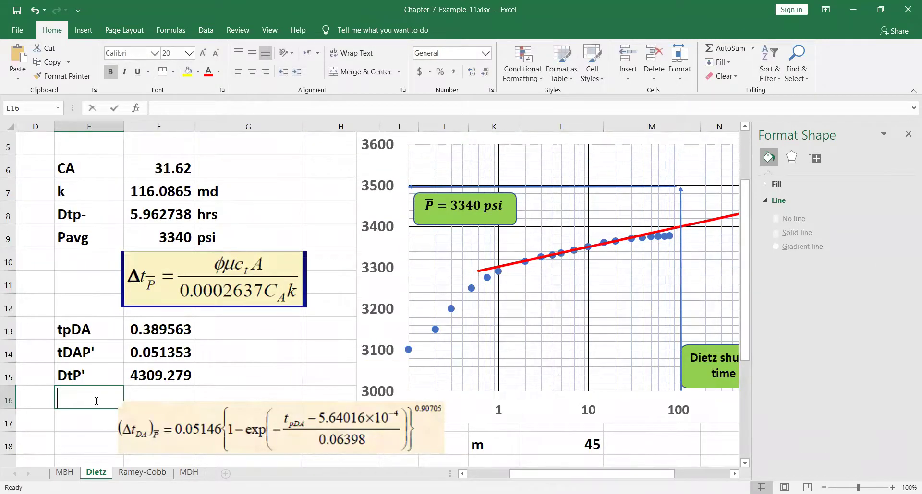
pyautogui.write('Pavg')
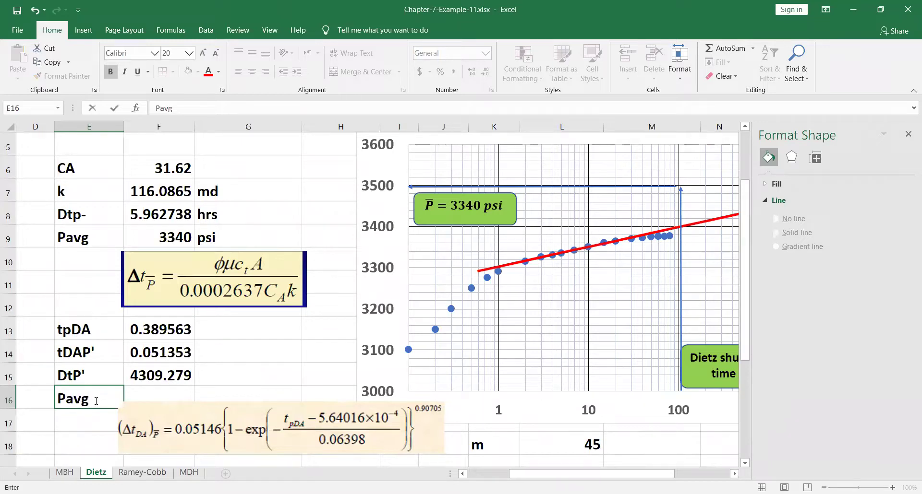
pyautogui.click(146, 389)
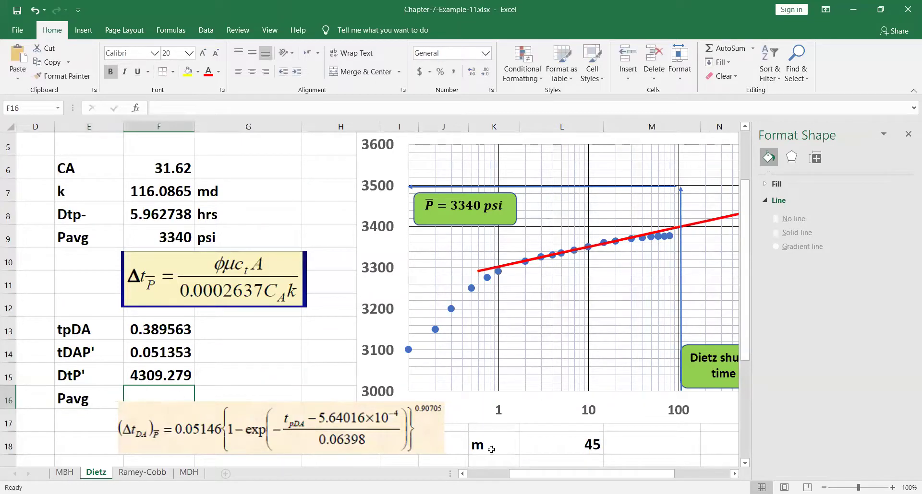
pyautogui.moveTo(522, 474); pyautogui.dragTo(564, 474)
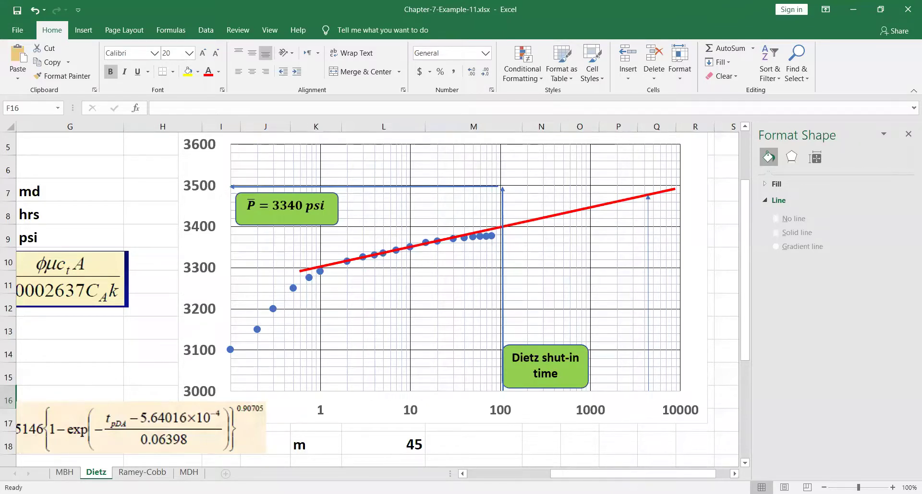
pyautogui.moveTo(579, 479); pyautogui.dragTo(496, 479)
pyautogui.write('3440')
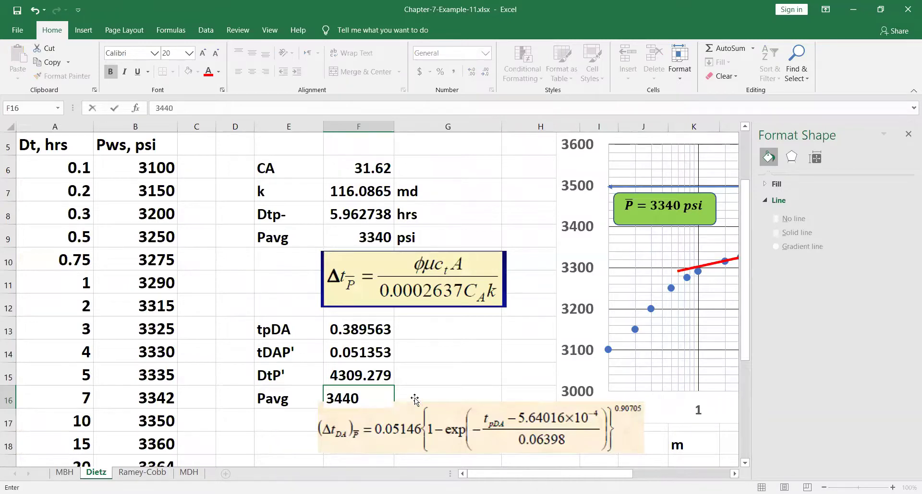
pyautogui.click(412, 395)
pyautogui.write('psi')
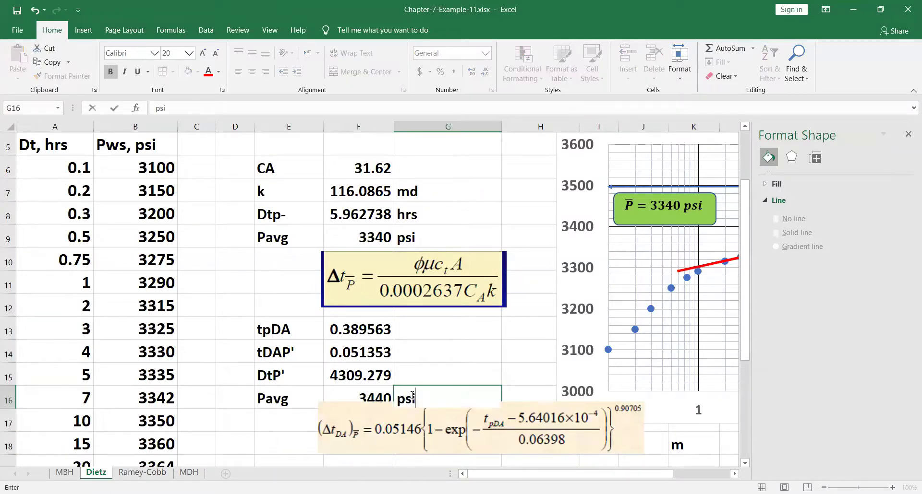
pyautogui.press('Return')
# Move the three equation pictures below the Pavg row downward so they no longer cover row 16, keeping the tPDA equation under the exponential one.
pyautogui.scroll(-2, 412, 395)
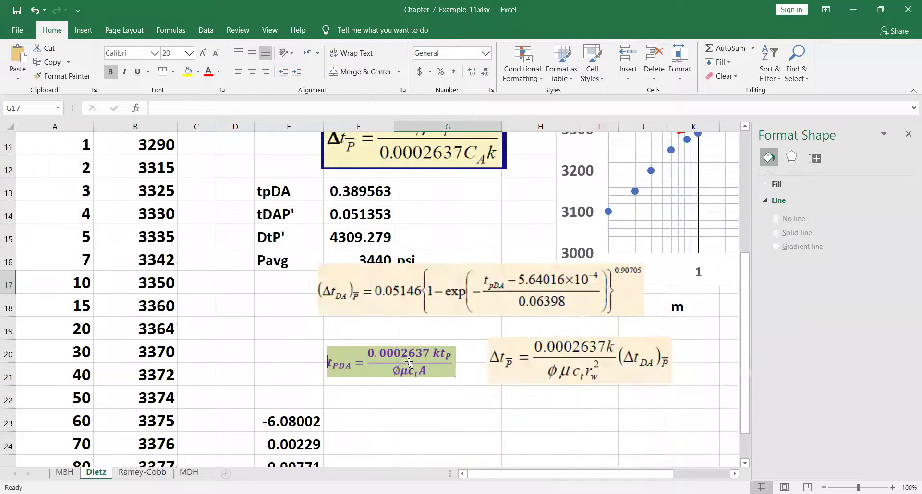
pyautogui.click(392, 386)
pyautogui.click(512, 361)
pyautogui.moveTo(511, 361); pyautogui.dragTo(512, 405)
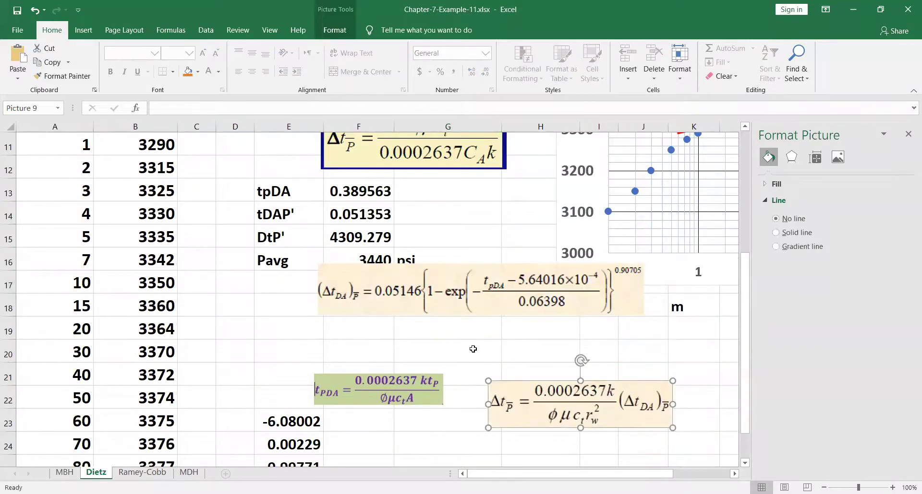
pyautogui.moveTo(453, 305); pyautogui.dragTo(451, 358)
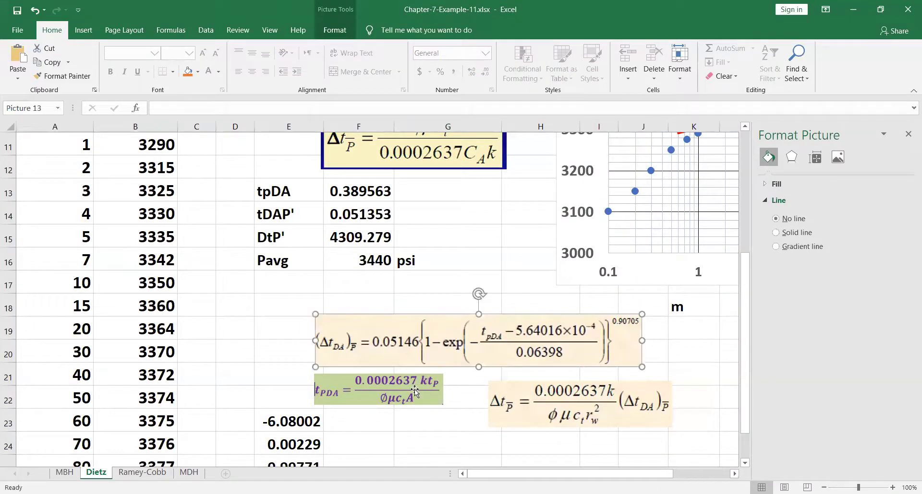
pyautogui.moveTo(415, 392); pyautogui.dragTo(422, 404)
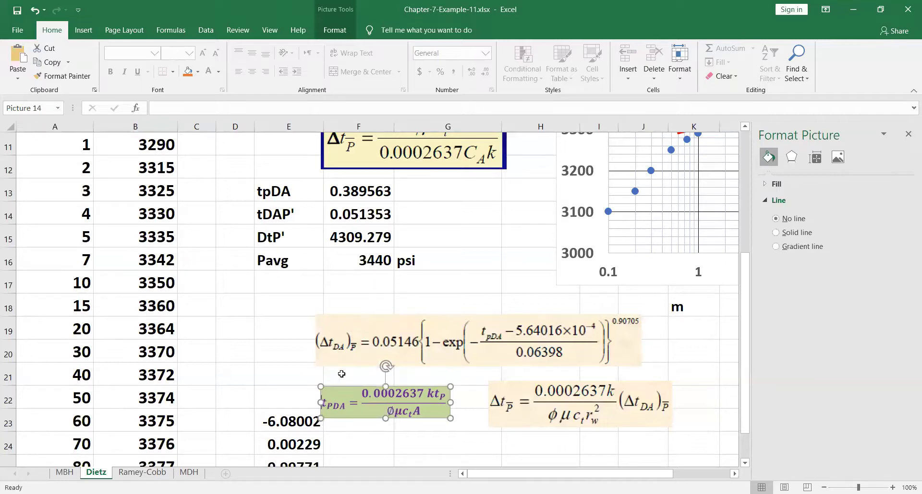
pyautogui.moveTo(357, 395); pyautogui.dragTo(357, 380)
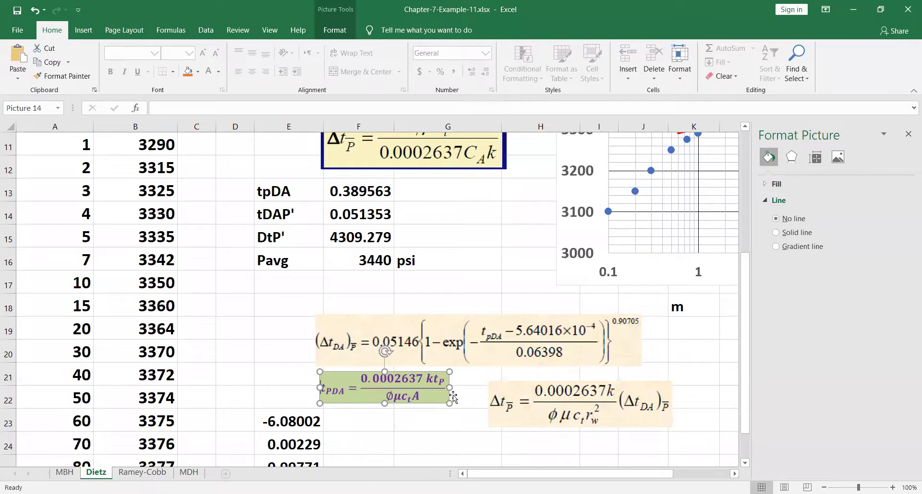
# Make the two small intermediate results in E26:E27 bold and enlarge their font to 16 points.
pyautogui.scroll(2, 462, 344)
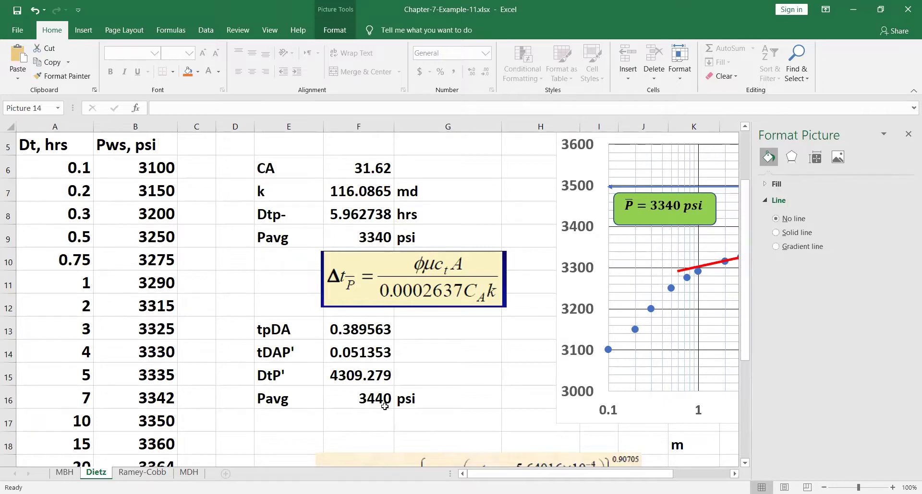
pyautogui.scroll(-2, 500, 396)
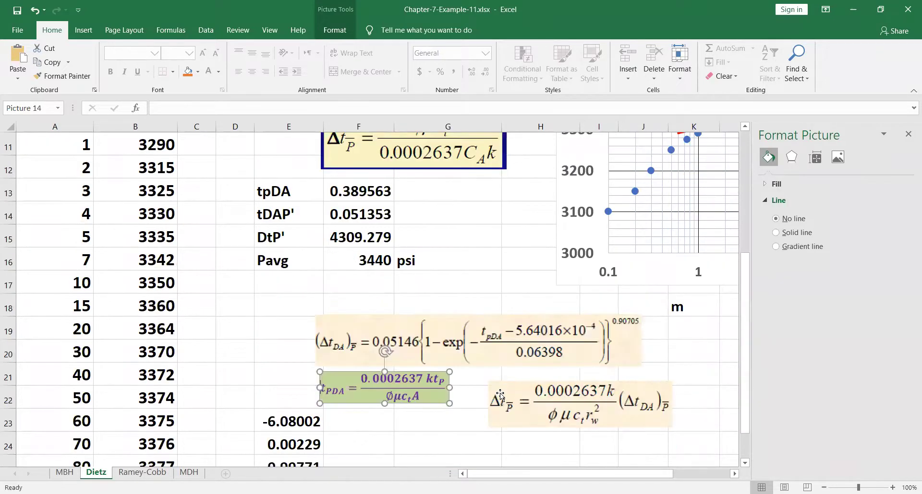
pyautogui.scroll(-2, 298, 388)
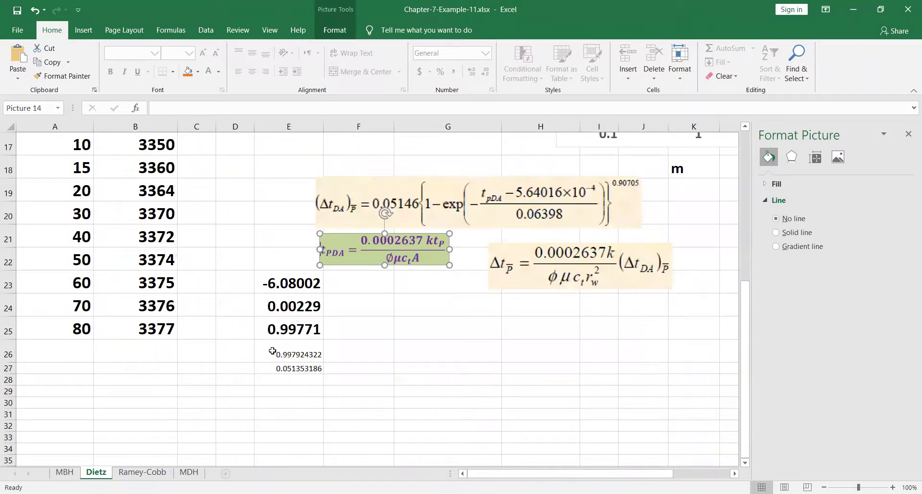
pyautogui.moveTo(272, 349); pyautogui.dragTo(299, 368)
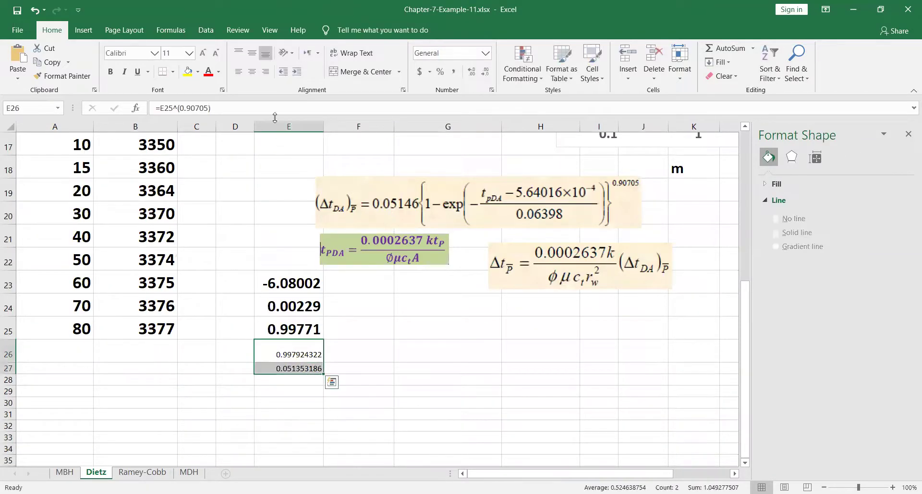
pyautogui.click(204, 54)
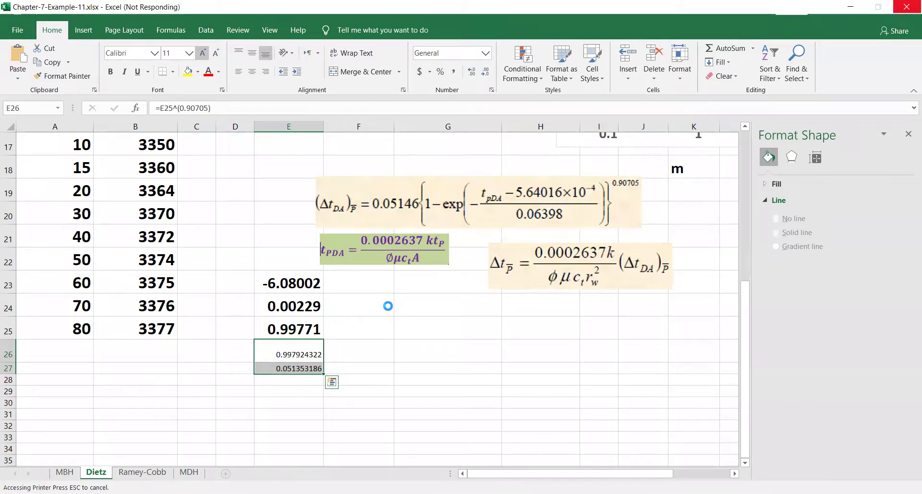
pyautogui.click(110, 72)
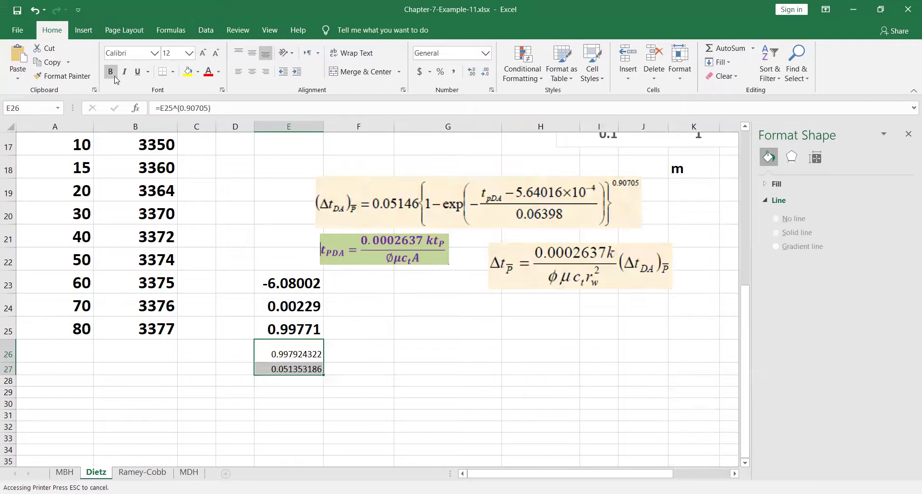
pyautogui.click(203, 53)
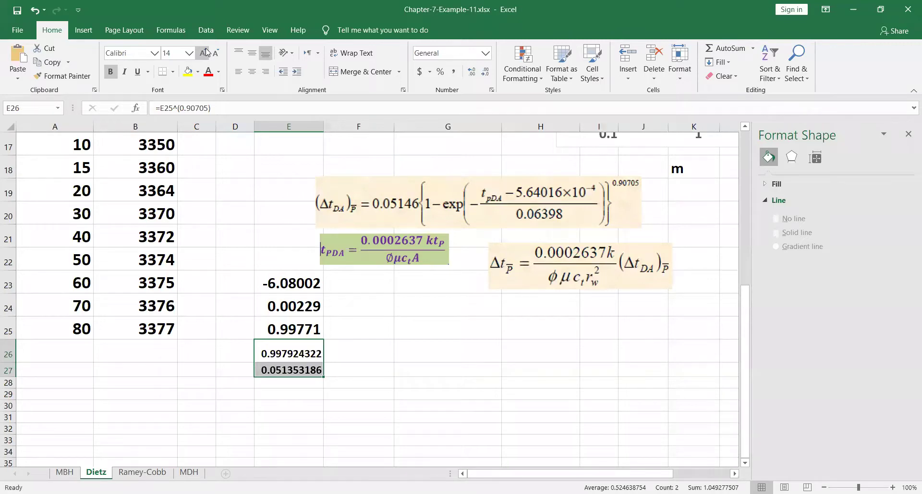
pyautogui.hotkey('ctrl', 'z')
pyautogui.hotkey('ctrl', 'z')
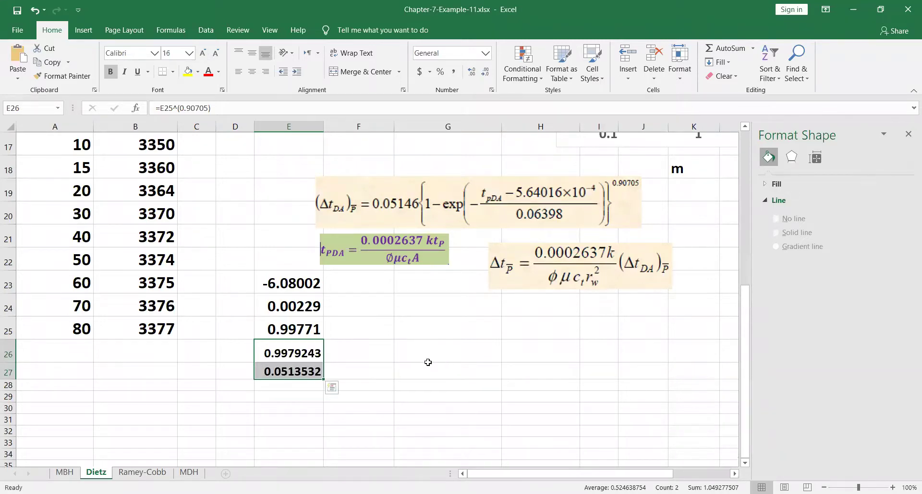
# Enlarge the font of the intermediate results in E26:E27 by one more size.
pyautogui.click(414, 355)
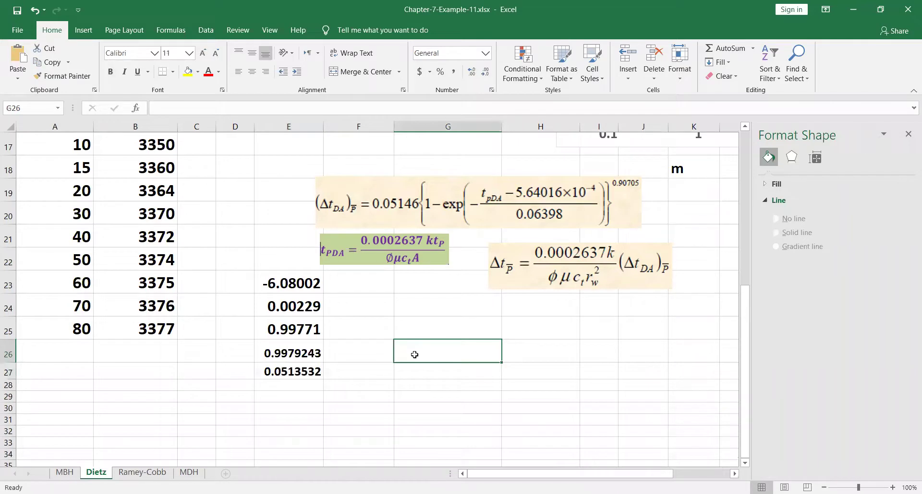
pyautogui.click(264, 356)
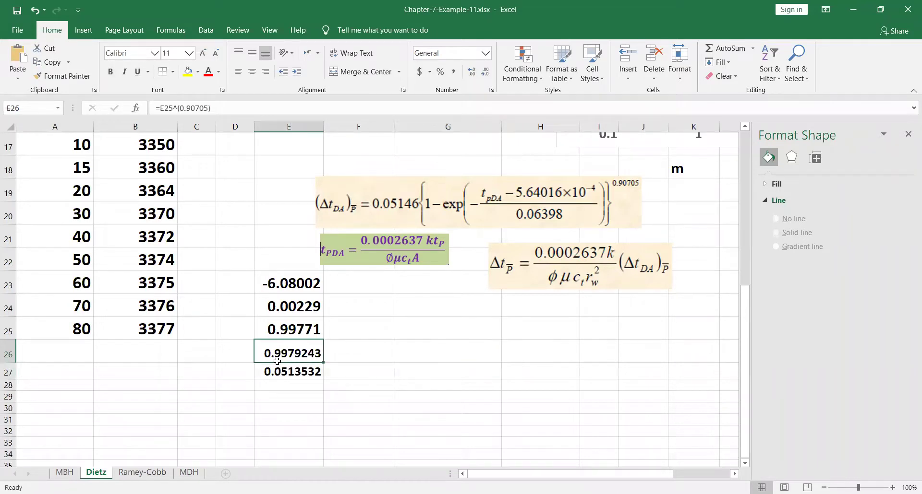
pyautogui.moveTo(277, 361); pyautogui.dragTo(277, 372)
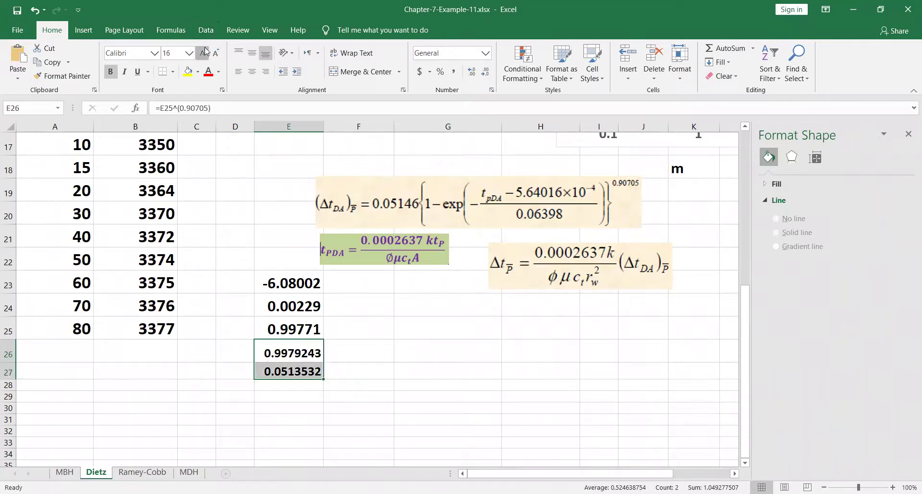
pyautogui.hotkey('ctrl', 'z')
pyautogui.click(394, 374)
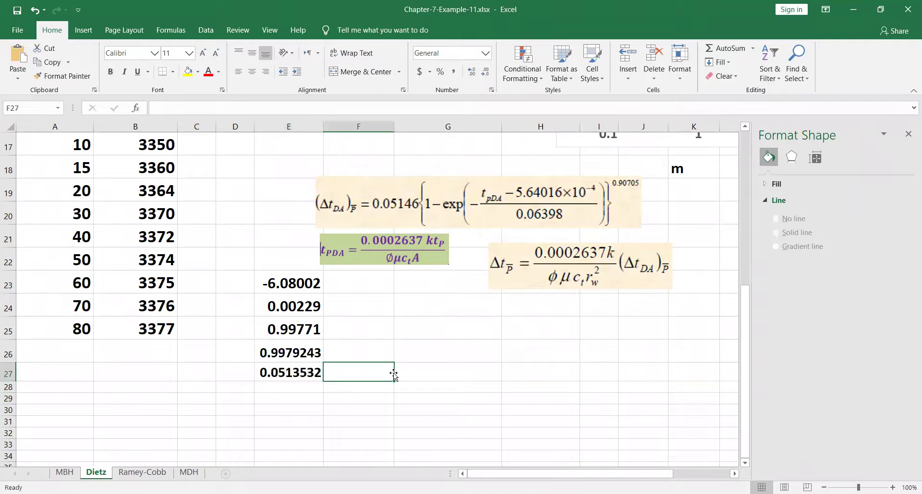